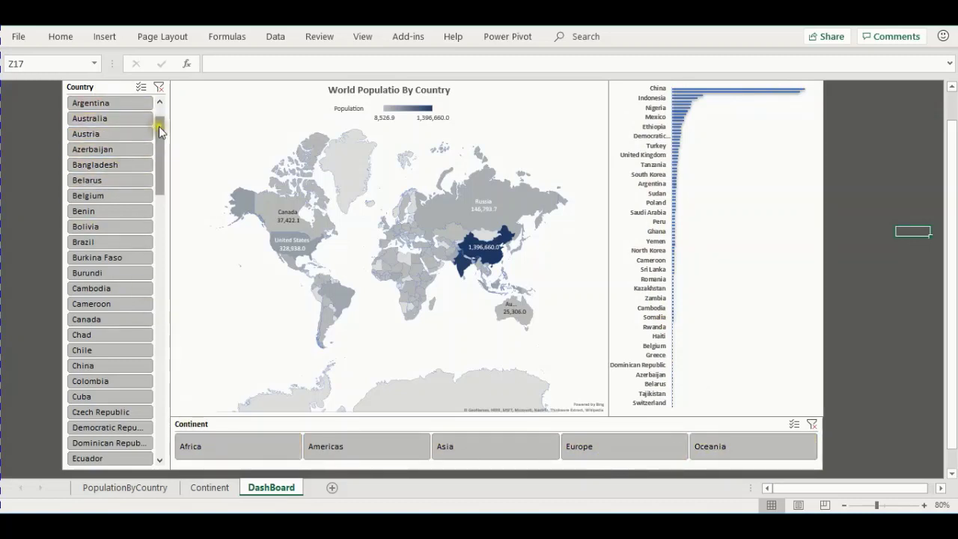
Filter the dashboard by continent Africa and country Algeria, and clear both slicer filters.
left_click_drag(159, 122, 145, 105)
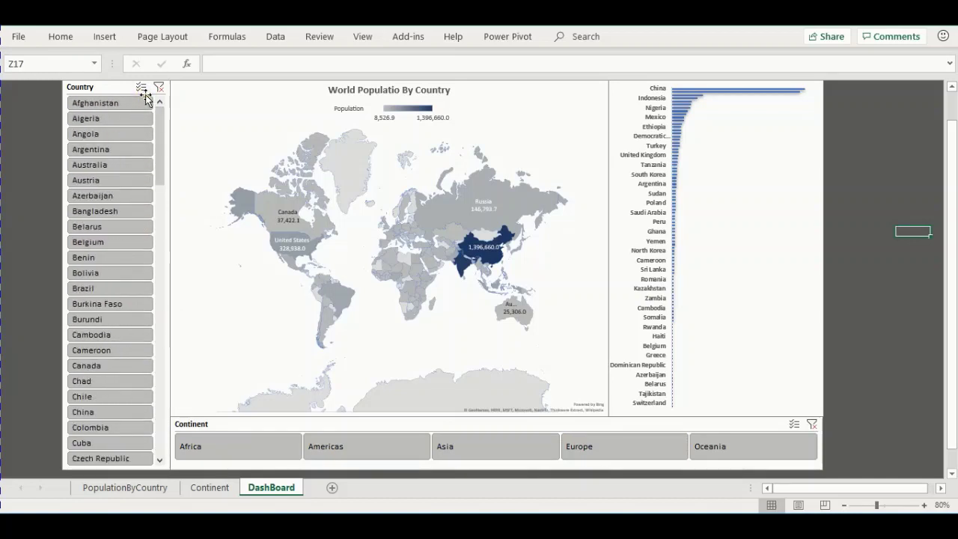
left_click(257, 451)
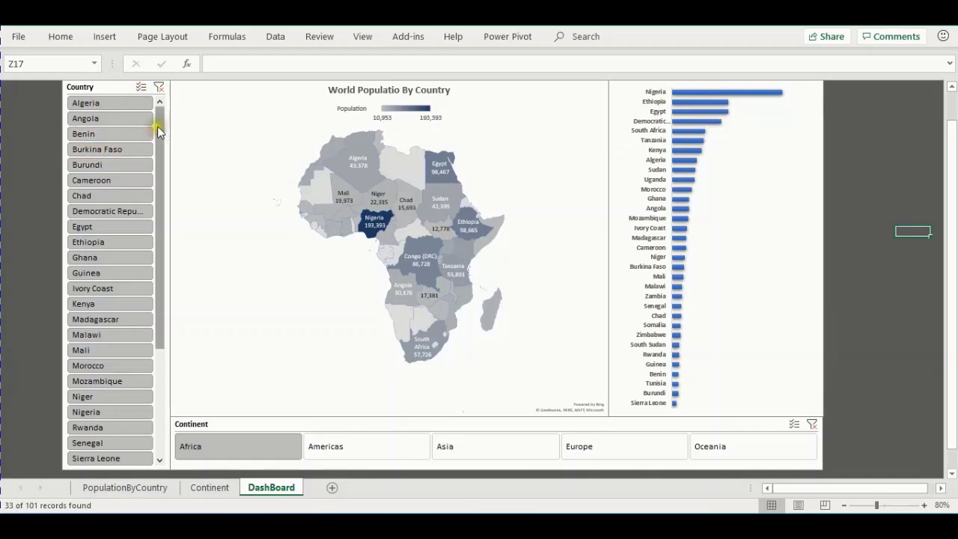
left_click_drag(159, 132, 154, 109)
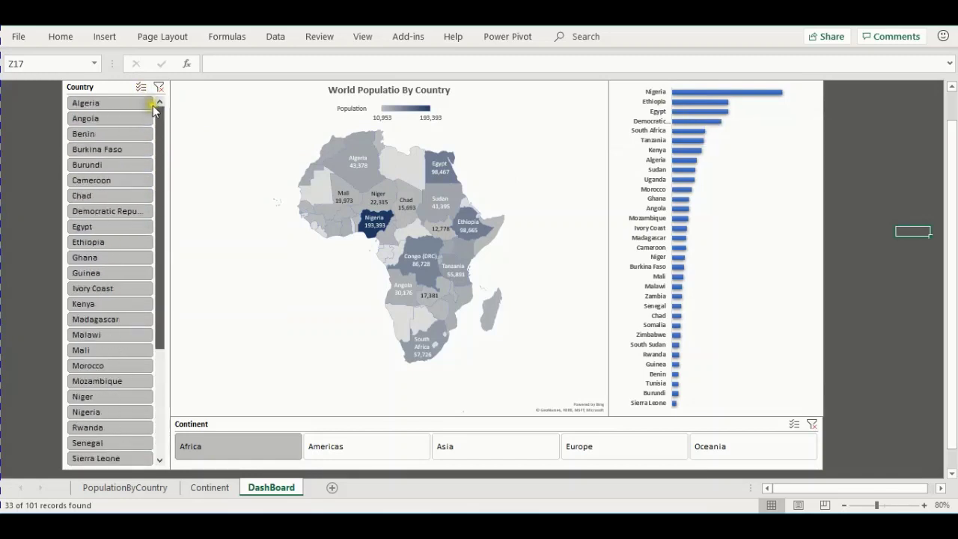
left_click(111, 108)
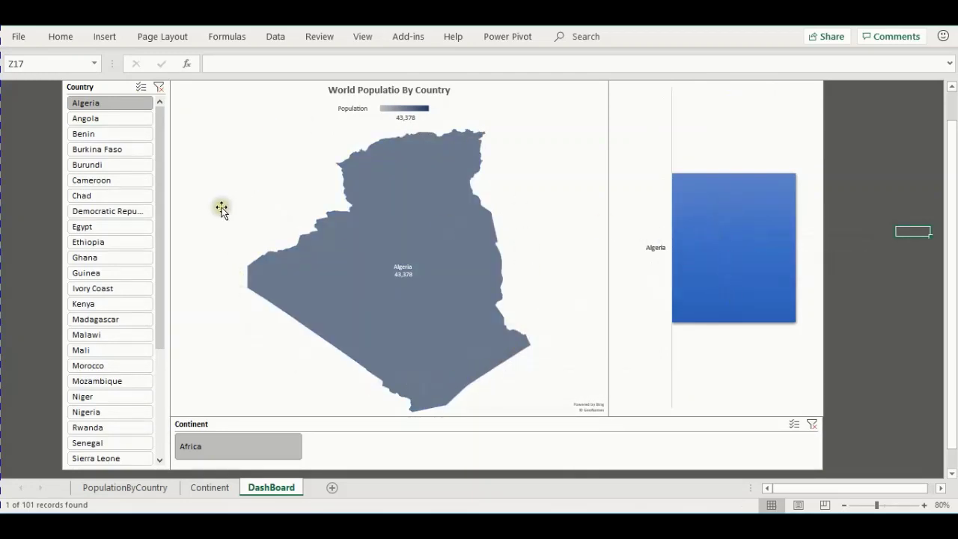
left_click(159, 89)
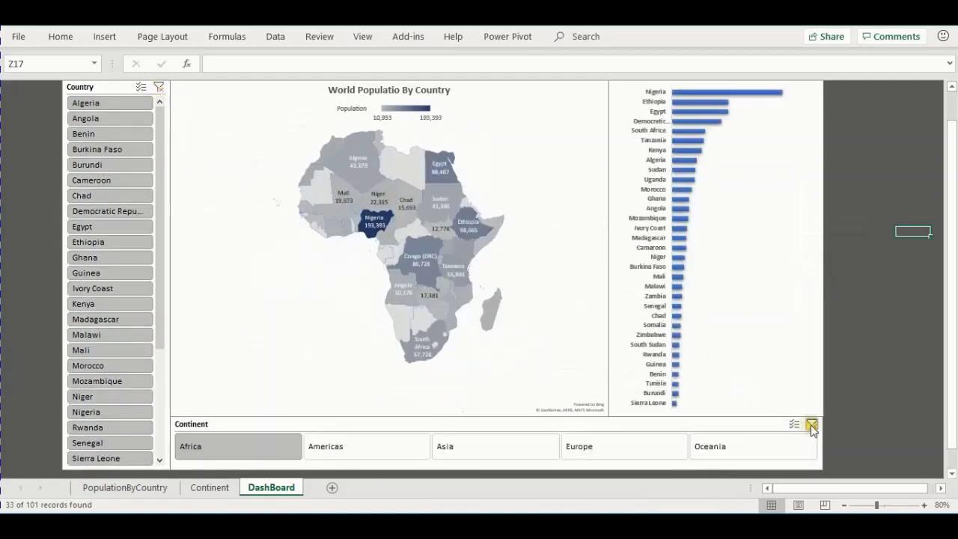
left_click(812, 425)
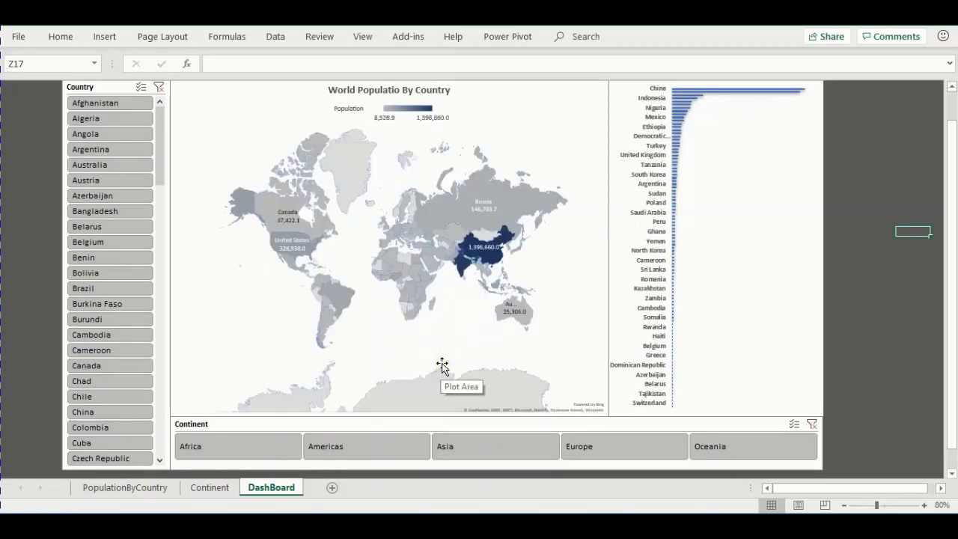
key("alt+Tab")
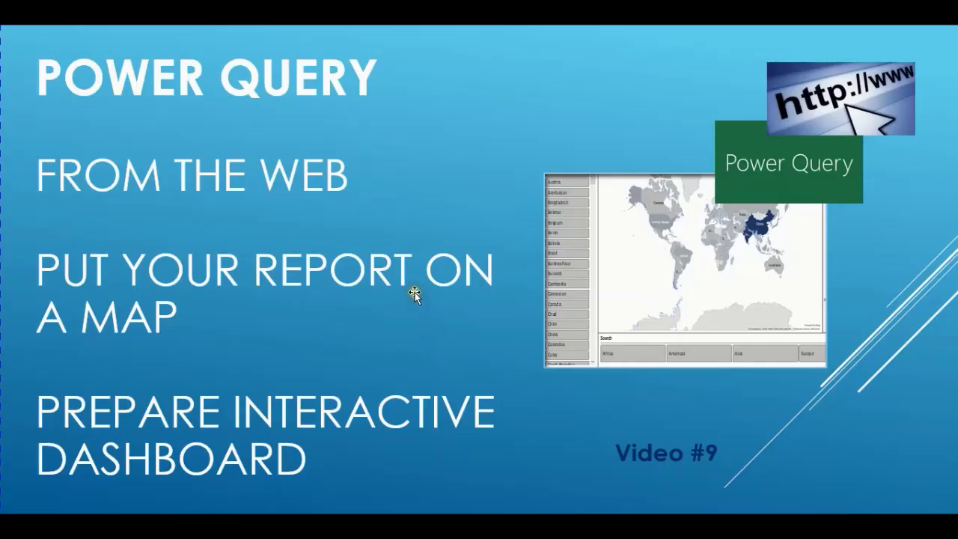
left_click(415, 292)
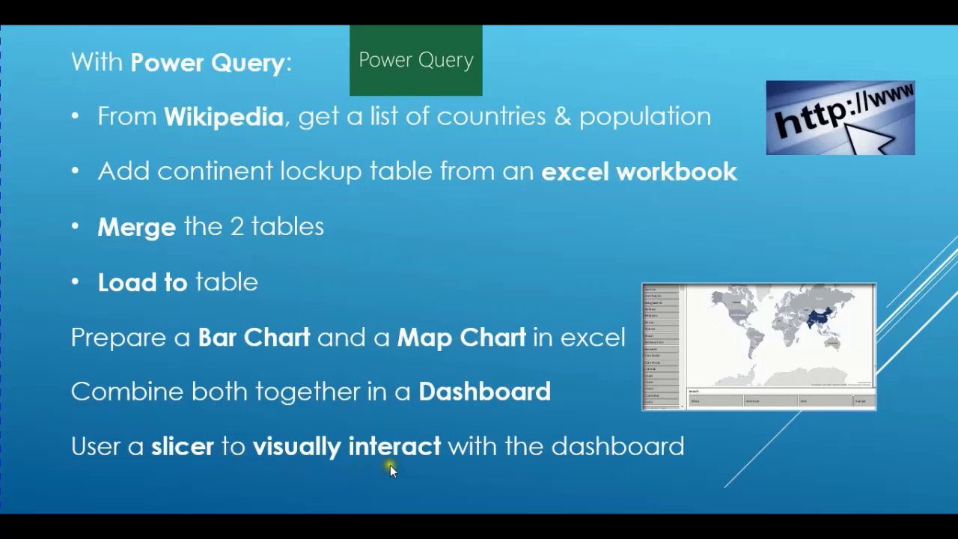
Switch to the blank Book1 workbook in Excel and start a data import from the web.
key("alt+Tab")
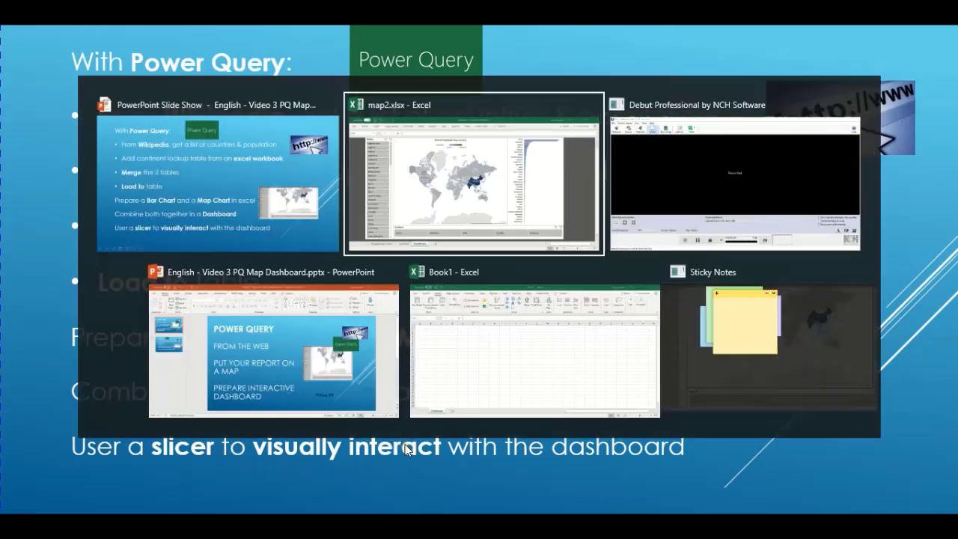
key("alt+Tab")
key("alt+Tab")
key("alt+Tab")
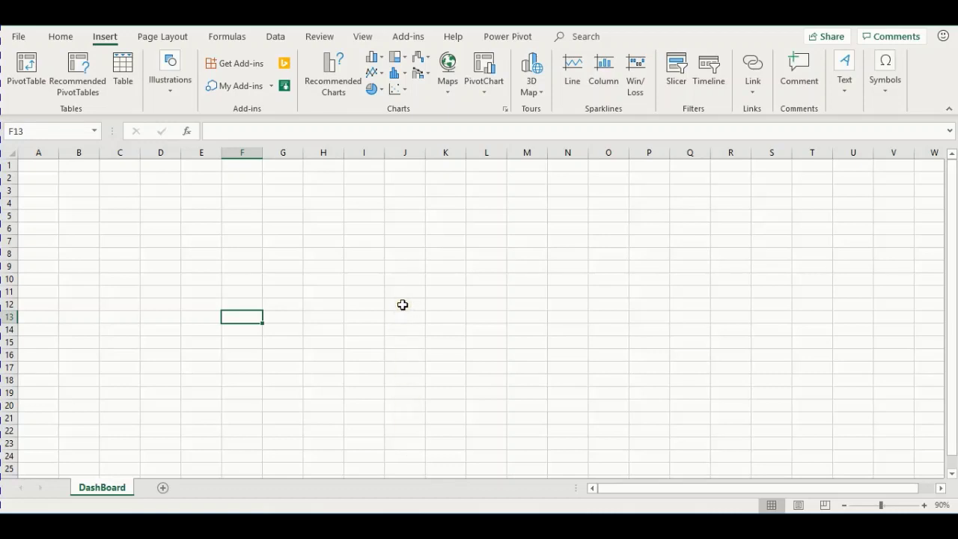
left_click(275, 36)
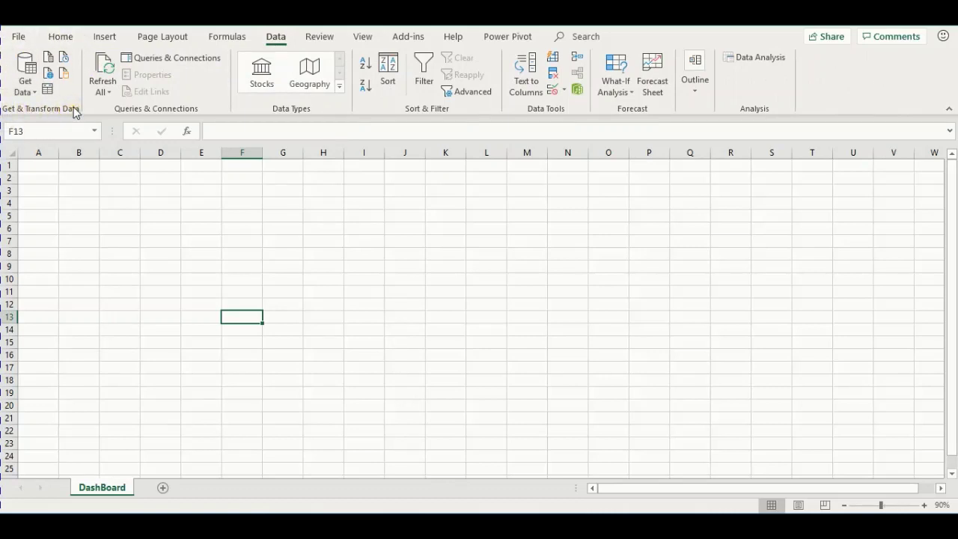
left_click(30, 90)
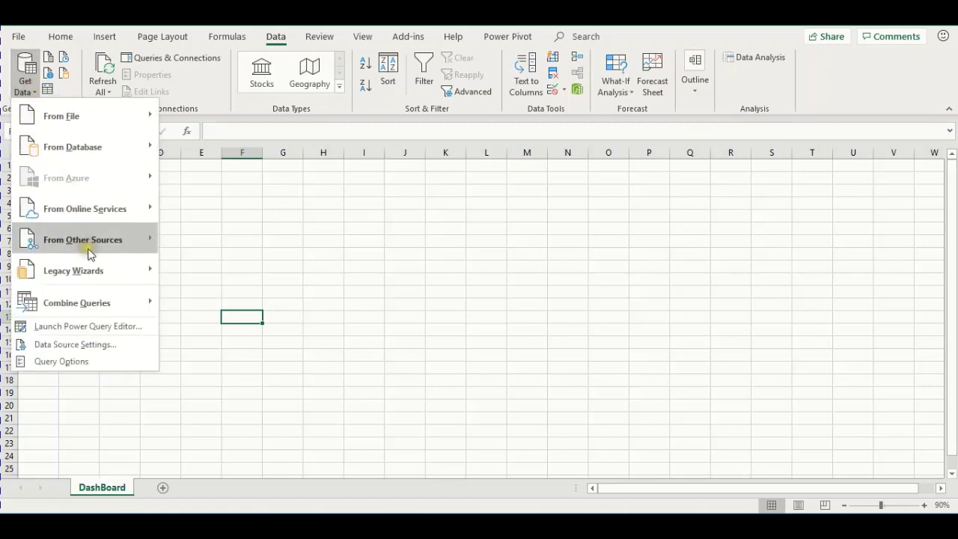
mouse_move(87, 250)
left_click(194, 272)
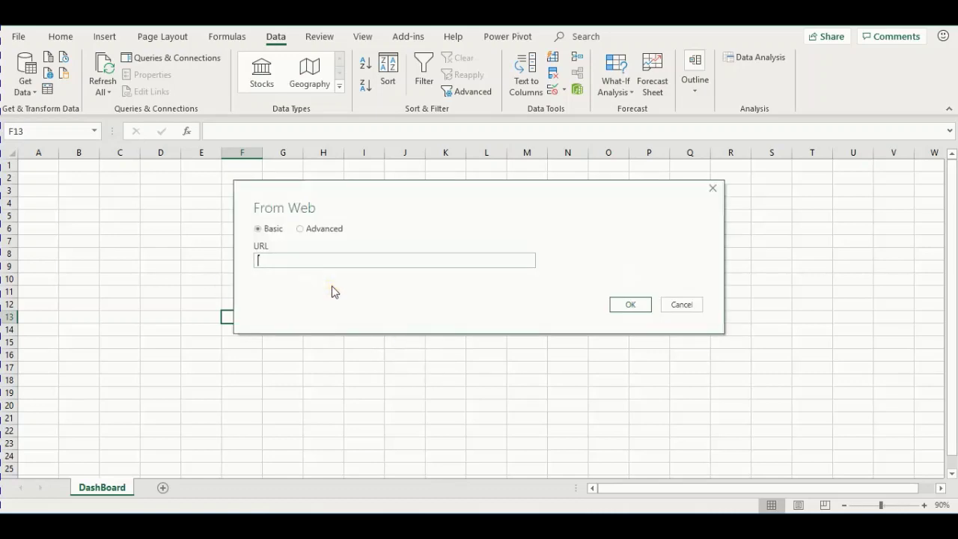
Copy the Wikipedia List_of_countries_and_dependencies_by_population address from the sticky note and connect to it as the web source.
key("alt+Tab")
key("alt+Tab")
key("alt+Tab")
key("alt+Tab")
key("alt+Tab")
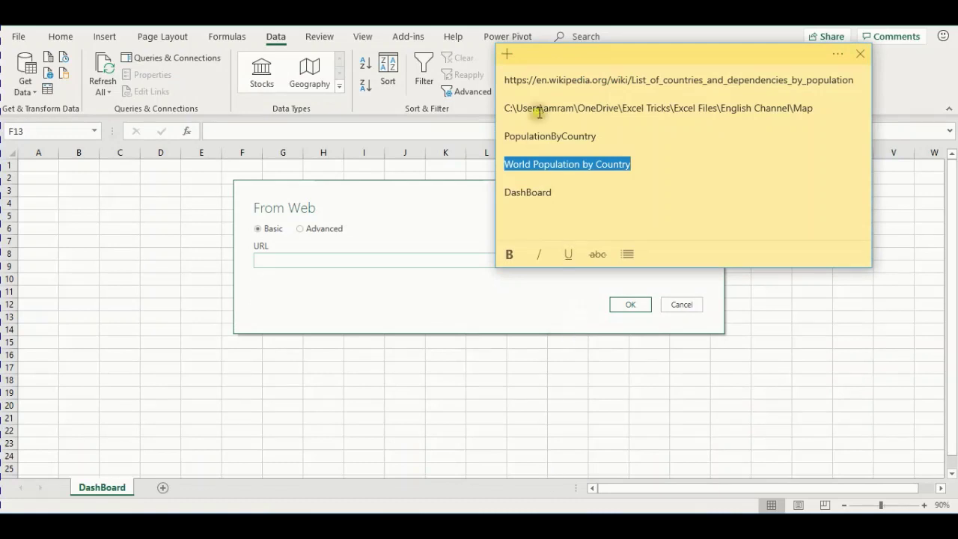
triple_click(543, 80)
key("ctrl+c")
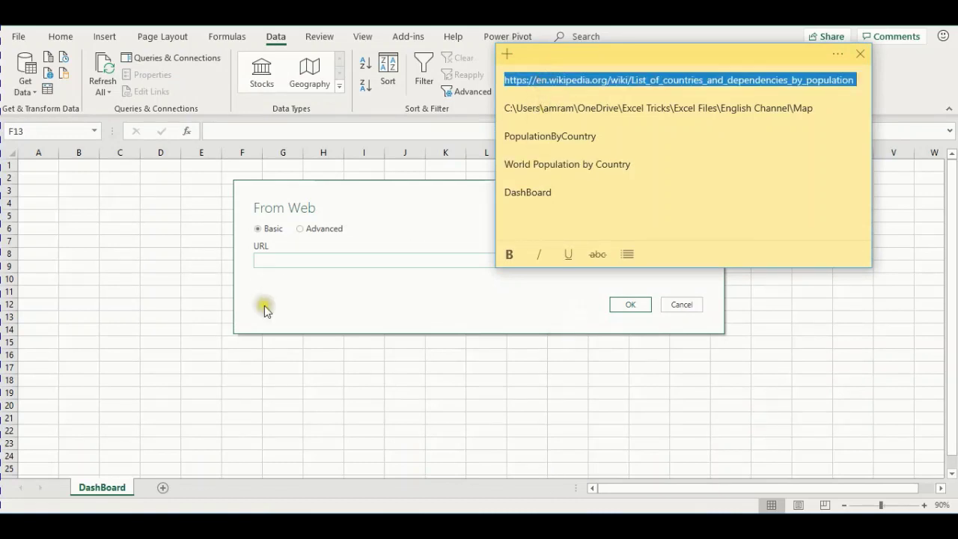
left_click(288, 260)
key("ctrl+v")
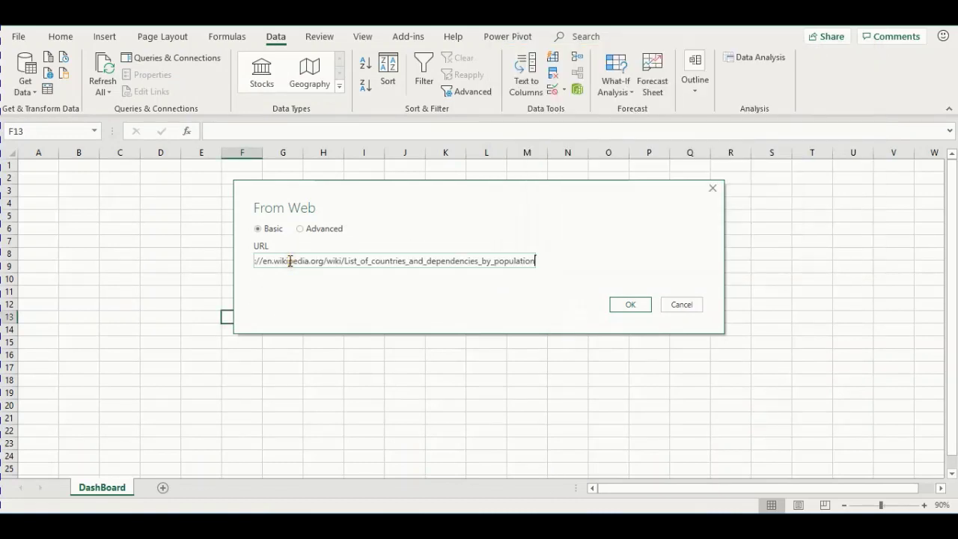
left_click(627, 305)
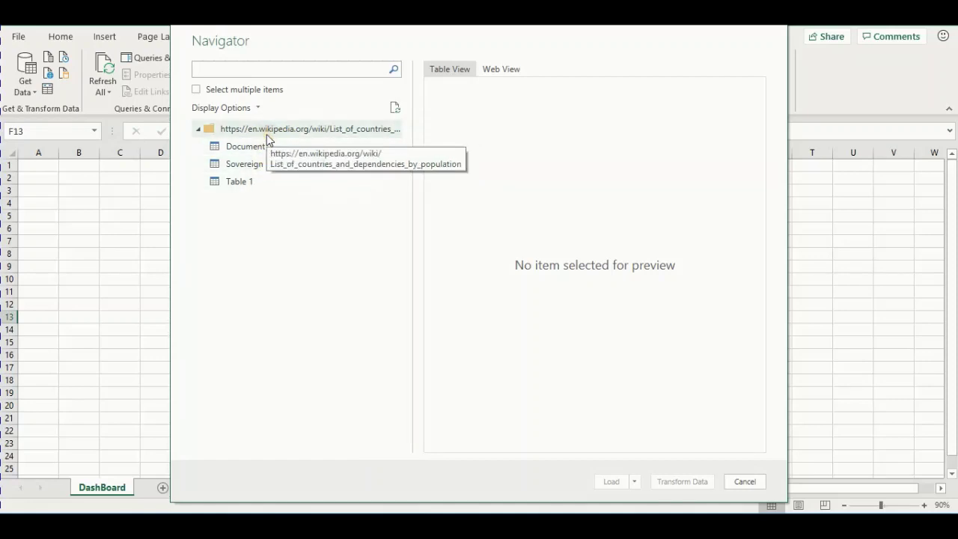
Choose the "Sovereign states and dependencies by population" table, check it in the web page preview, and open it for transformation.
left_click(258, 154)
left_click(260, 169)
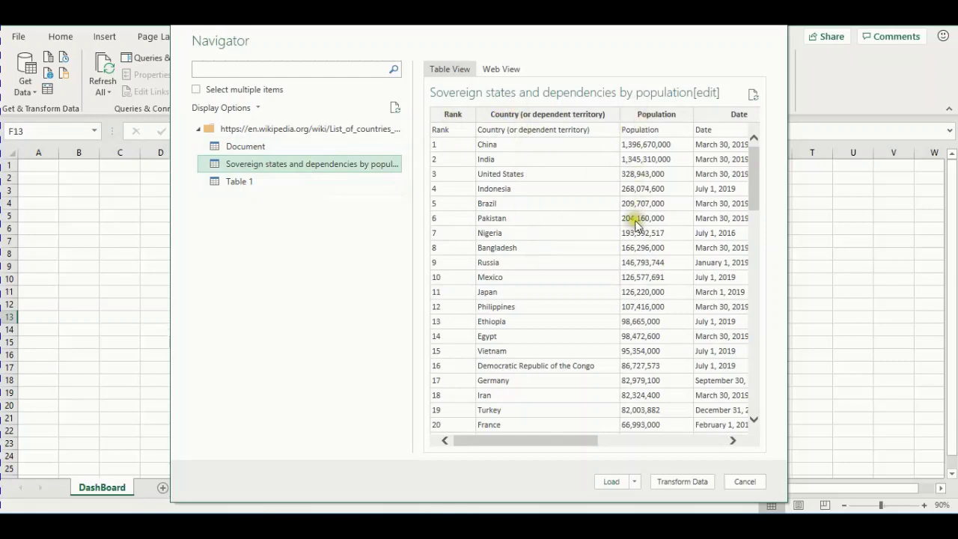
left_click(507, 73)
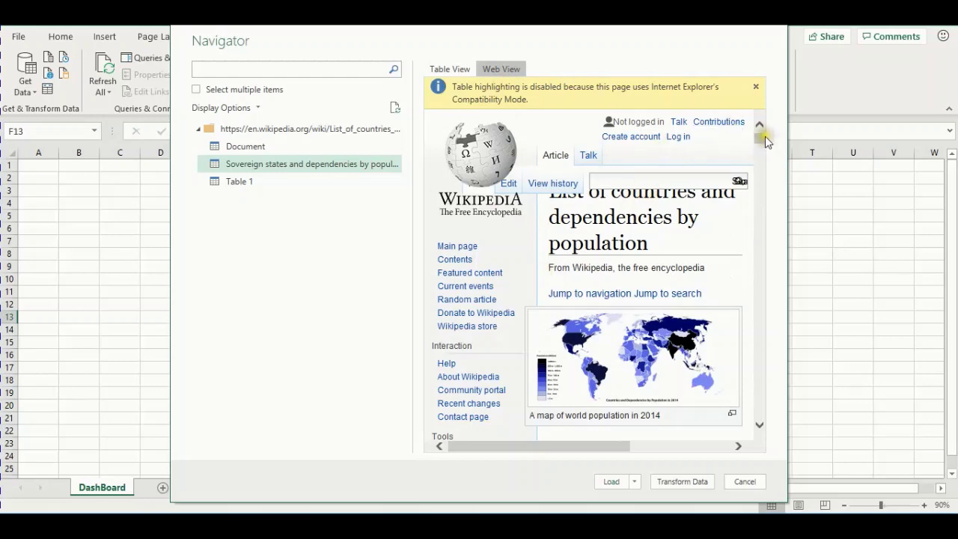
left_click_drag(765, 136, 765, 167)
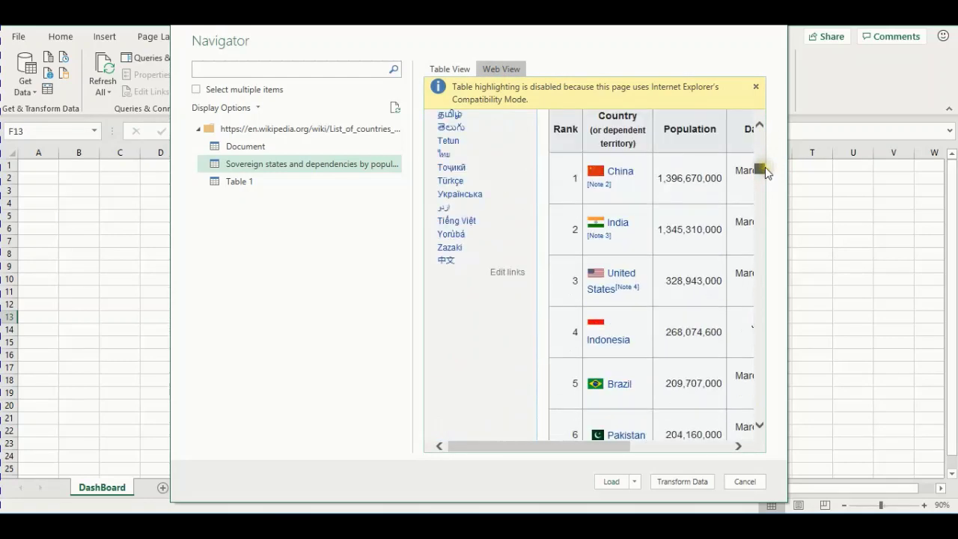
left_click_drag(592, 447, 680, 444)
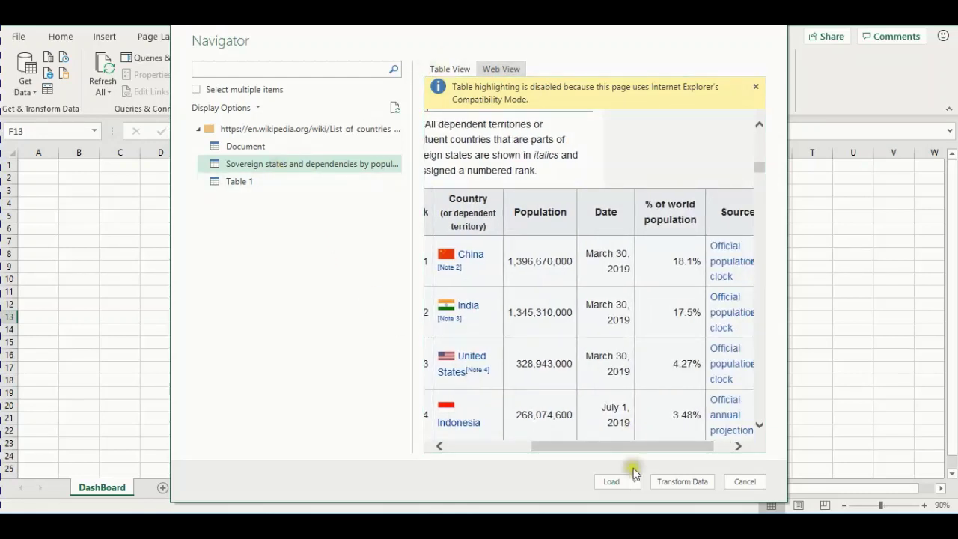
left_click(678, 480)
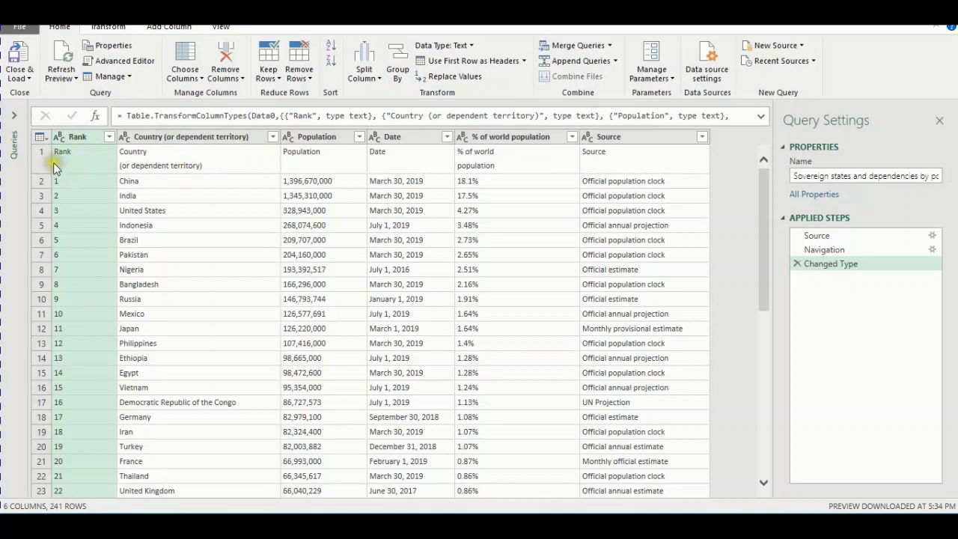
Remove the top 1 row with the repeated headings and the Rank column from the query.
left_click(297, 79)
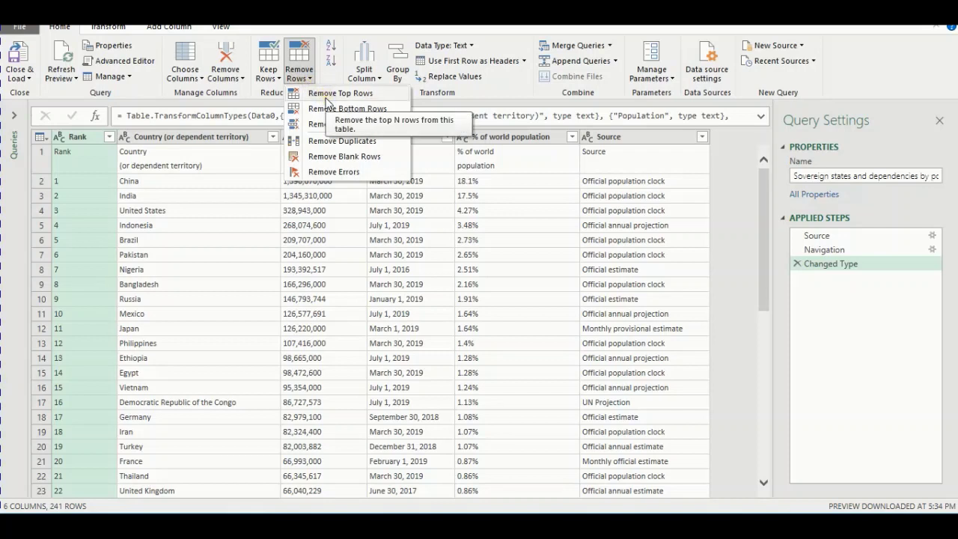
left_click(326, 100)
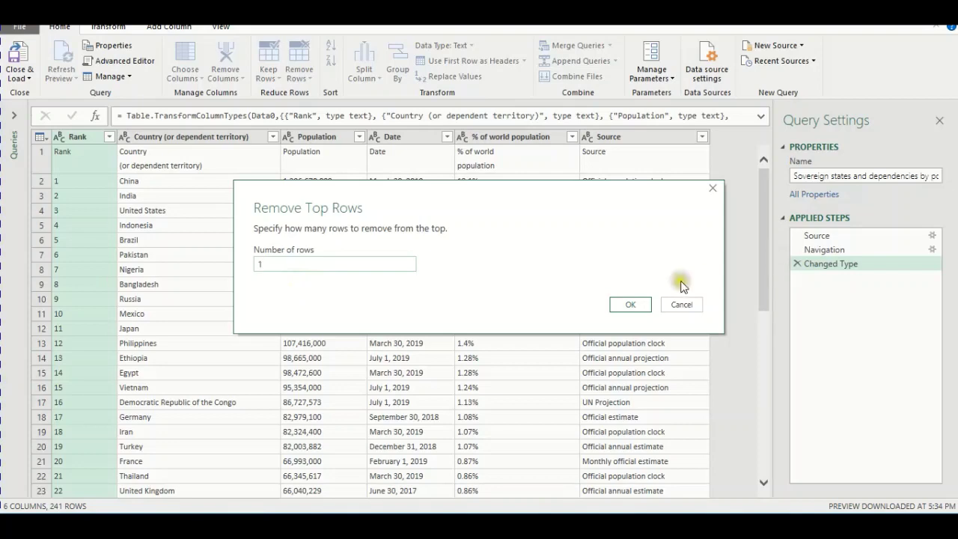
left_click(631, 304)
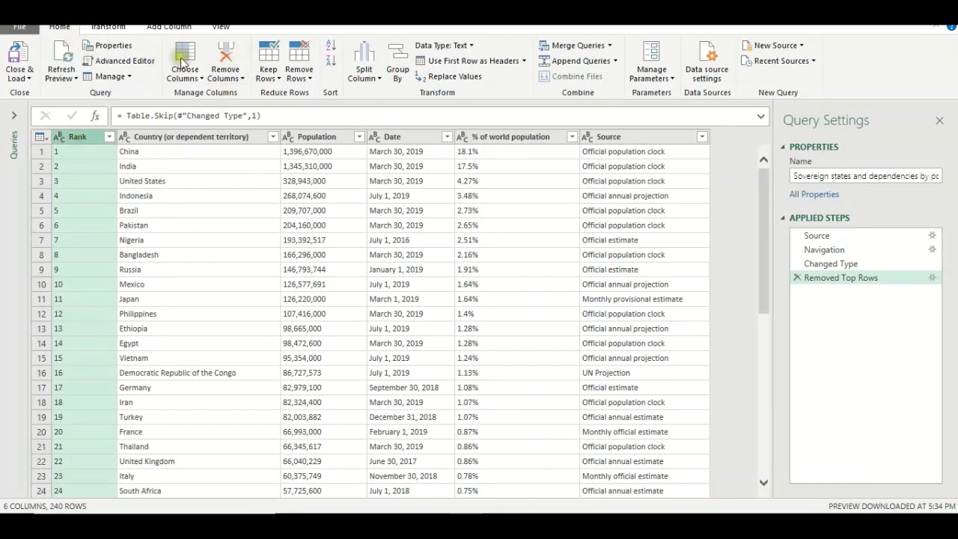
right_click(78, 140)
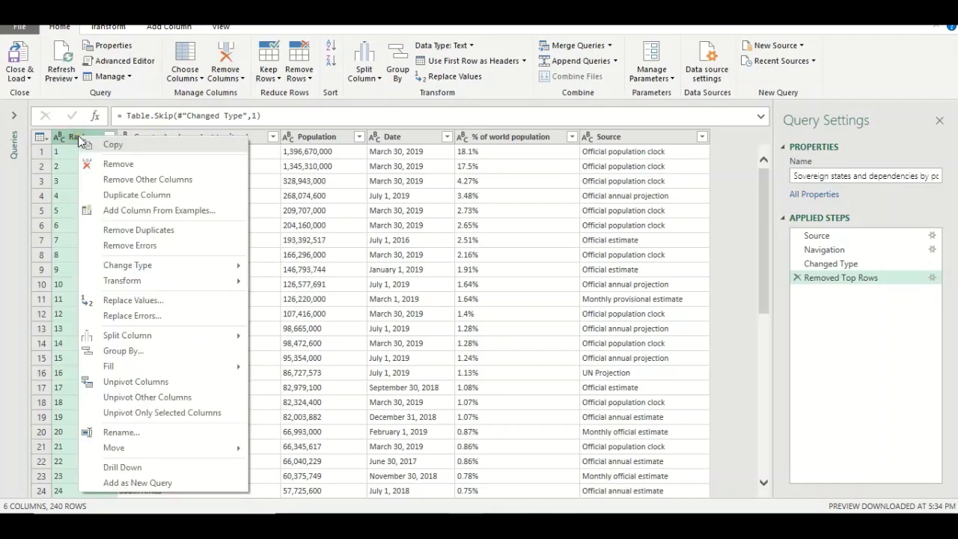
left_click(117, 160)
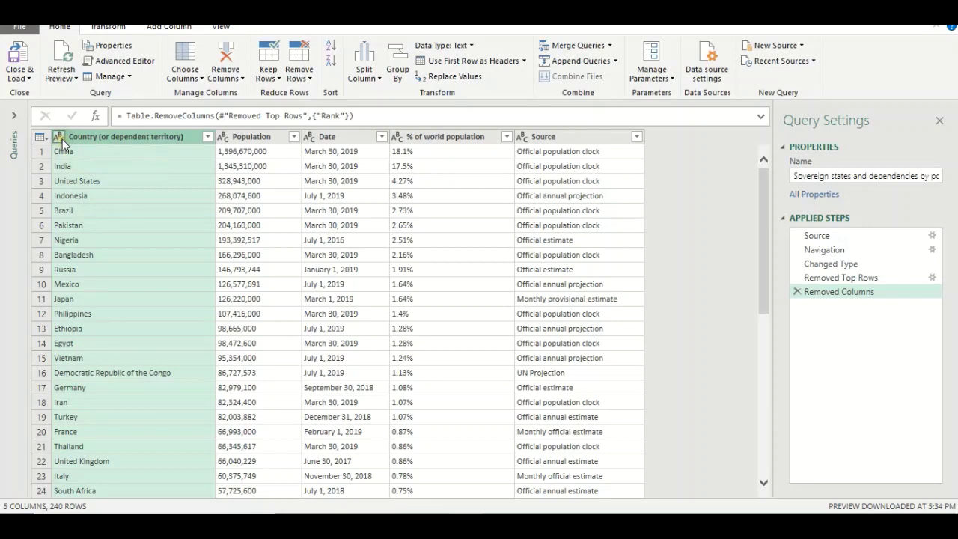
Rename the "Country (or dependent territory)" column as Country.
double_click(146, 141)
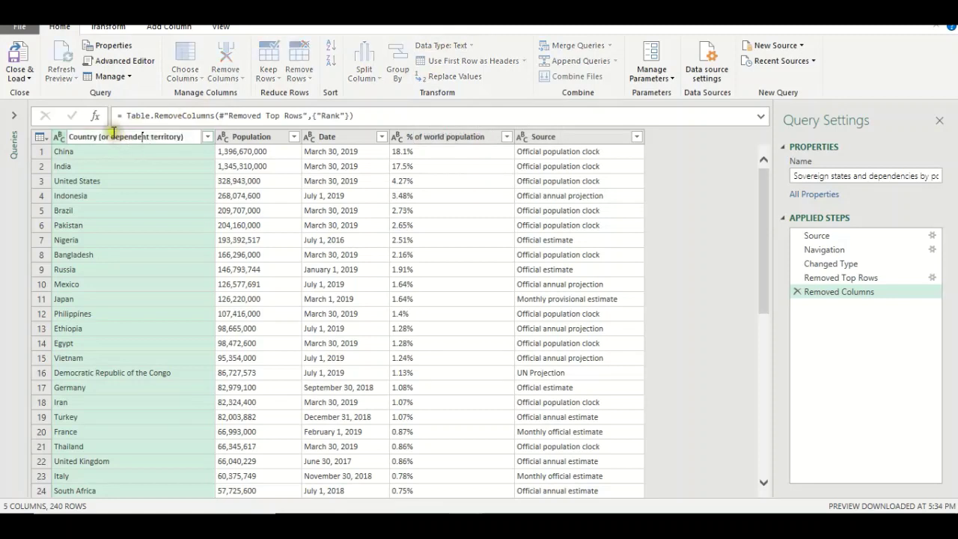
left_click_drag(98, 136, 197, 139)
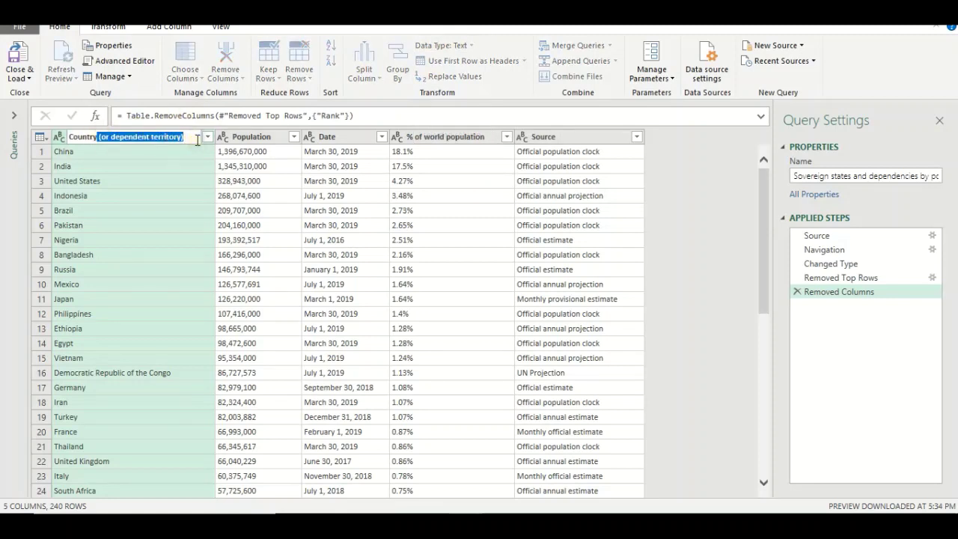
key("BackSpace")
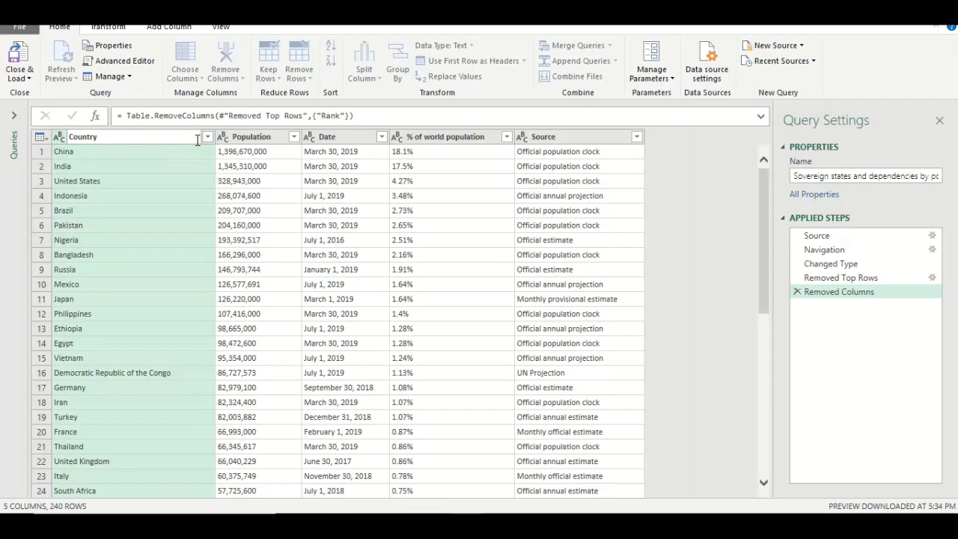
key("Return")
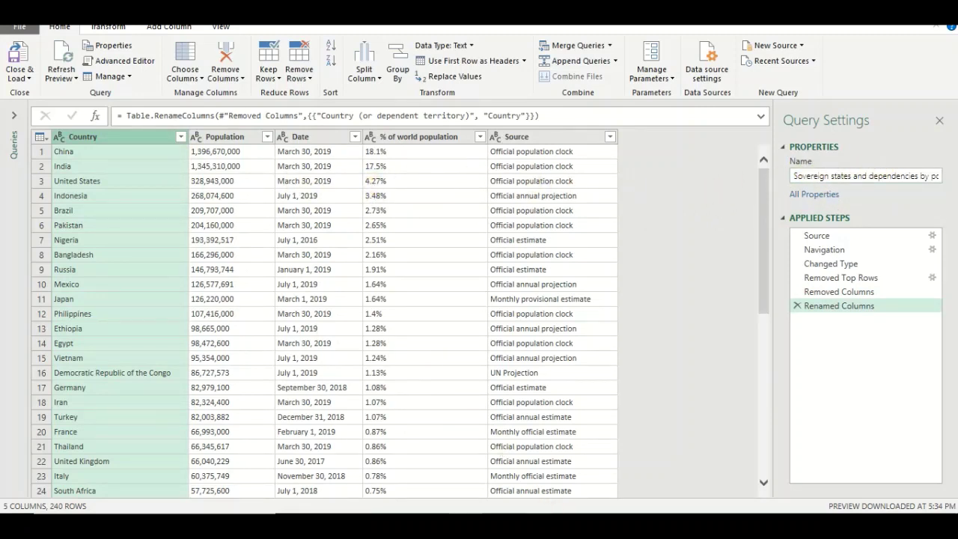
Copy the name PopulationByCountry from the sticky note and rename the query with it.
key("alt+Tab")
left_click(599, 136)
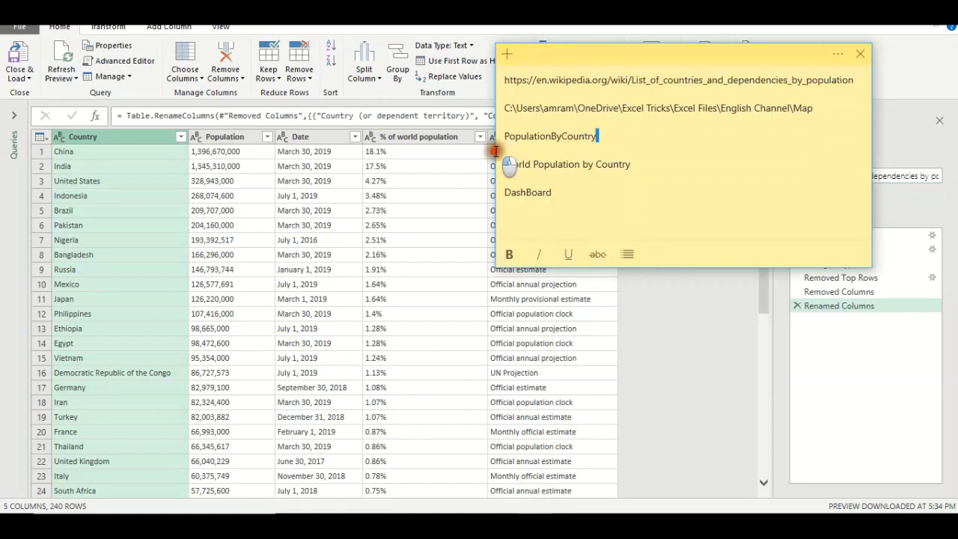
left_click_drag(495, 151, 495, 135)
left_click(902, 359)
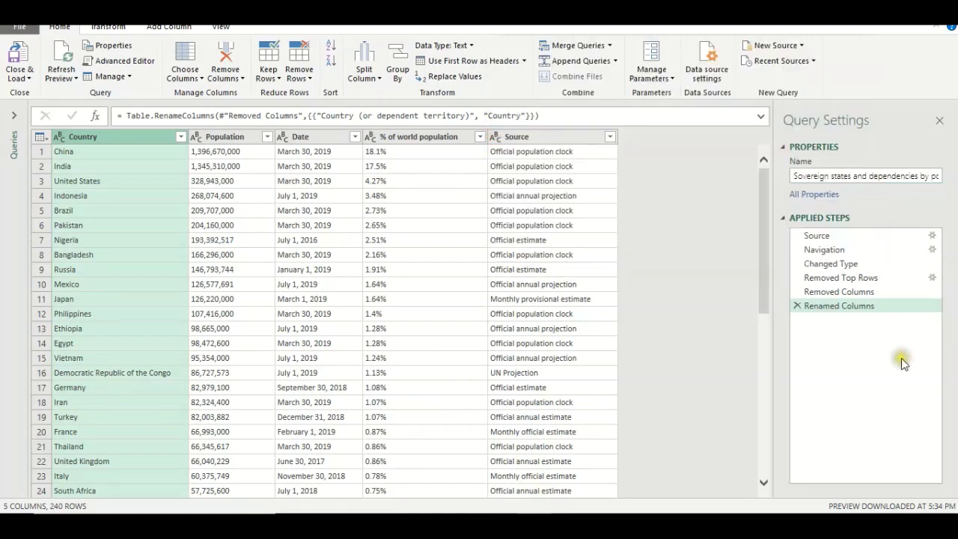
triple_click(844, 177)
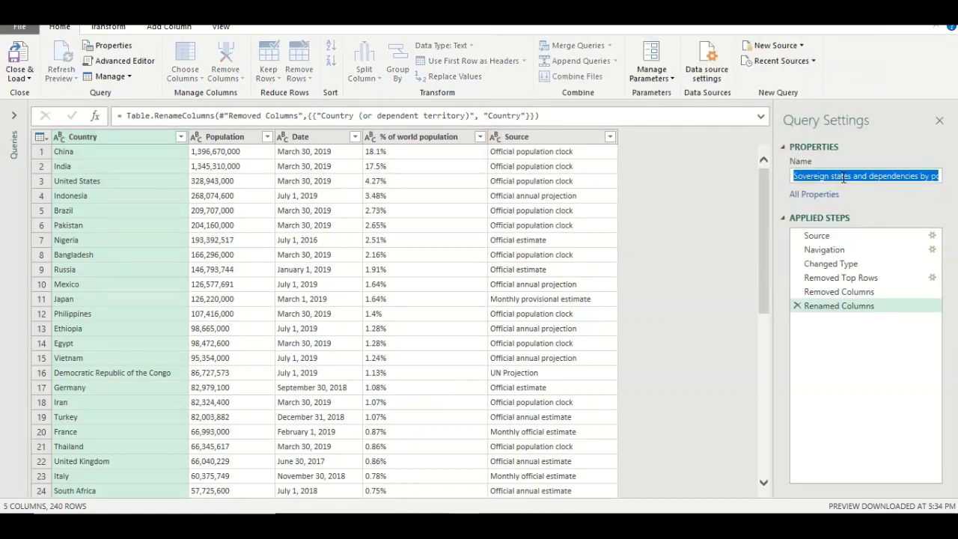
key("ctrl+v")
key("Return")
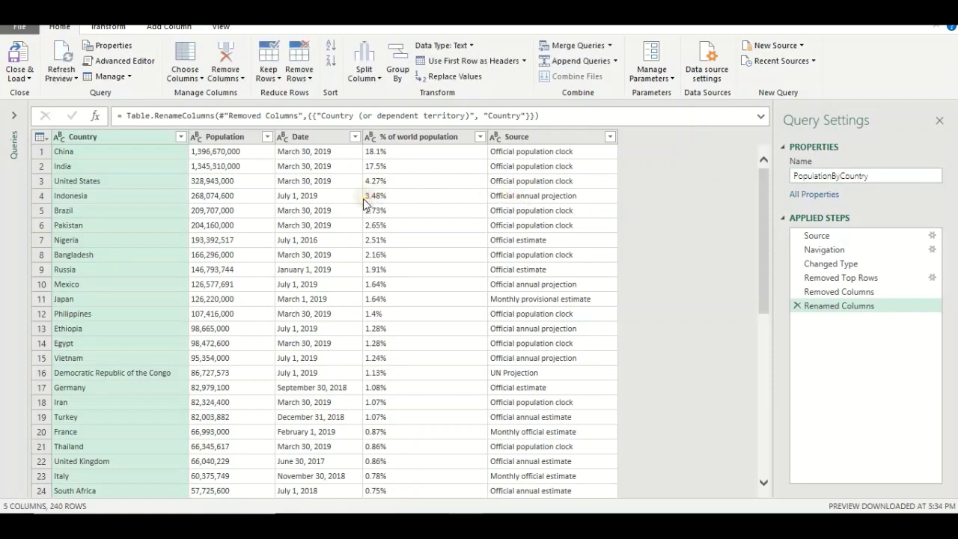
Change the Population column's data type to Whole Number.
left_click(199, 138)
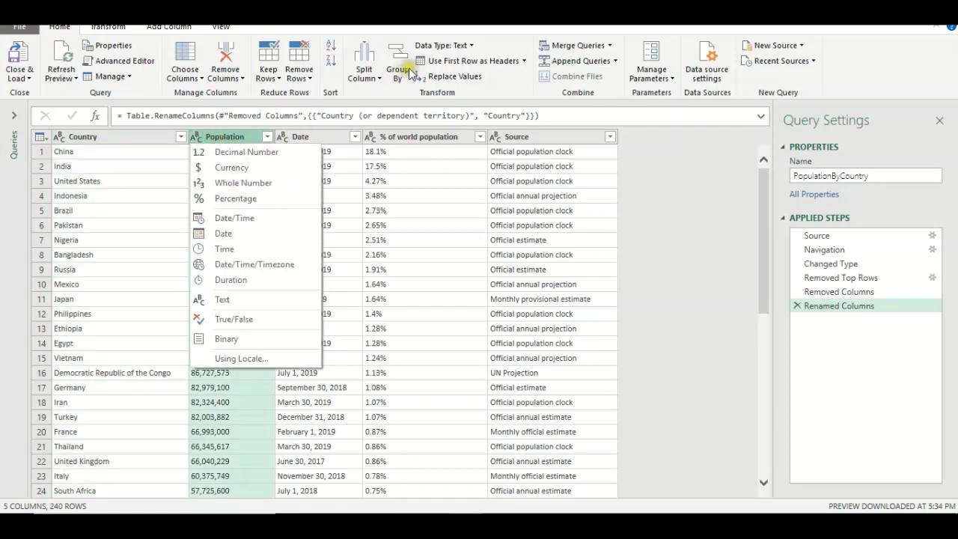
left_click(473, 45)
left_click(472, 46)
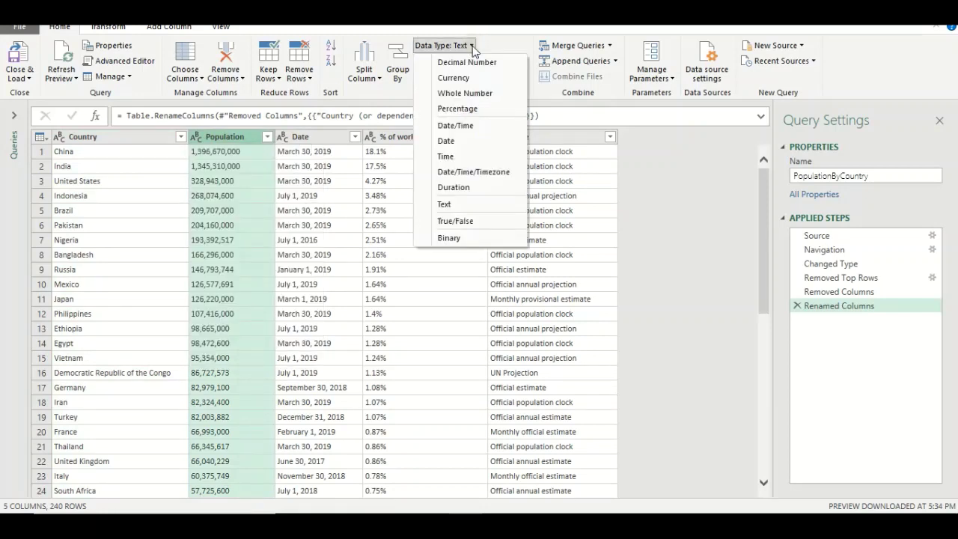
left_click(479, 93)
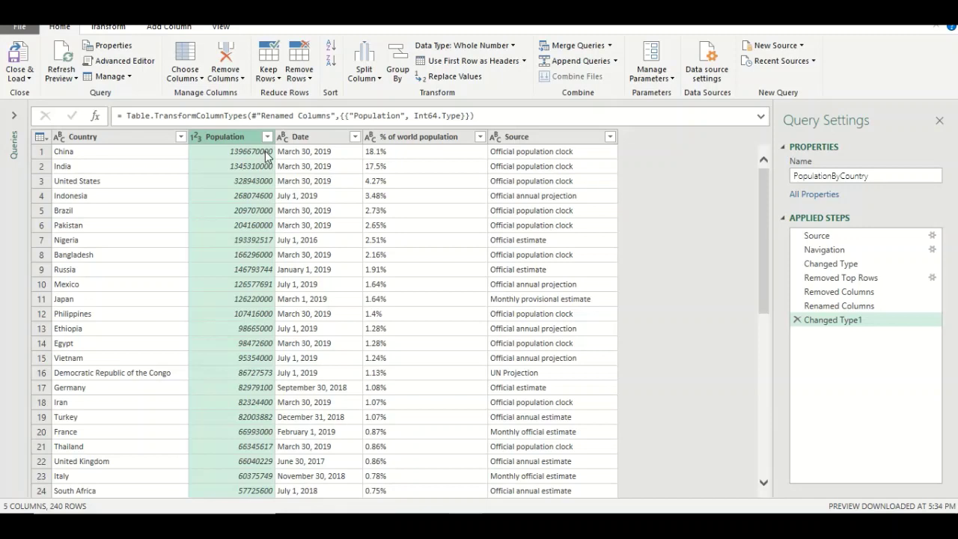
Divide every value in the Population column by 1000 to express it in thousands.
left_click(118, 28)
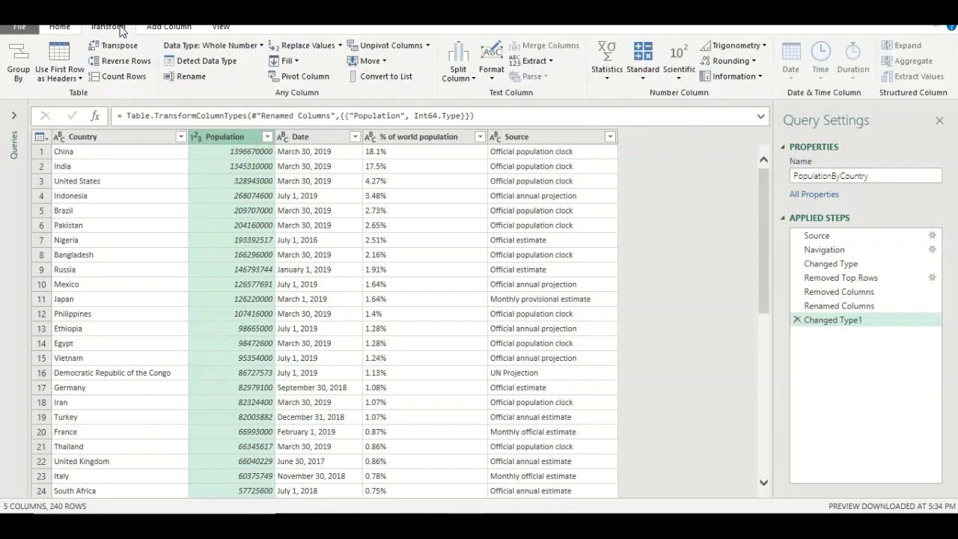
left_click(649, 79)
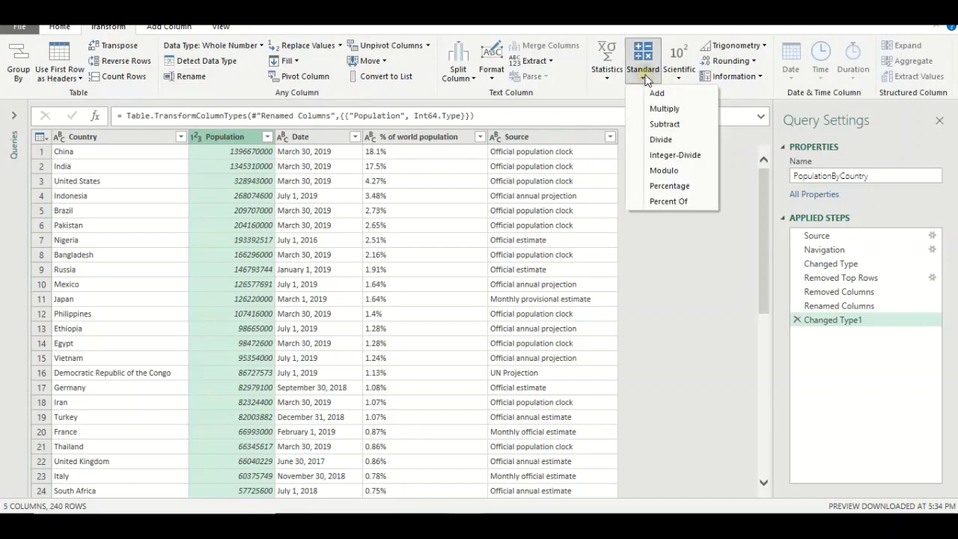
left_click(659, 139)
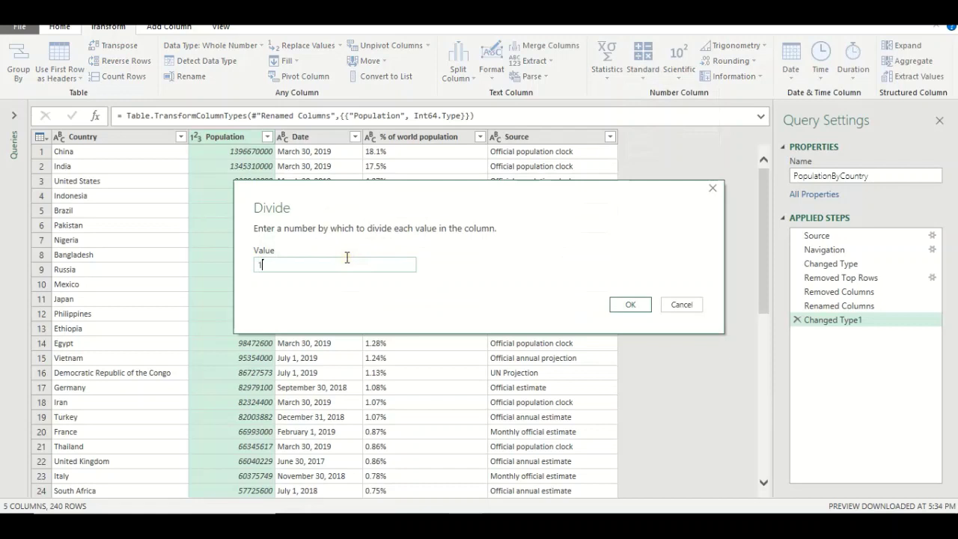
left_click(631, 305)
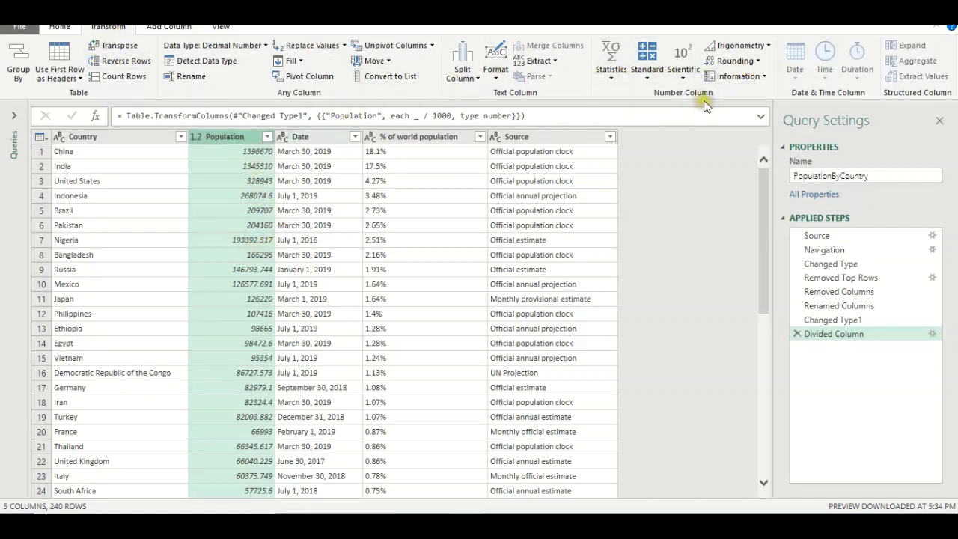
Round the Population column's values to 0 decimal places.
left_click(755, 61)
left_click(746, 110)
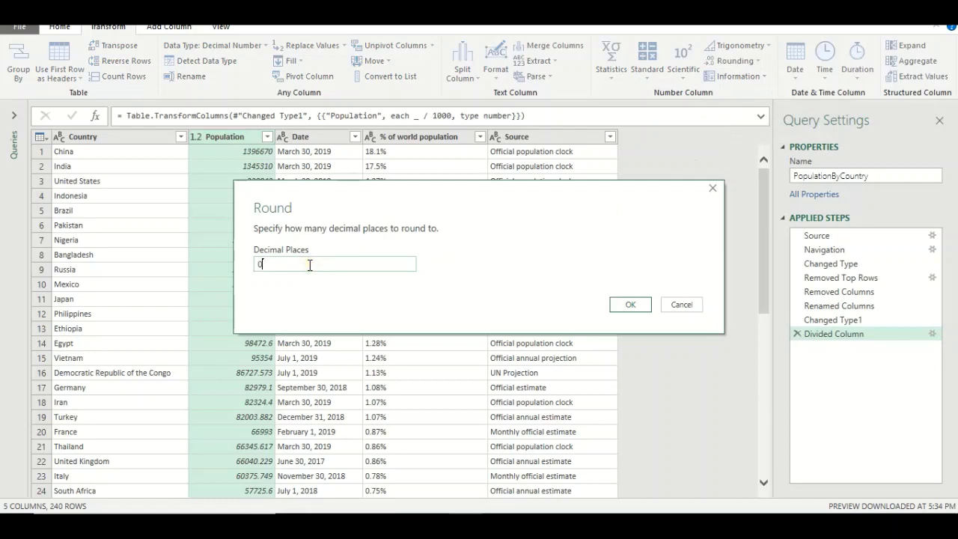
left_click(630, 304)
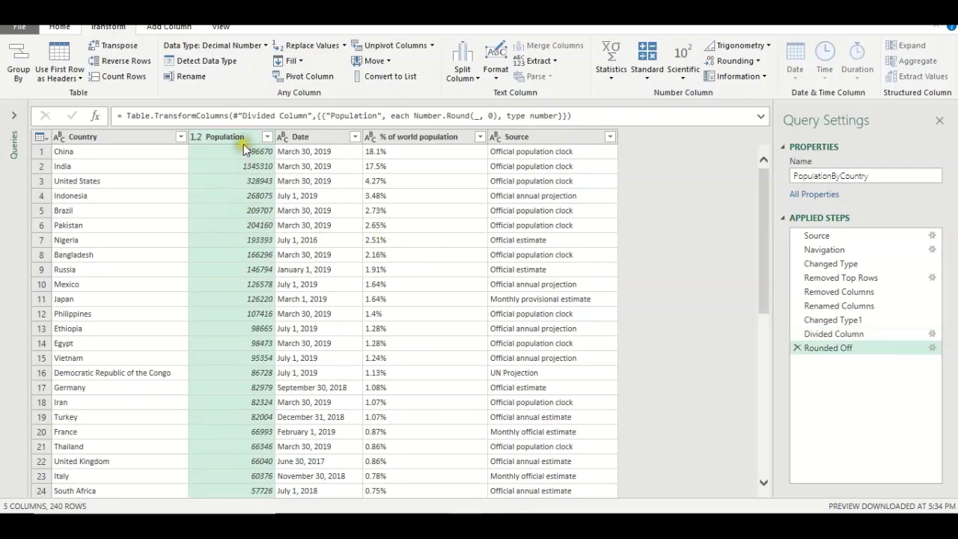
Remove the Date column and change the "% of world population" column's data type to Percentage.
left_click(309, 136)
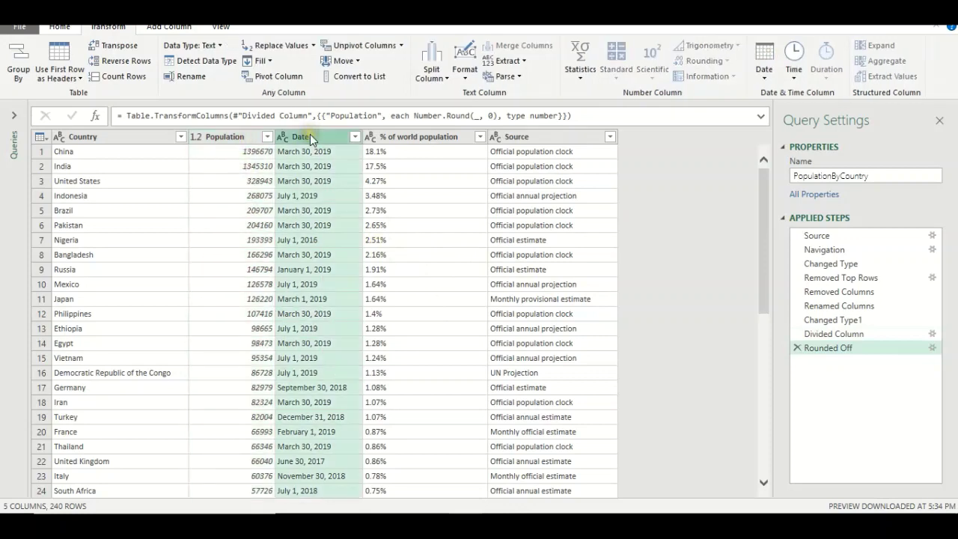
left_click(67, 26)
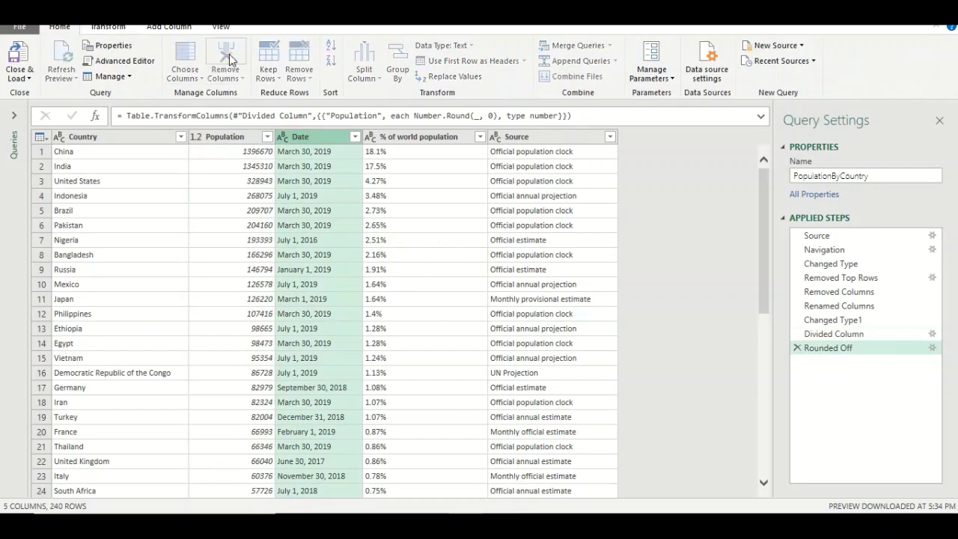
left_click(230, 59)
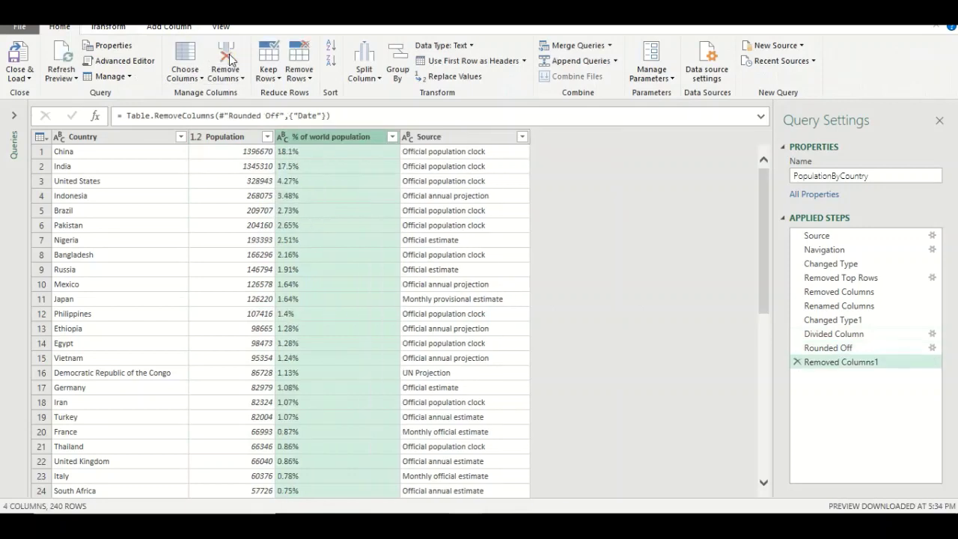
left_click(282, 140)
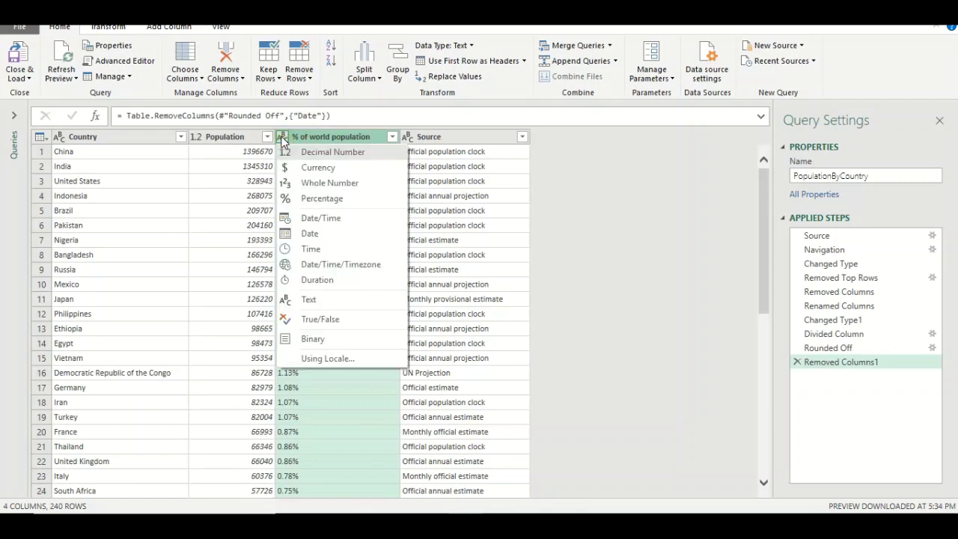
left_click(319, 198)
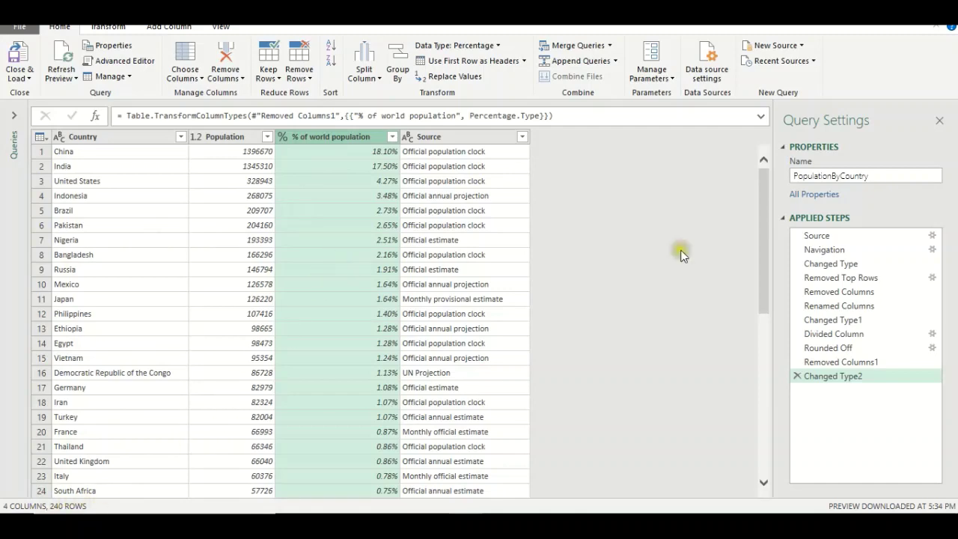
Review the smaller population values and filter the Population column to keep only rows greater than 4000.
left_click_drag(765, 227, 764, 310)
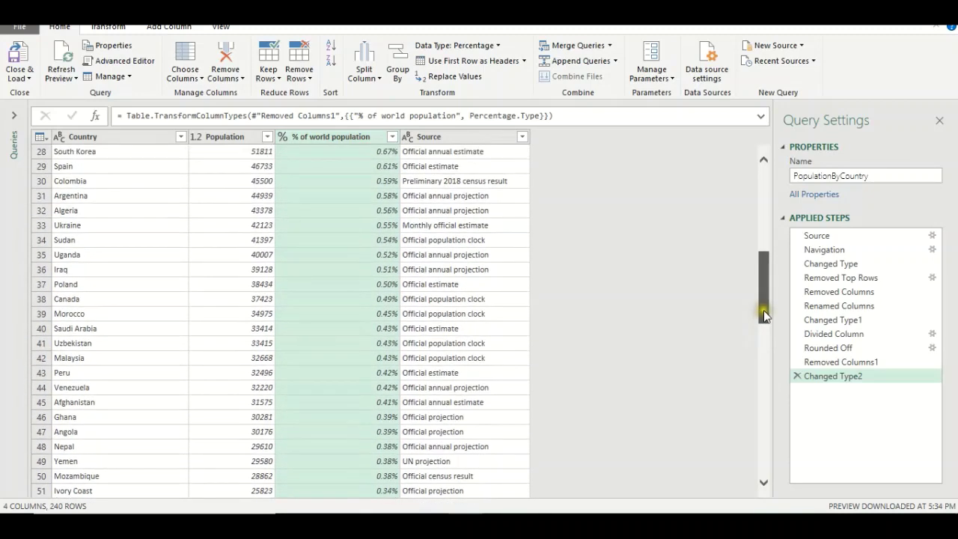
left_click(274, 283)
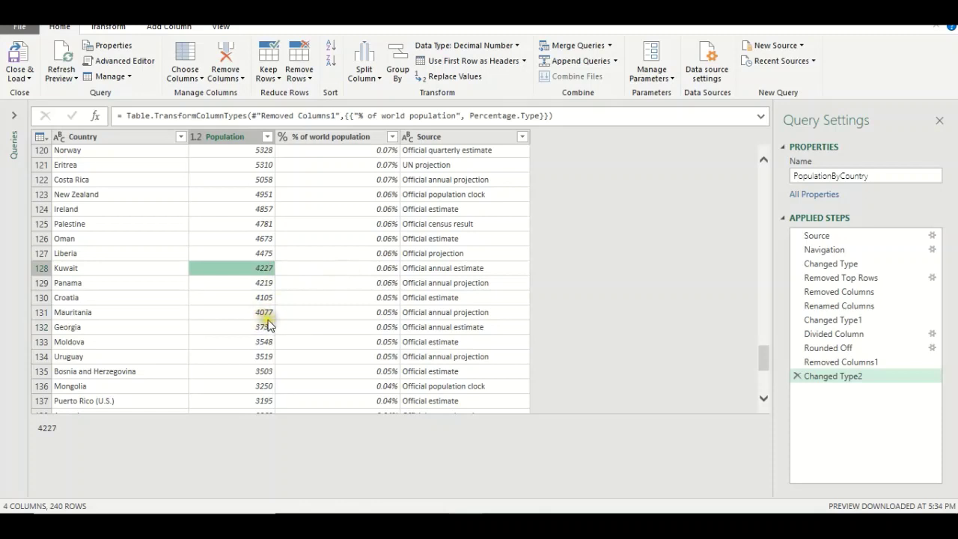
left_click(267, 316)
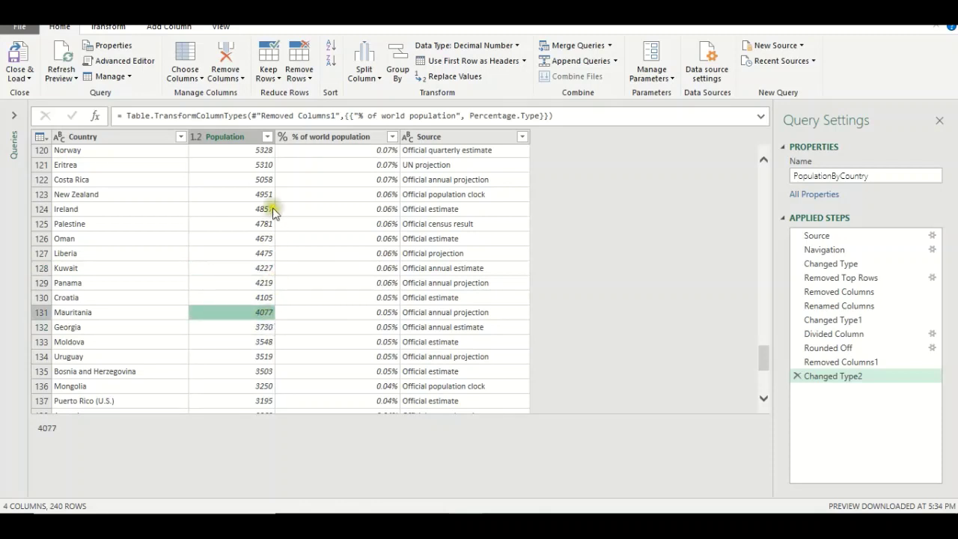
left_click(267, 138)
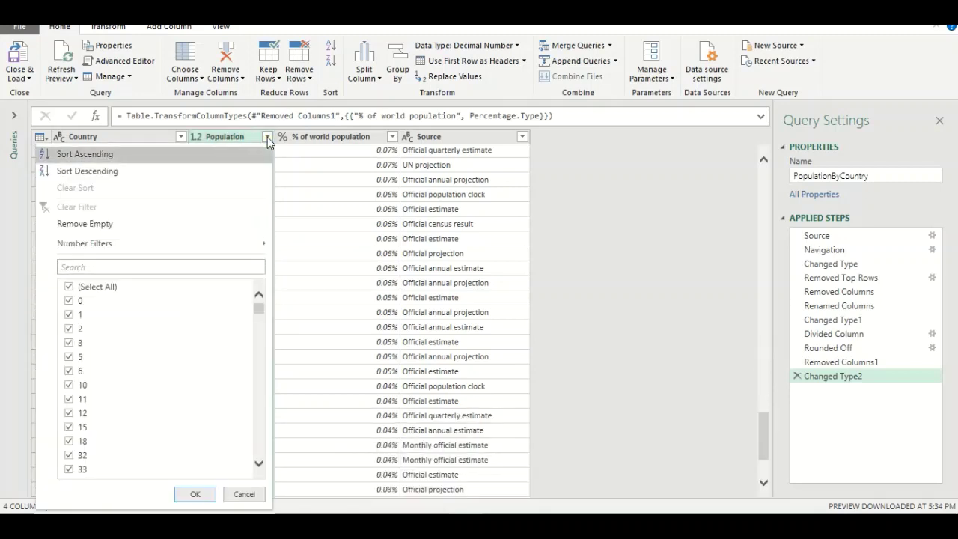
left_click(156, 250)
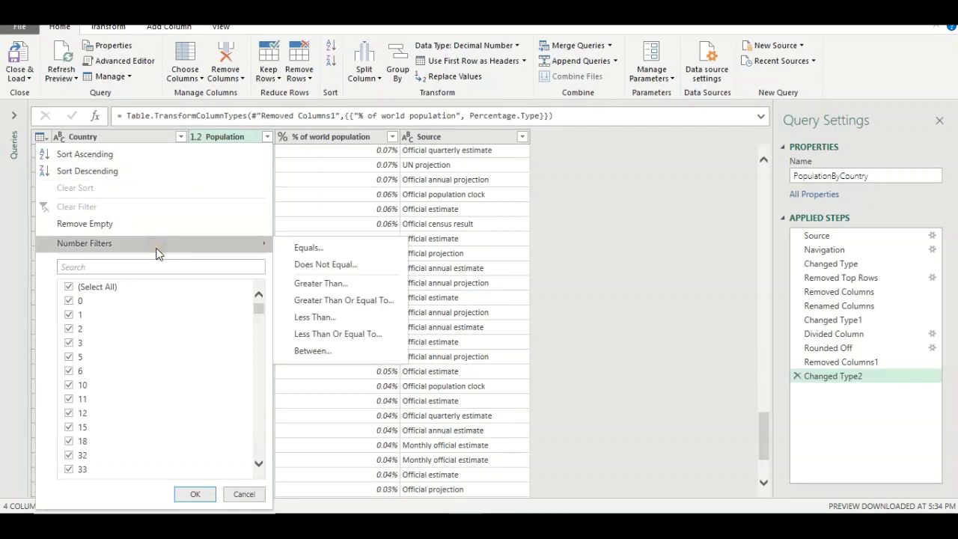
left_click(320, 288)
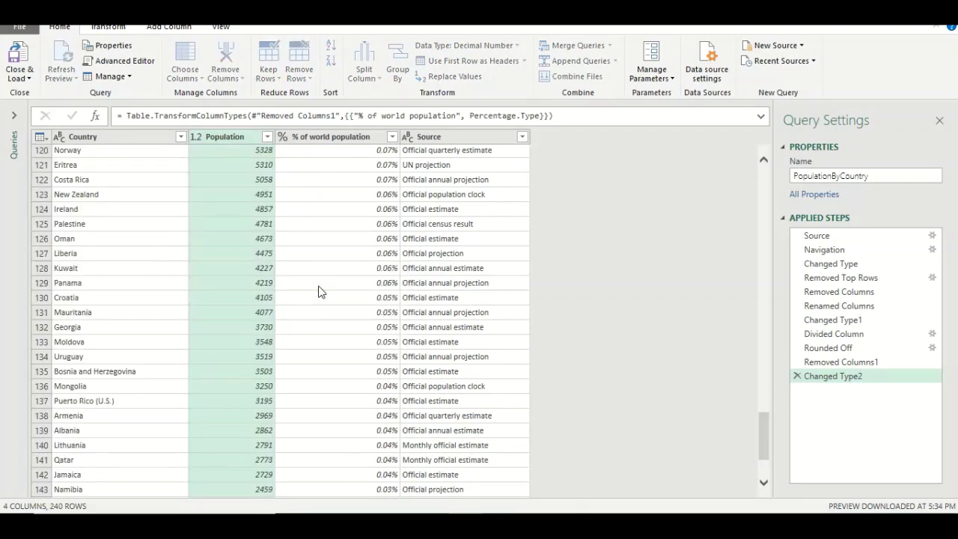
left_click(393, 248)
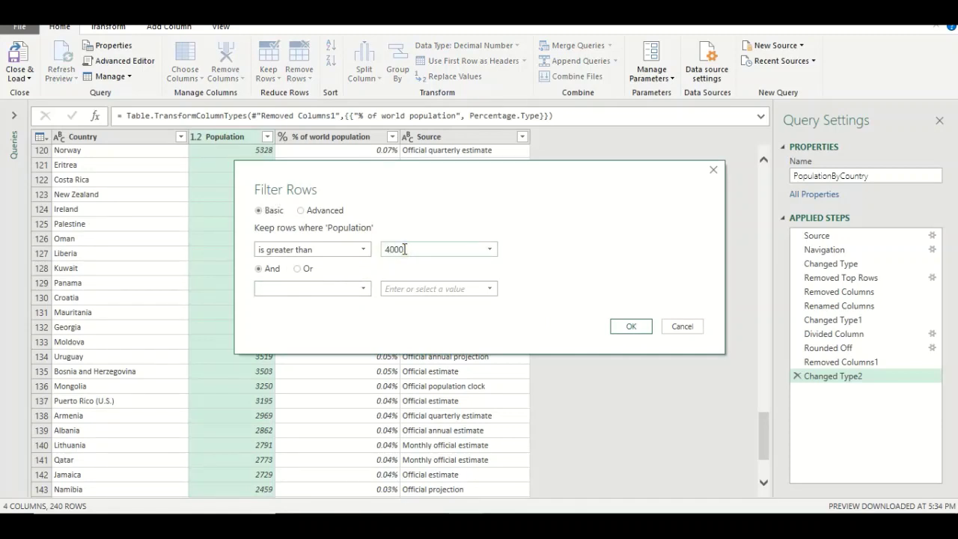
left_click(632, 327)
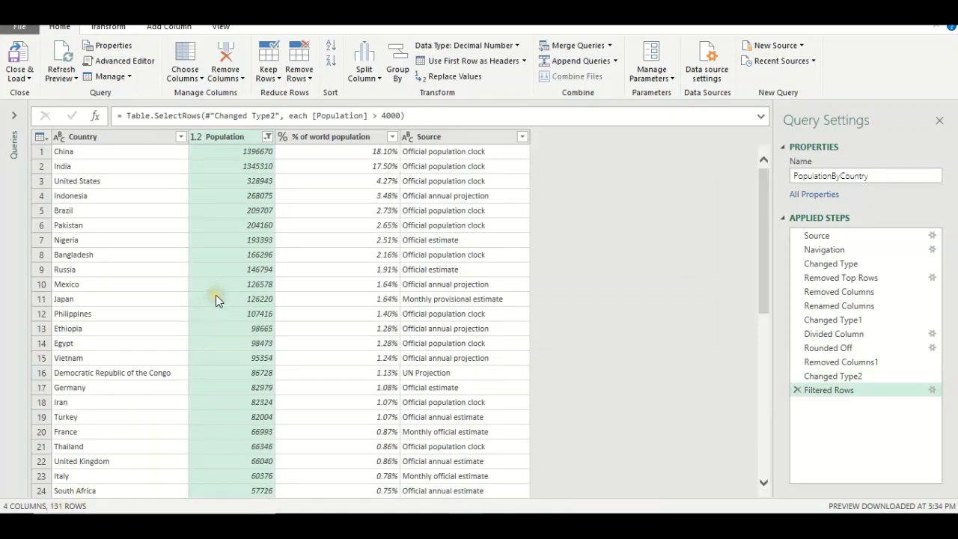
Remove the Source and "% of world population" columns from the query, keeping only Country and Population.
left_click(430, 139)
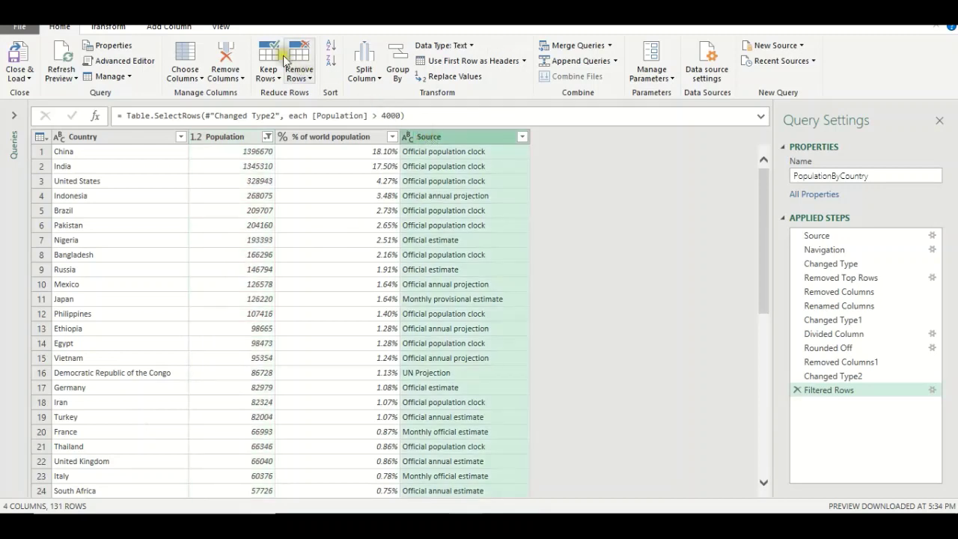
left_click(226, 59)
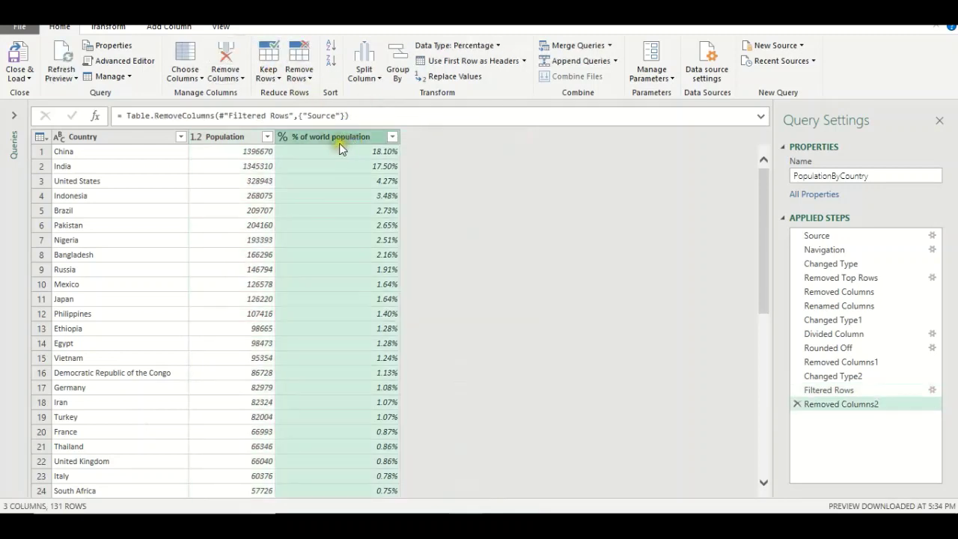
left_click(229, 52)
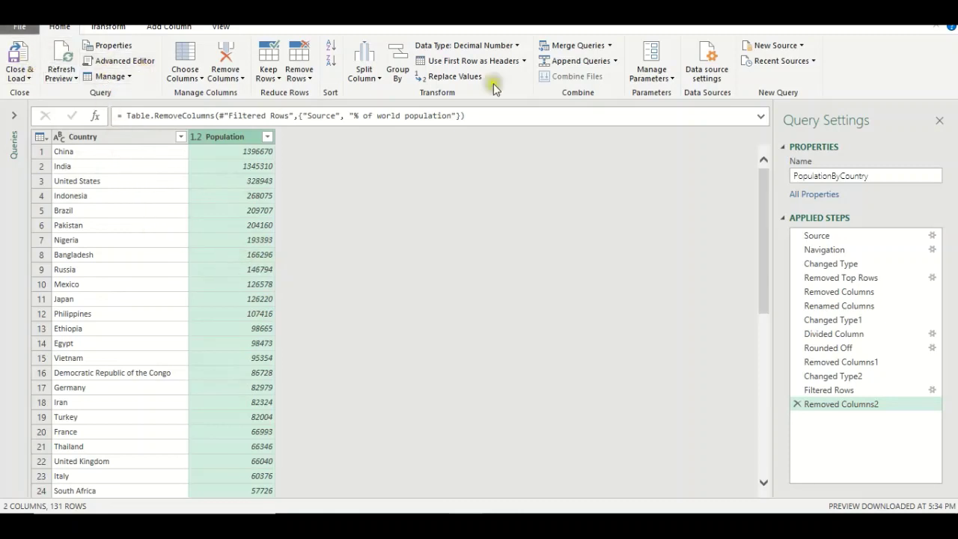
Add the Excel workbook "Contintet Mapping.xlsx" from the Map folder as a new data source.
left_click(784, 51)
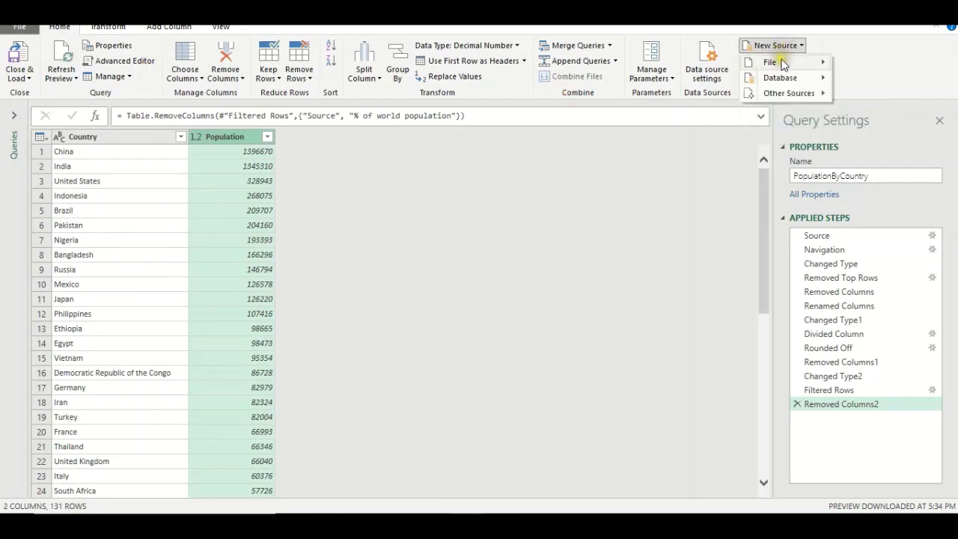
mouse_move(779, 62)
left_click(869, 71)
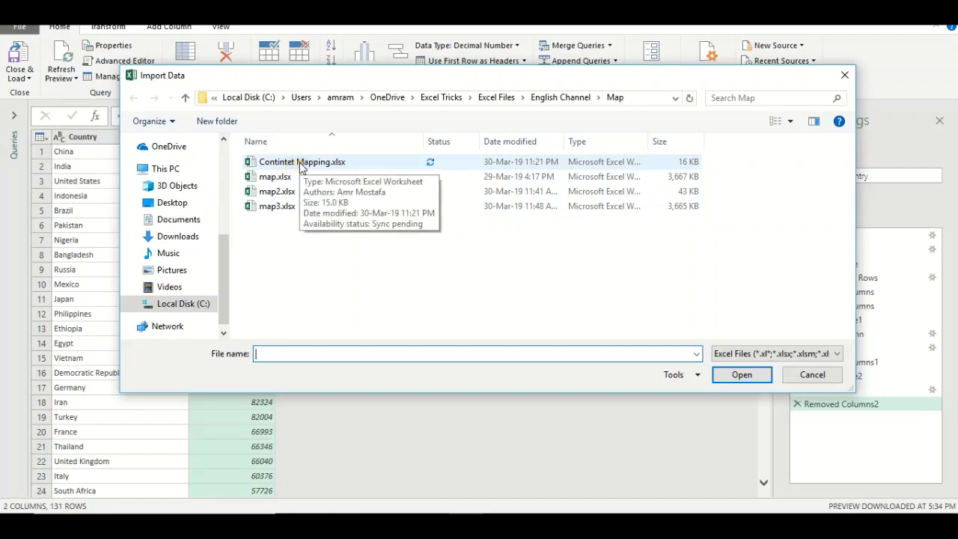
left_click(302, 163)
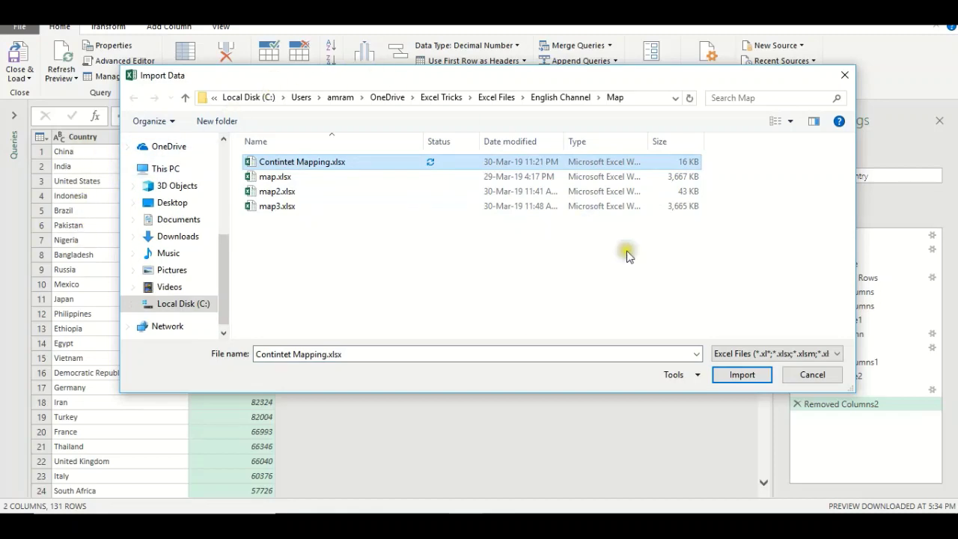
left_click(743, 376)
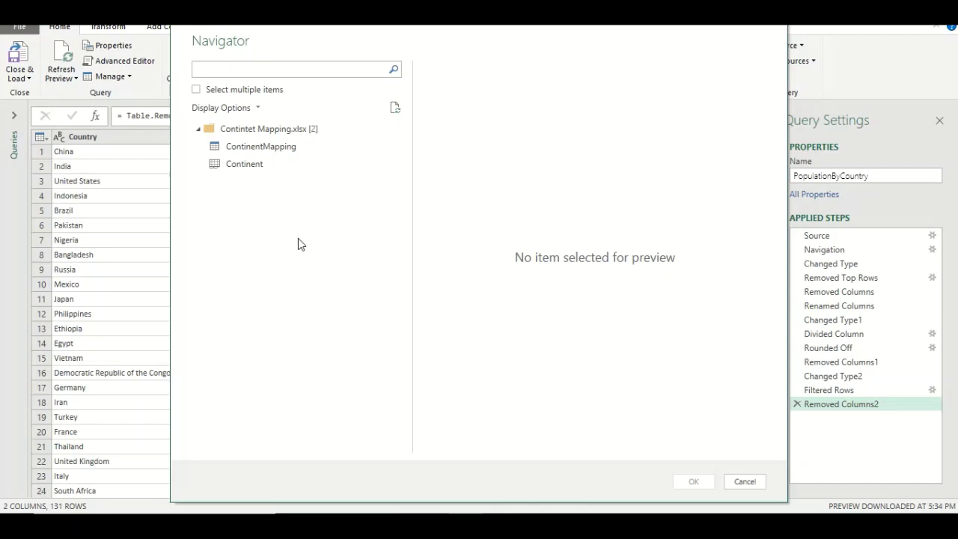
Preview the ContinentMapping table in Contintet Mapping.xlsx and import it as a new query.
left_click(254, 153)
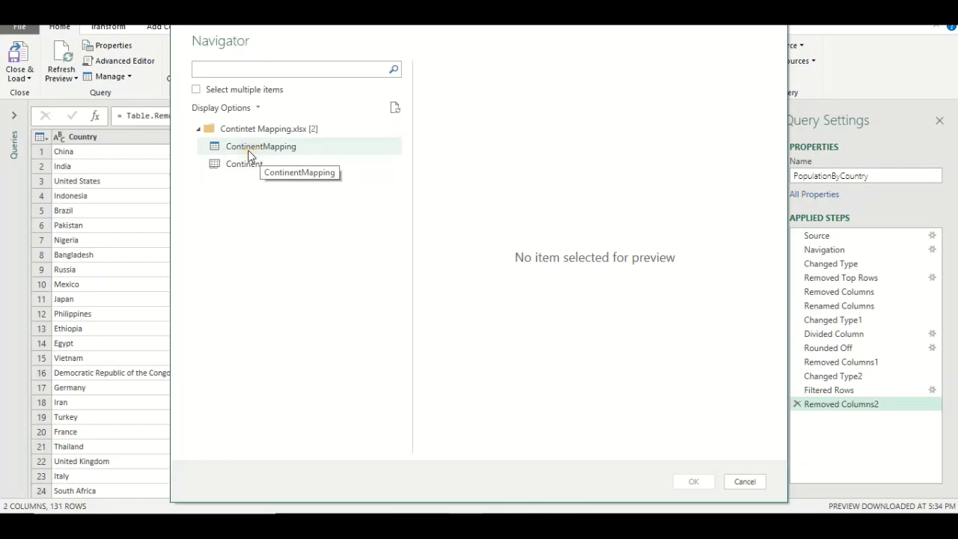
left_click(244, 151)
left_click(249, 164)
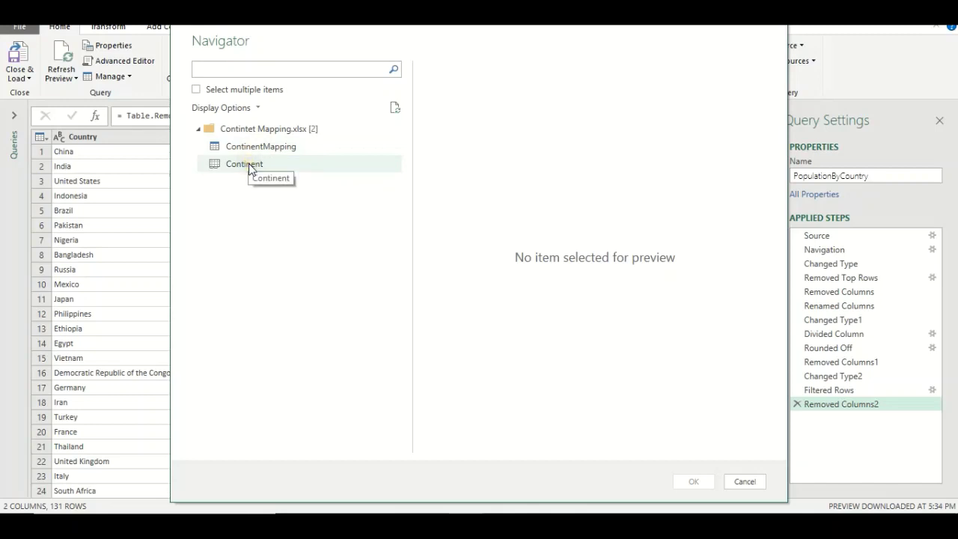
left_click(253, 150)
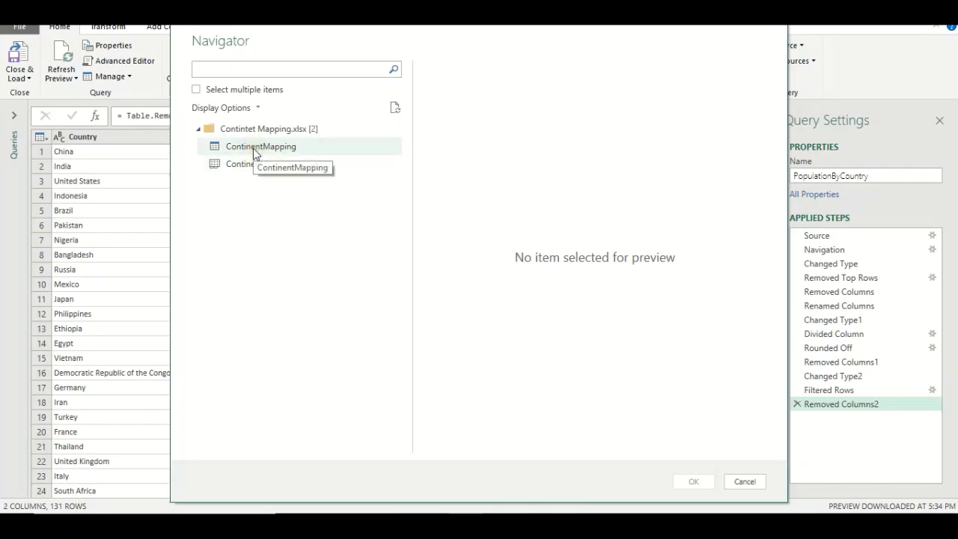
left_click(253, 164)
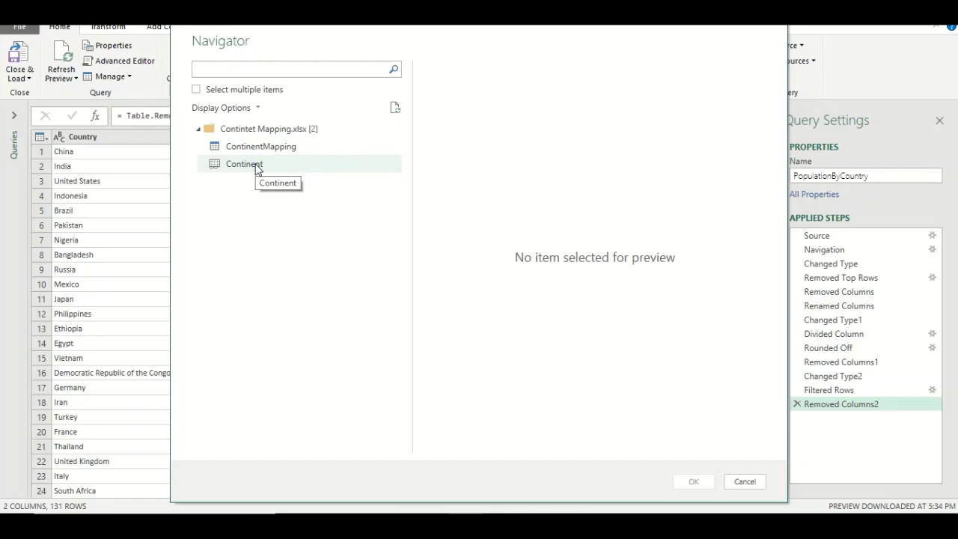
left_click(215, 146)
left_click(215, 162)
left_click(214, 146)
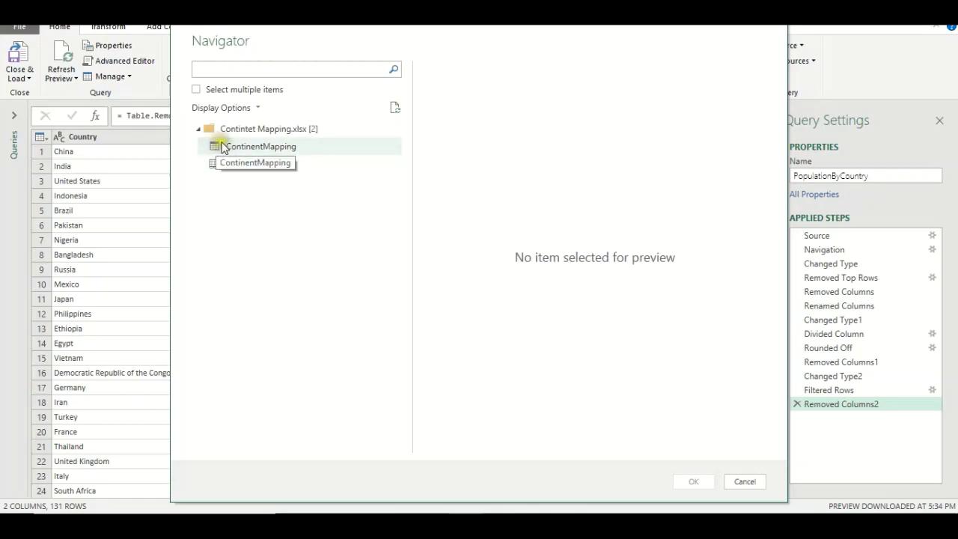
left_click(268, 150)
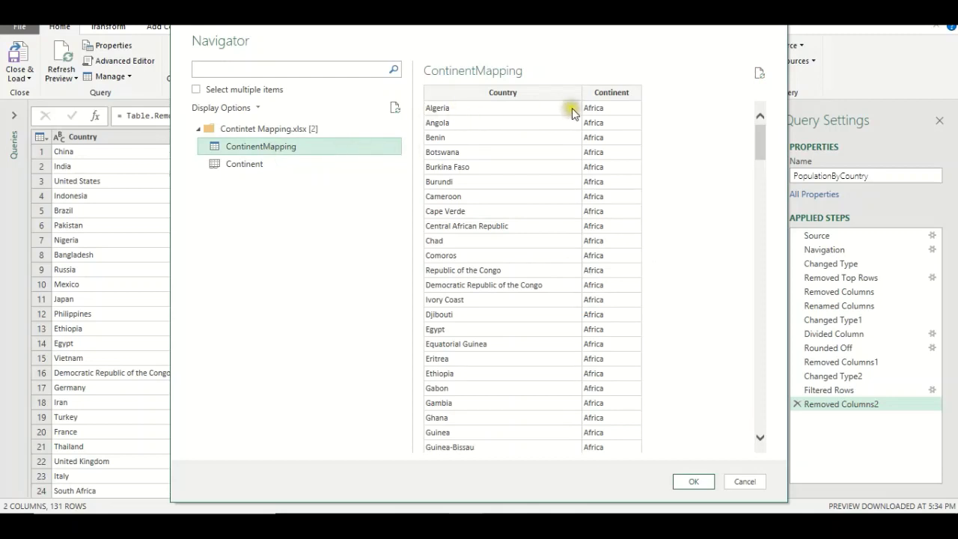
left_click(690, 482)
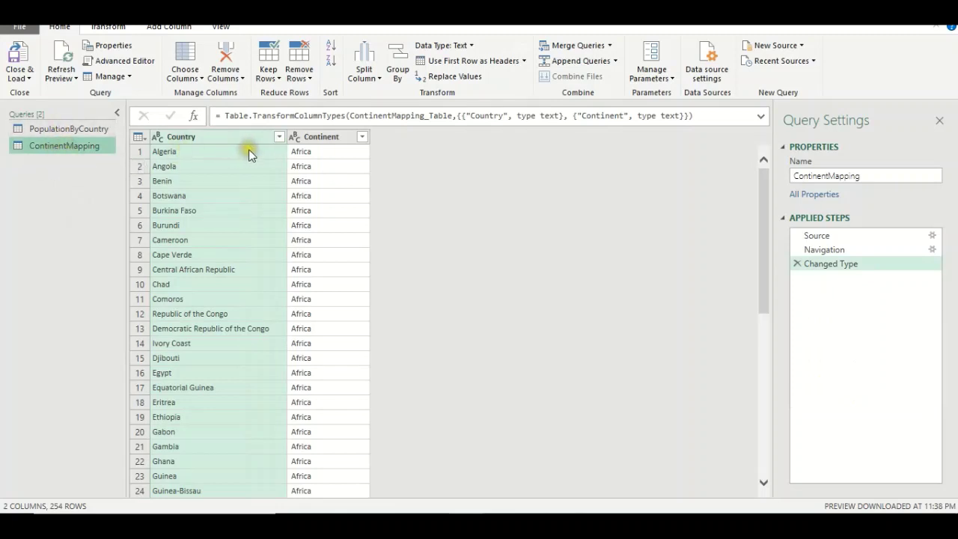
Merge the PopulationByCountry query with ContinentMapping, matching on the Country column of both tables with a Left Outer join.
left_click(87, 128)
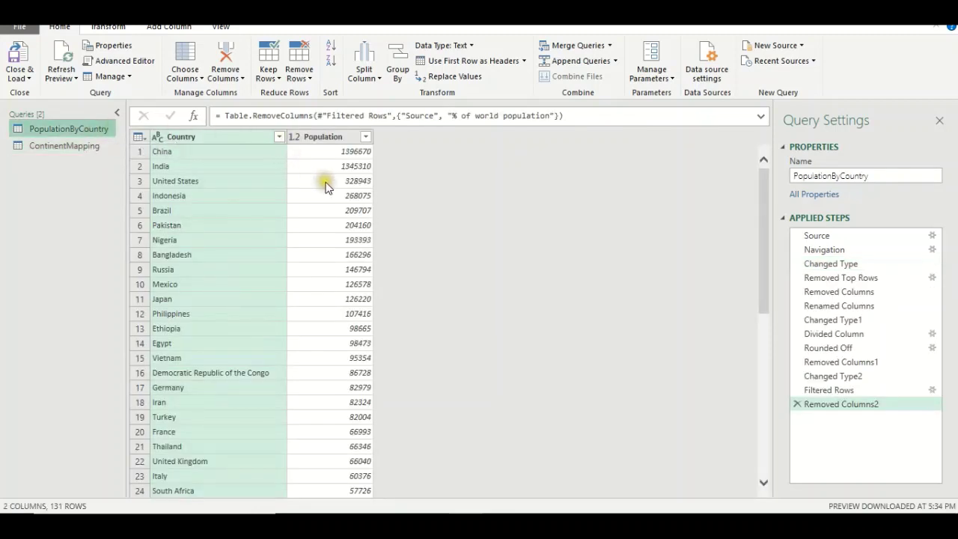
left_click(562, 48)
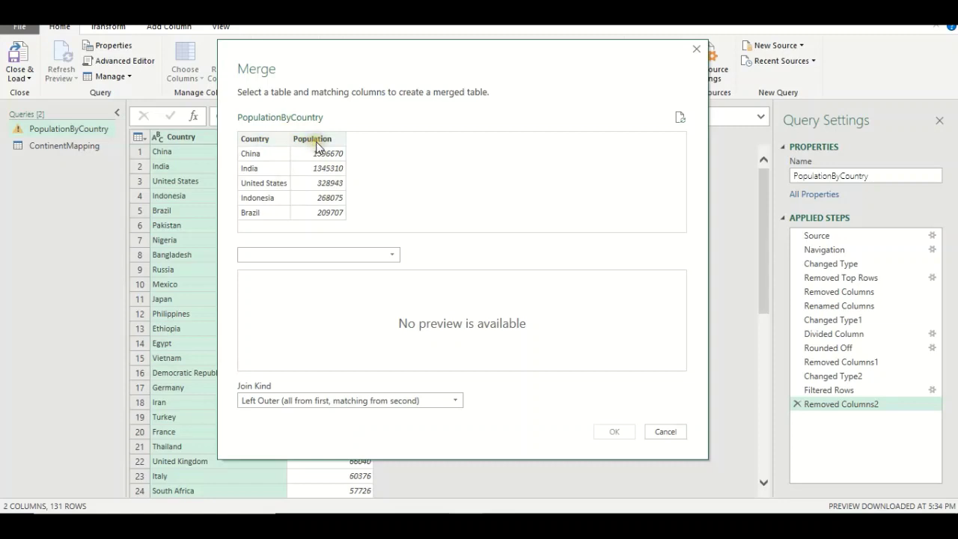
left_click(391, 255)
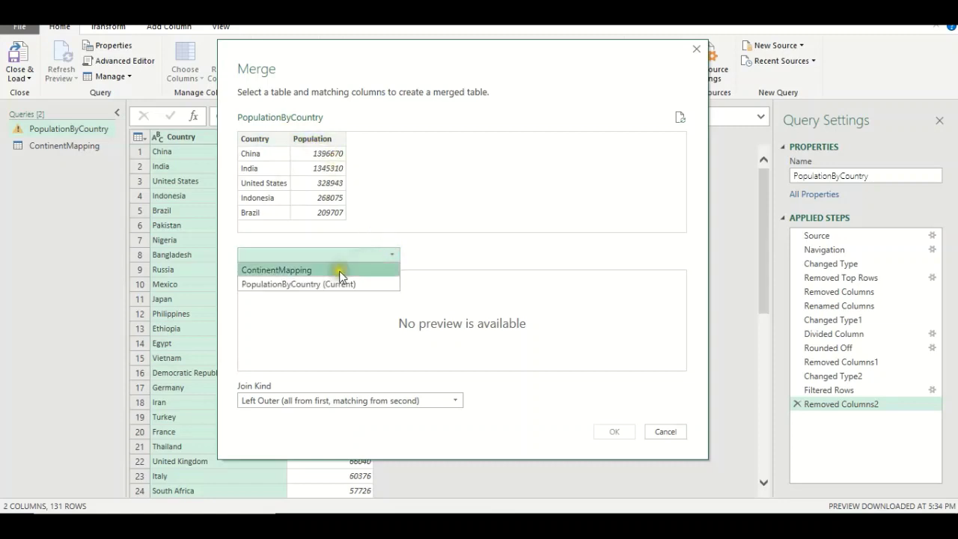
left_click(320, 271)
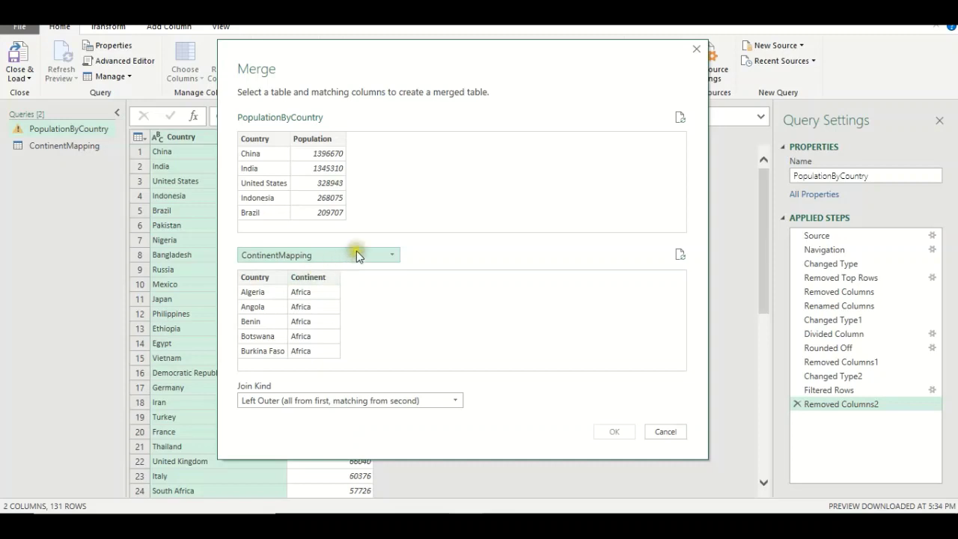
left_click(280, 141)
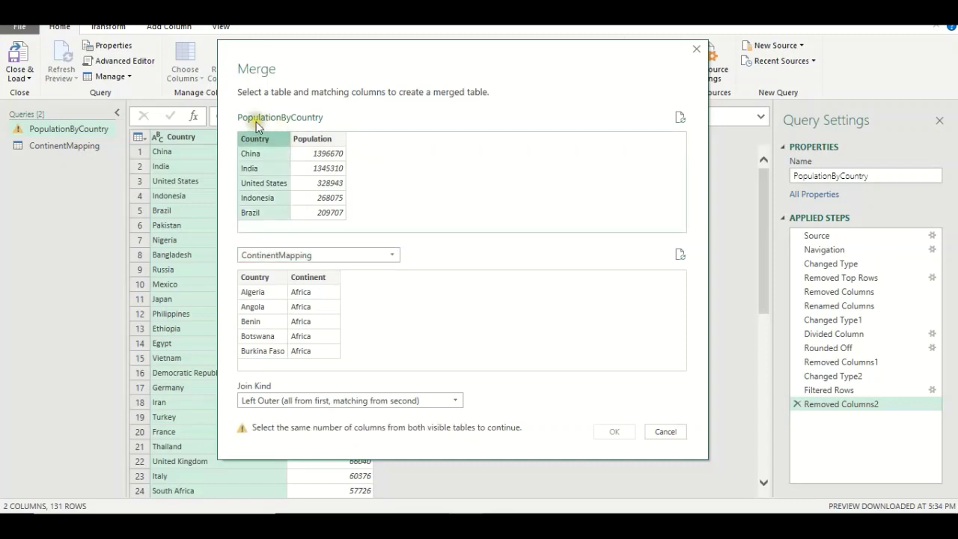
left_click(245, 283)
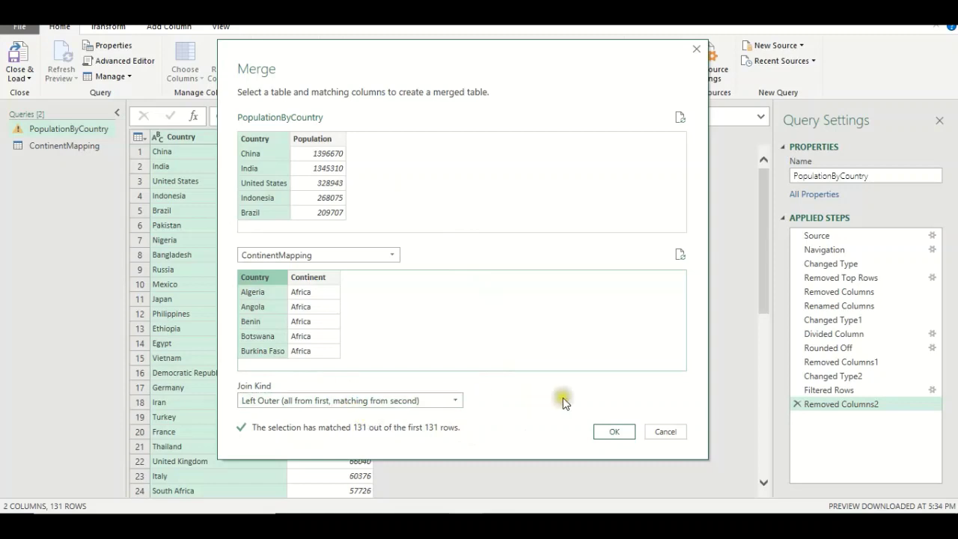
left_click(615, 432)
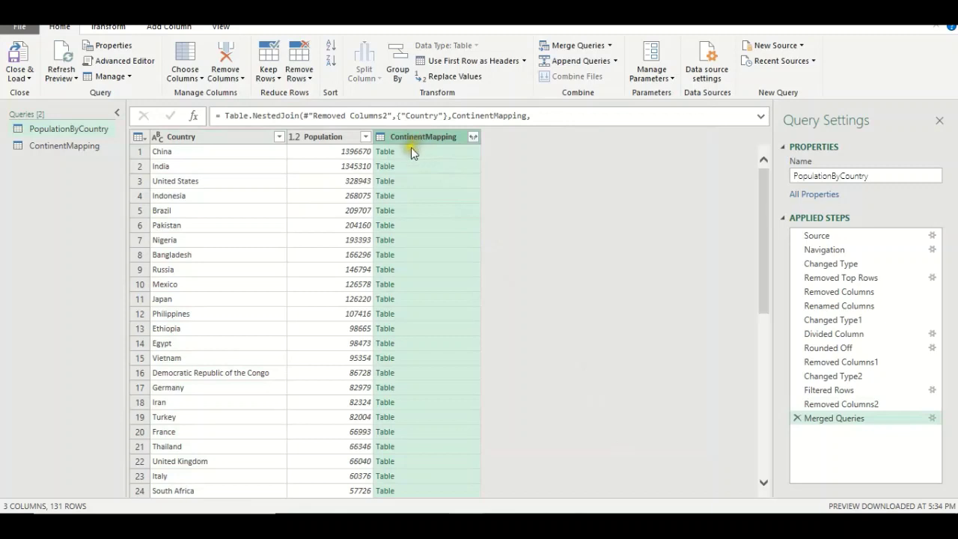
Inspect the nested ContinentMapping table for several countries, including China, United States, Indonesia and Brazil, to check each matched continent.
left_click(431, 151)
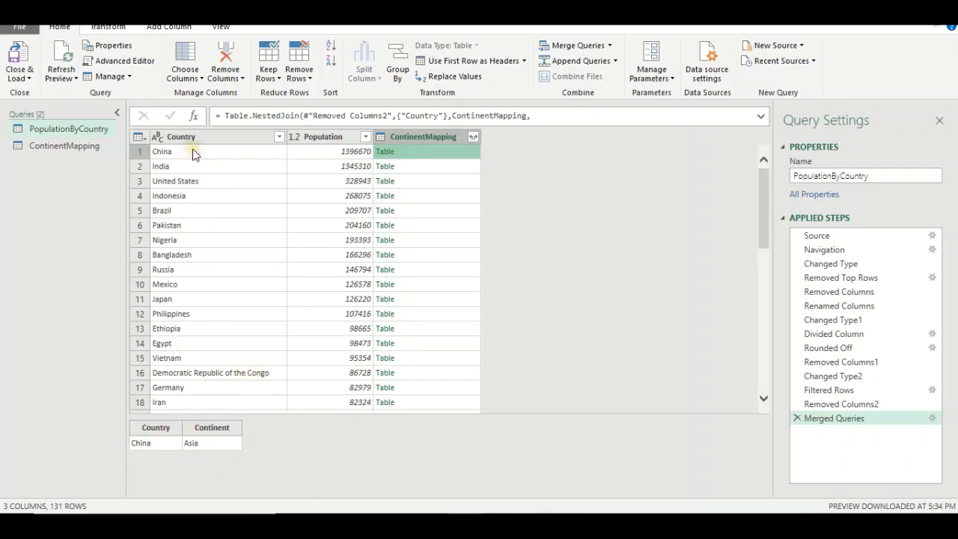
left_click(173, 431)
left_click(181, 440)
left_click(400, 182)
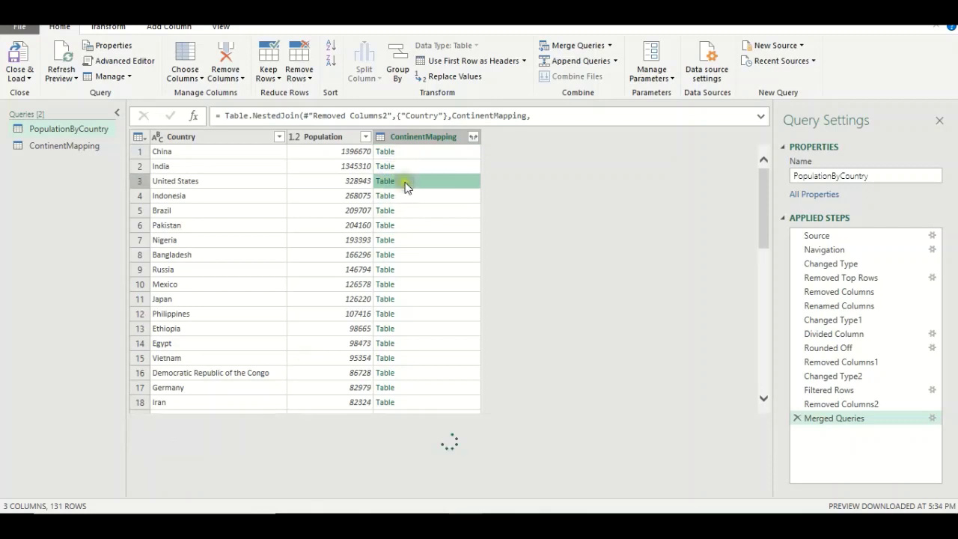
left_click(426, 197)
left_click(431, 214)
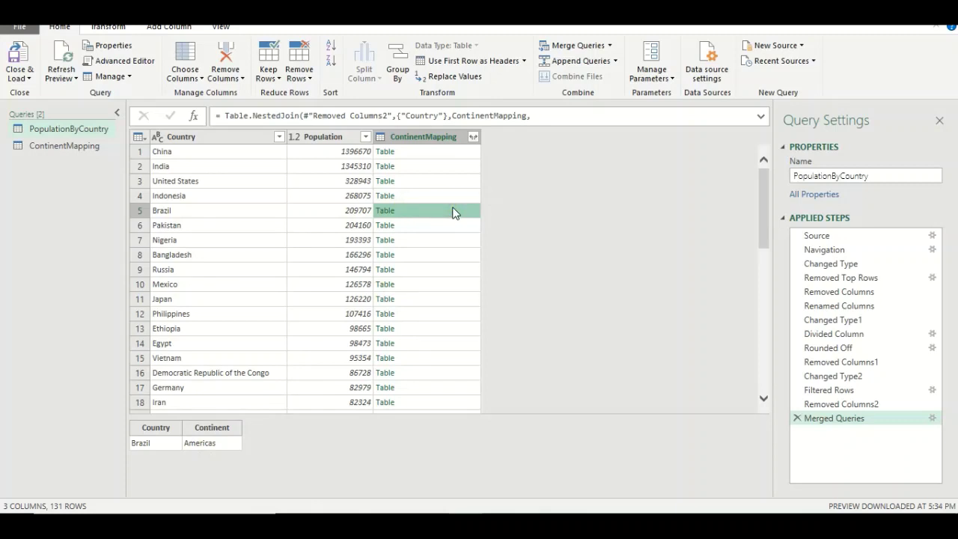
Expand only the Continent field from the ContinentMapping column without the original name prefix, and move Continent ahead of Country.
left_click(474, 139)
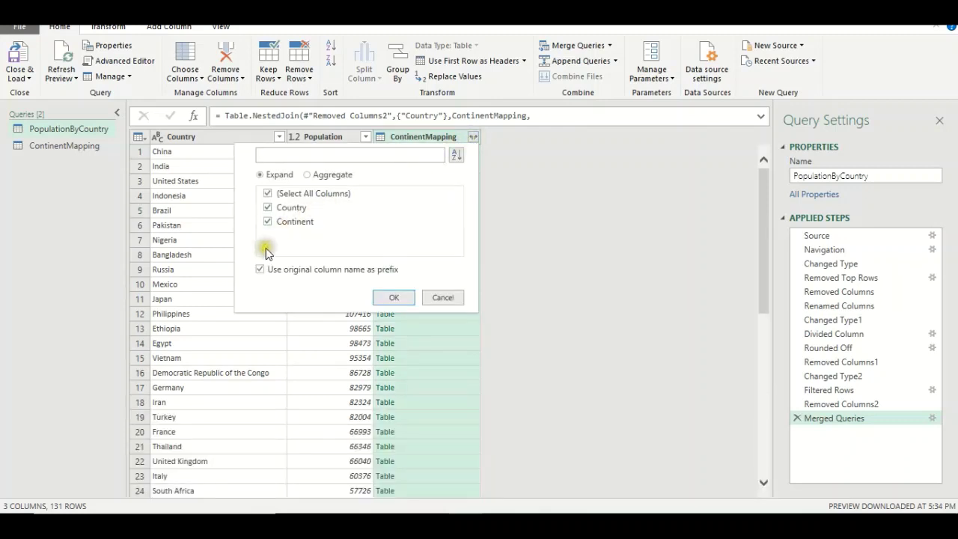
left_click(260, 270)
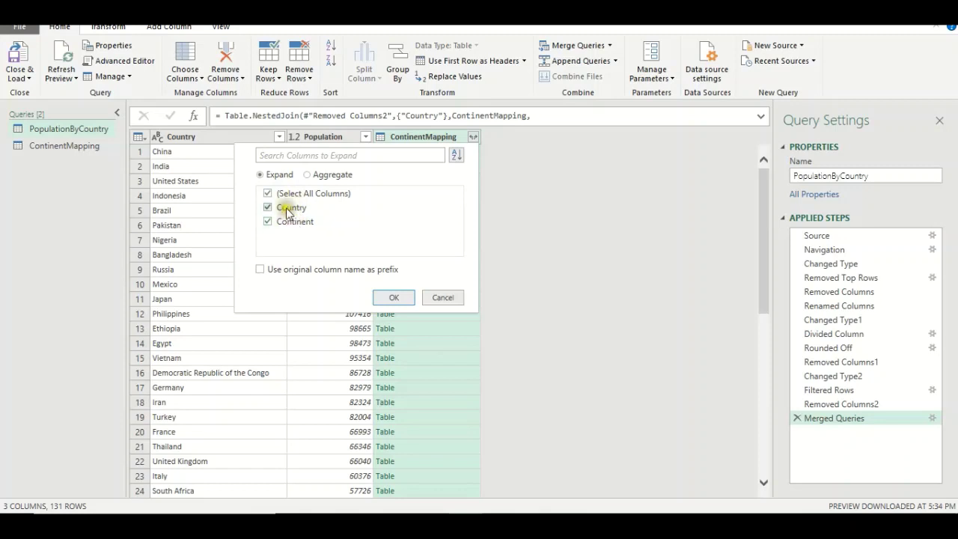
left_click(395, 298)
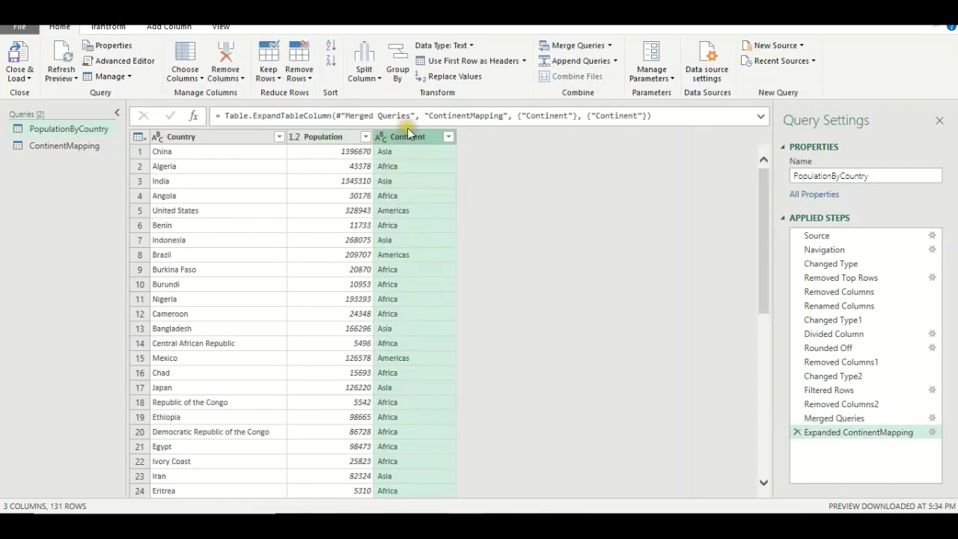
left_click_drag(414, 139, 168, 151)
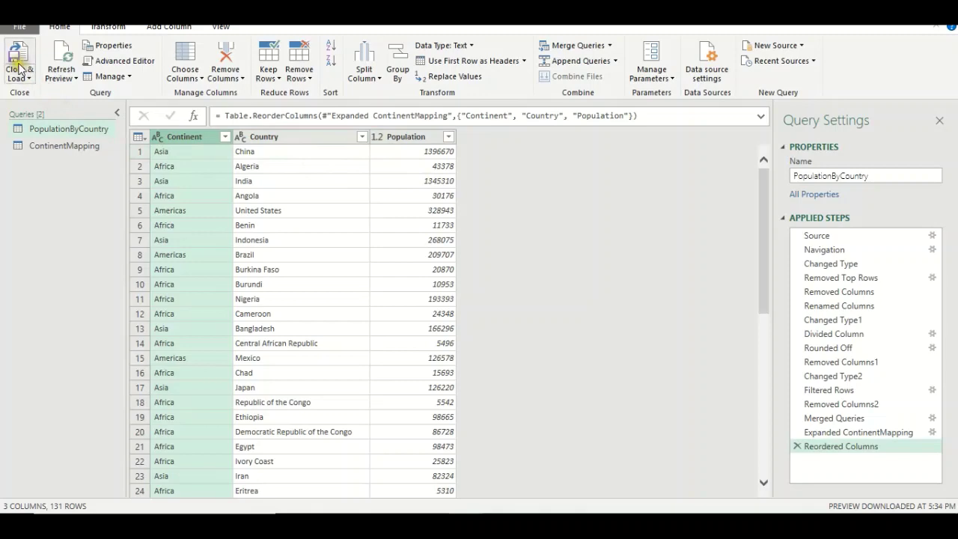
Close the query editor, load both queries into worksheets, and compare the two loaded tables.
left_click(29, 75)
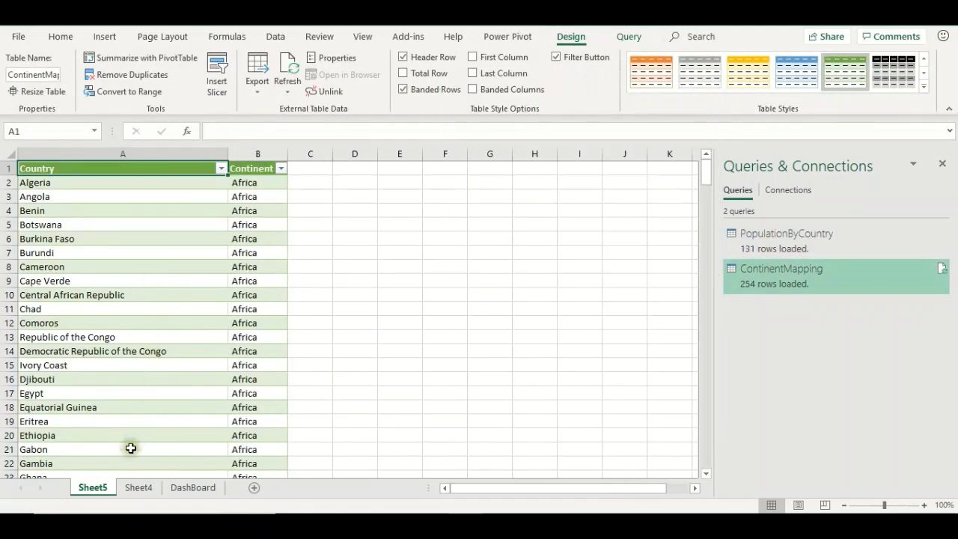
left_click(133, 487)
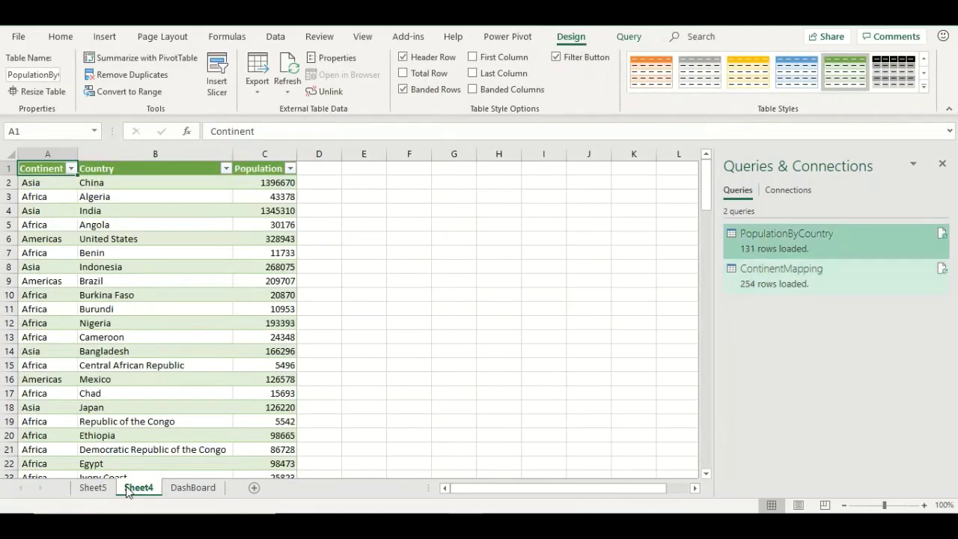
left_click(111, 487)
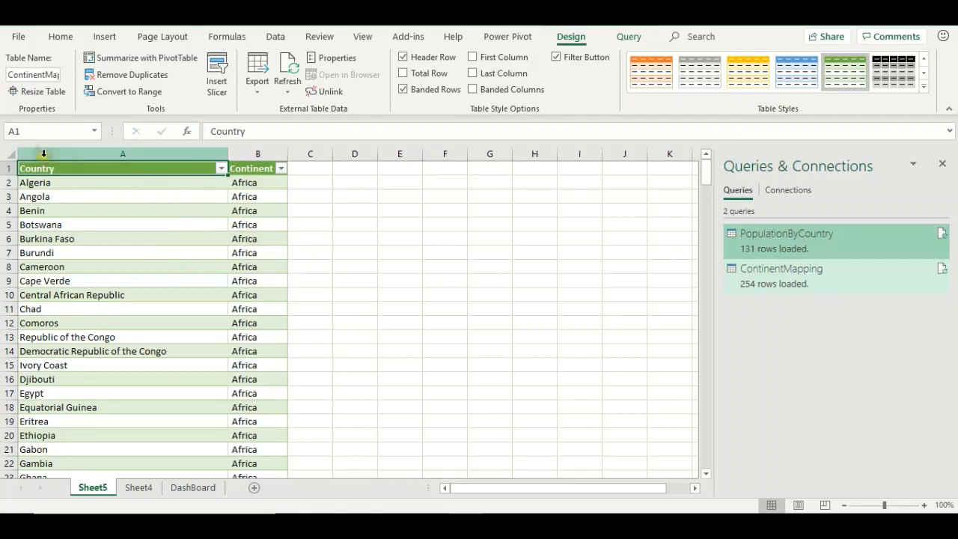
Clear cells A6:B15 of the loaded ContinentMapping table, then refresh the table from its query to restore the data.
left_click(9, 156)
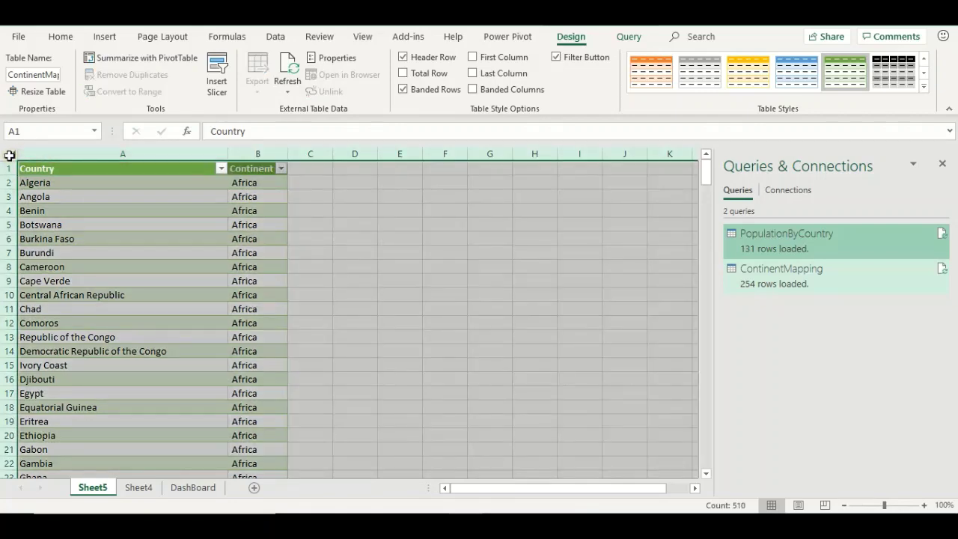
left_click_drag(75, 225, 245, 306)
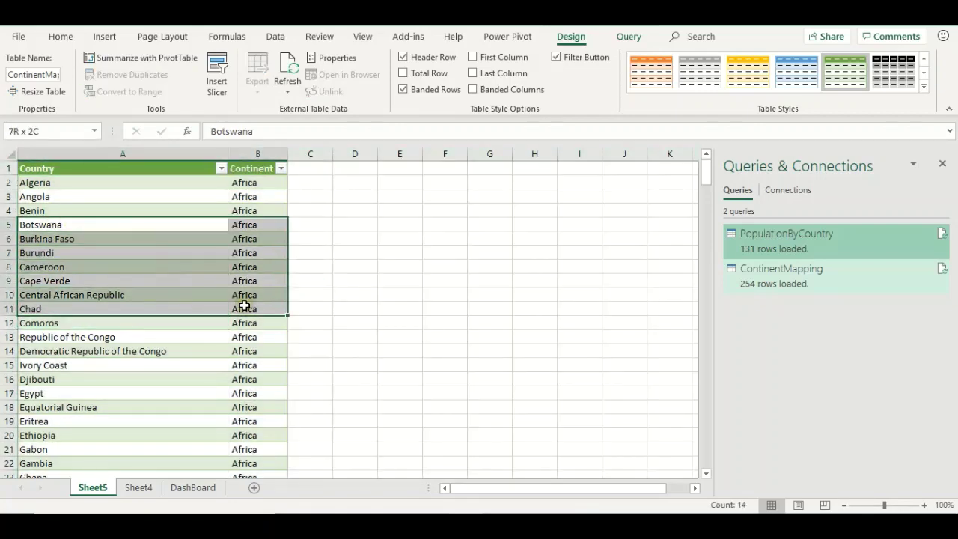
left_click_drag(125, 234, 263, 368)
key("Delete")
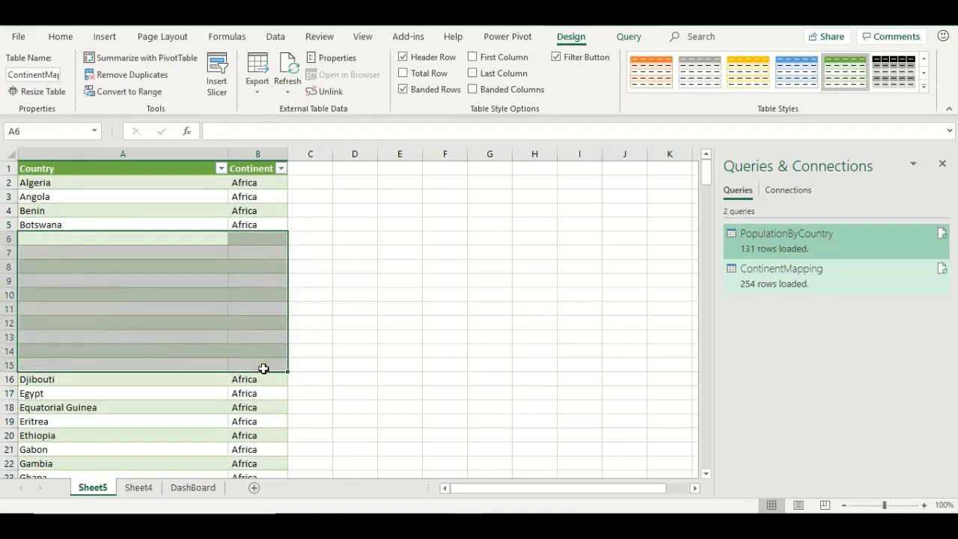
left_click(199, 321)
left_click(158, 260)
right_click(159, 261)
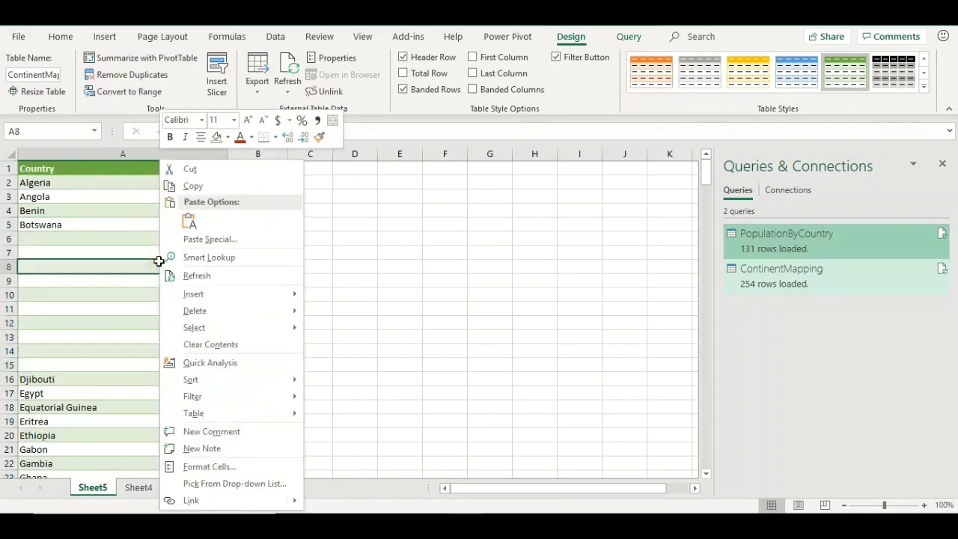
left_click(190, 274)
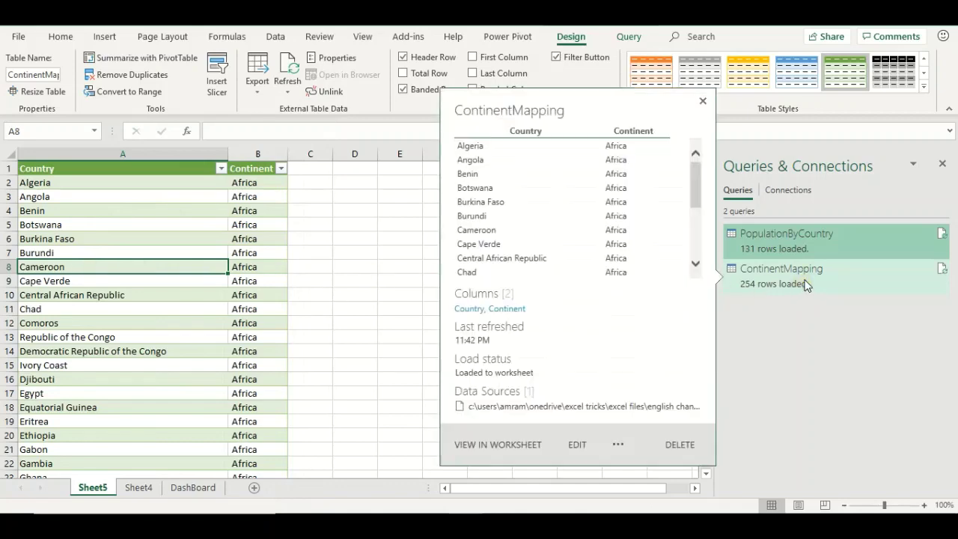
Change the ContinentMapping query's load setting to Only Create Connection, accepting the removal of its worksheet table.
left_click(806, 285)
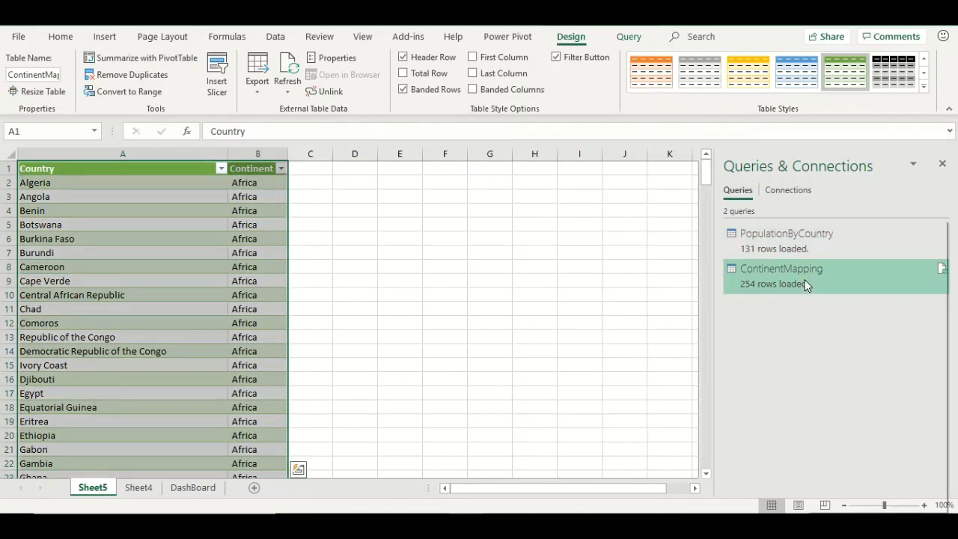
right_click(807, 285)
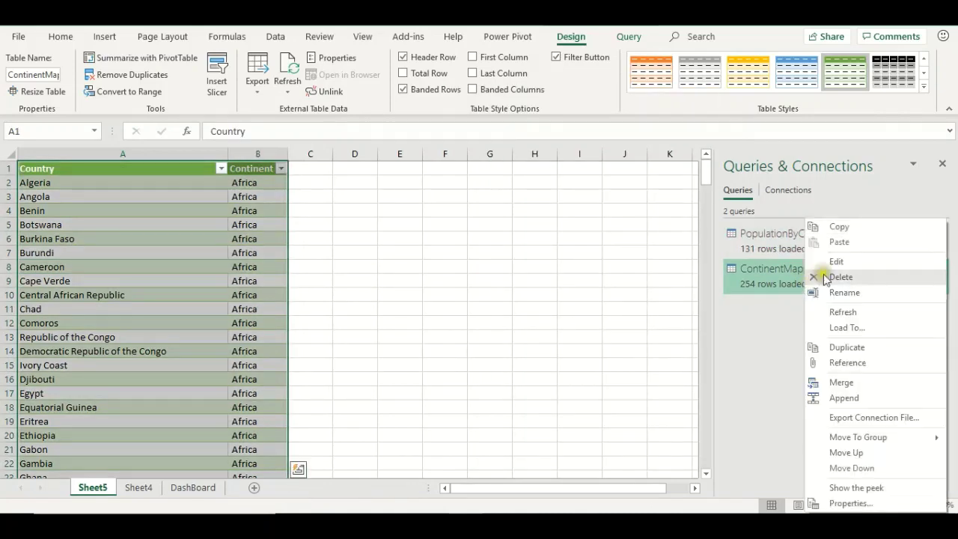
left_click(844, 328)
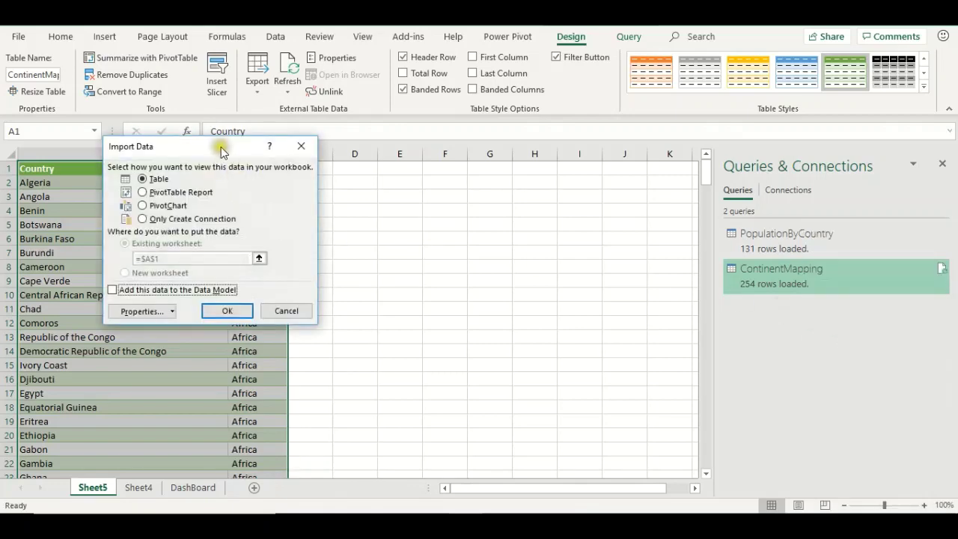
left_click_drag(216, 144, 363, 181)
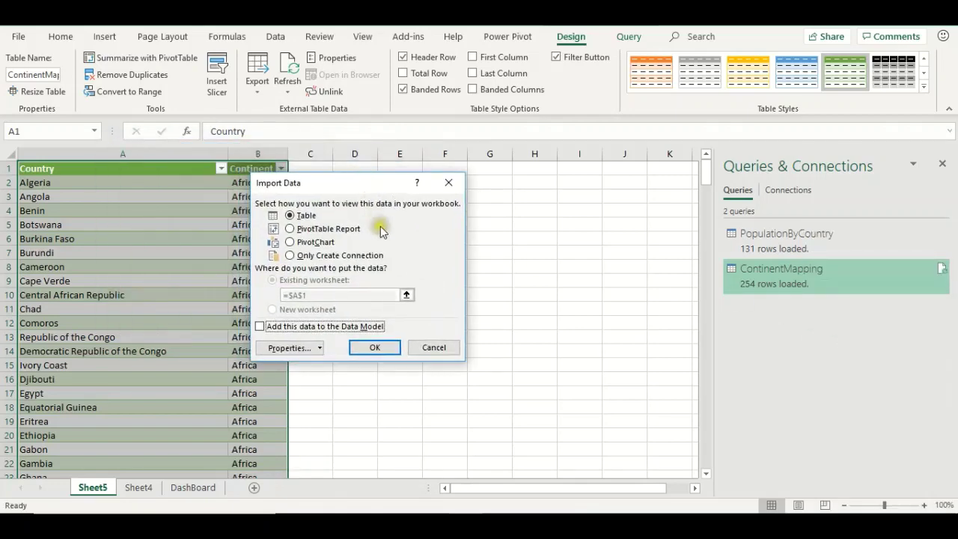
left_click(313, 256)
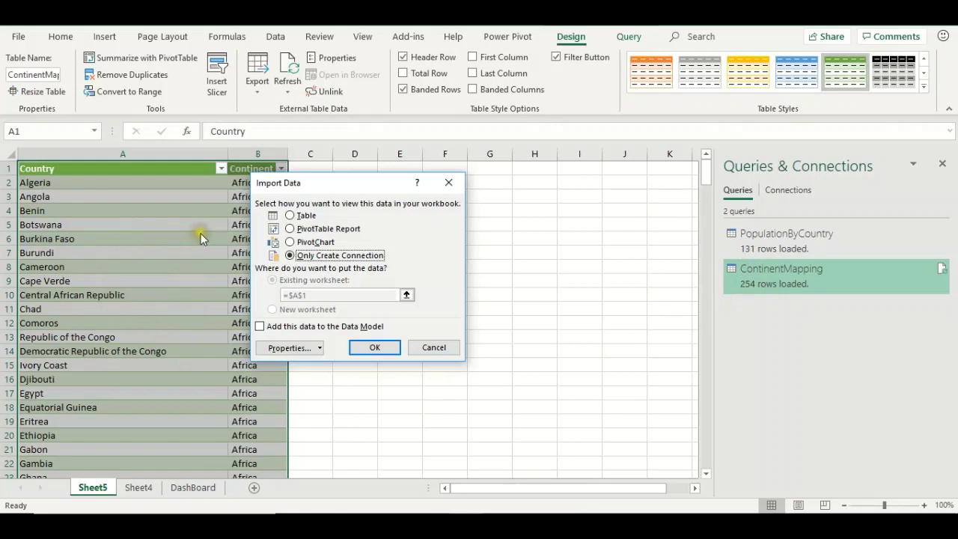
left_click(372, 348)
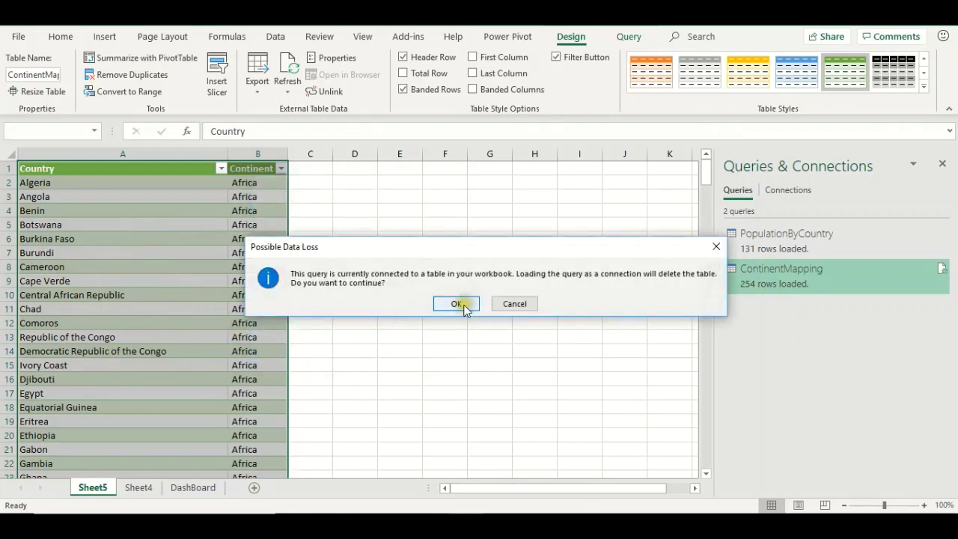
left_click(464, 303)
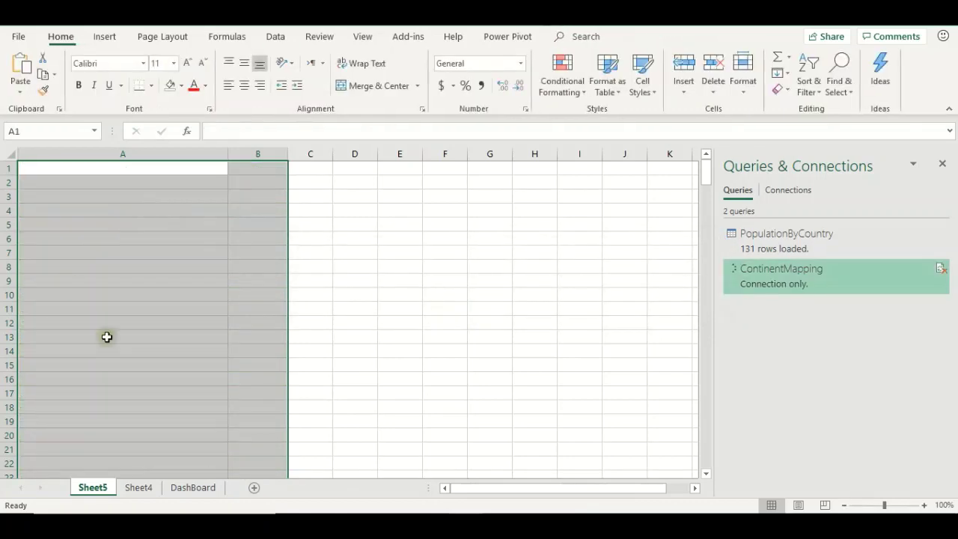
Delete the emptied Sheet5 from the workbook.
left_click(87, 322)
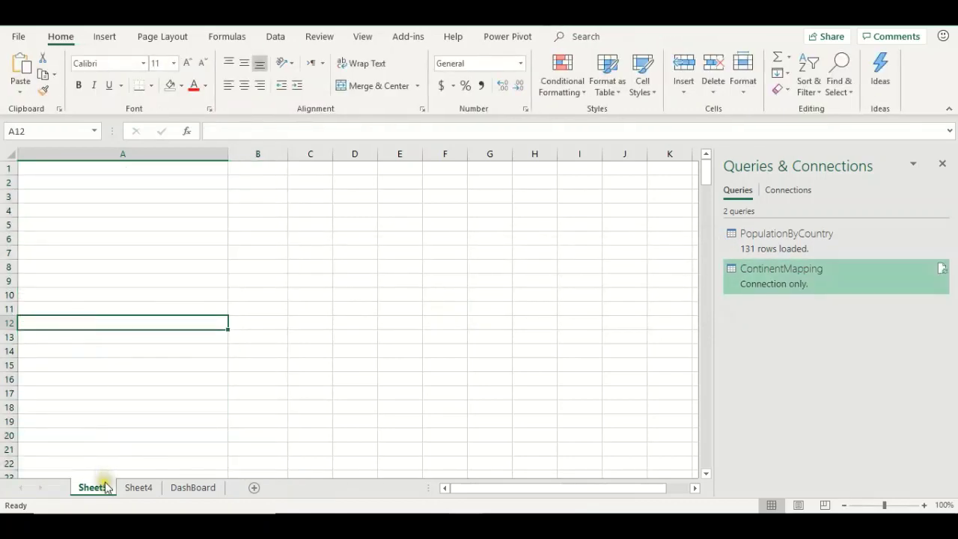
right_click(101, 486)
left_click(142, 334)
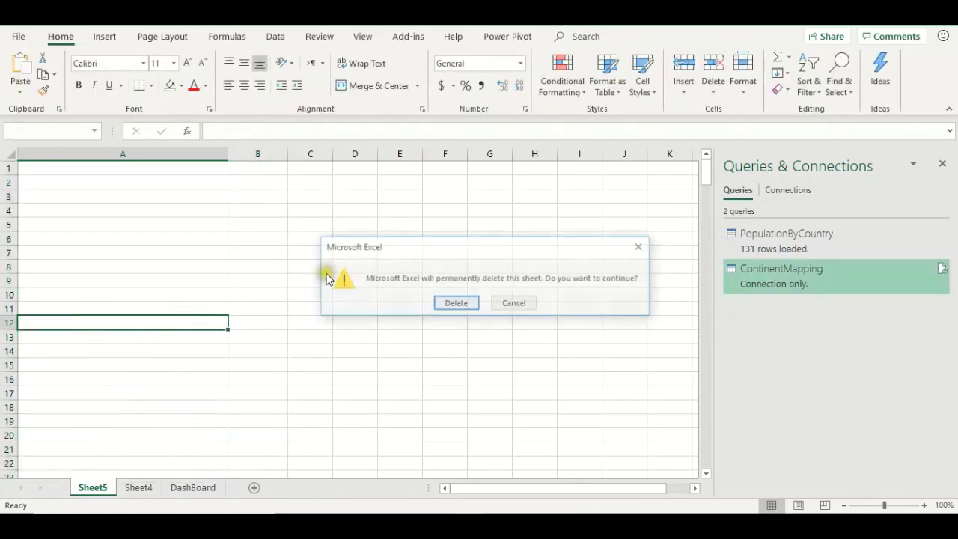
left_click(443, 303)
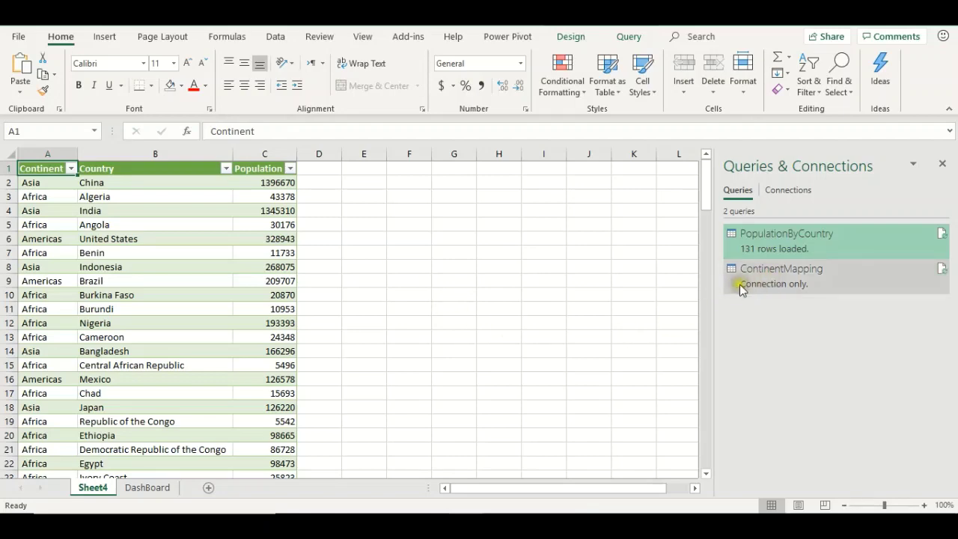
mouse_move(778, 284)
mouse_move(772, 242)
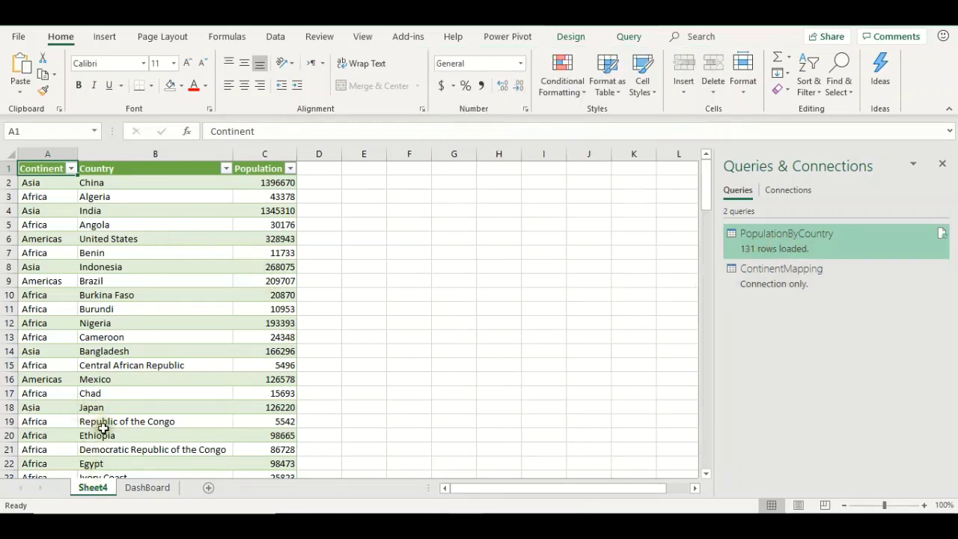
double_click(91, 487)
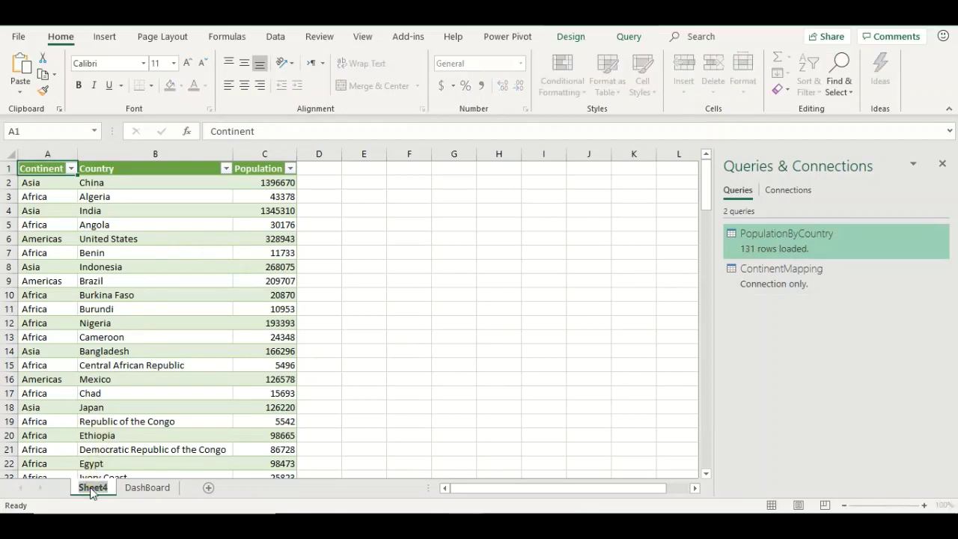
type("Co")
key("BackSpace")
key("BackSpace")
key("Escape")
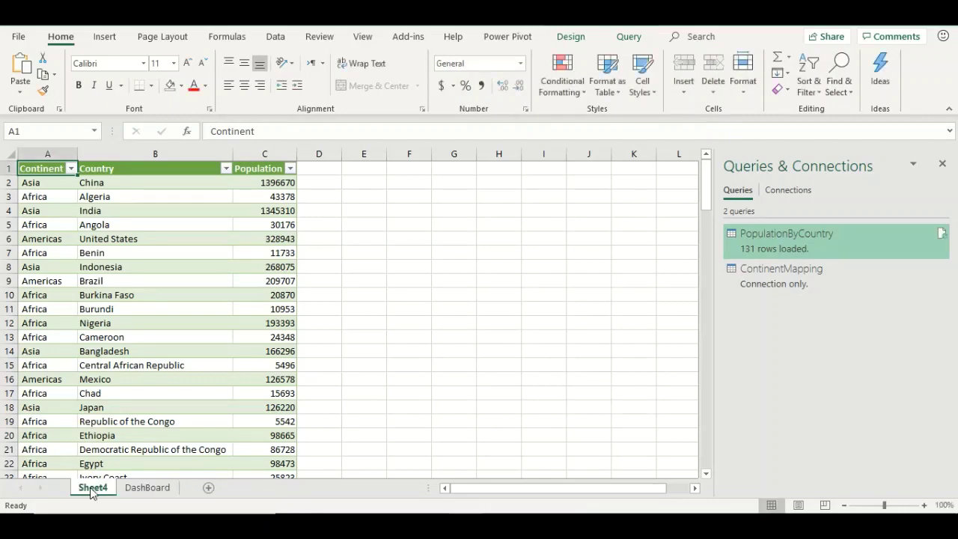
Copy the population table's name and rename Sheet4 as PopulationByCountry.
left_click(149, 242)
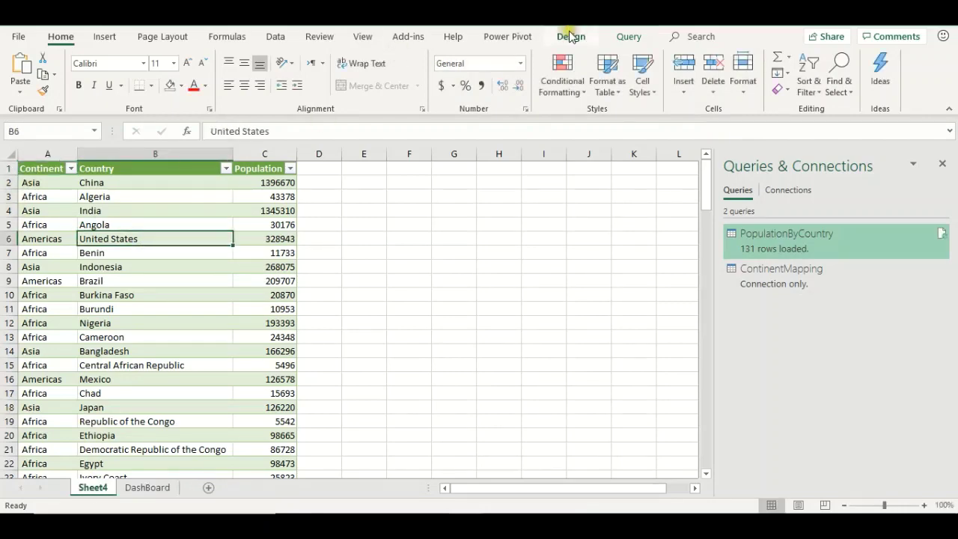
left_click(570, 37)
left_click(50, 74)
key("ctrl+c")
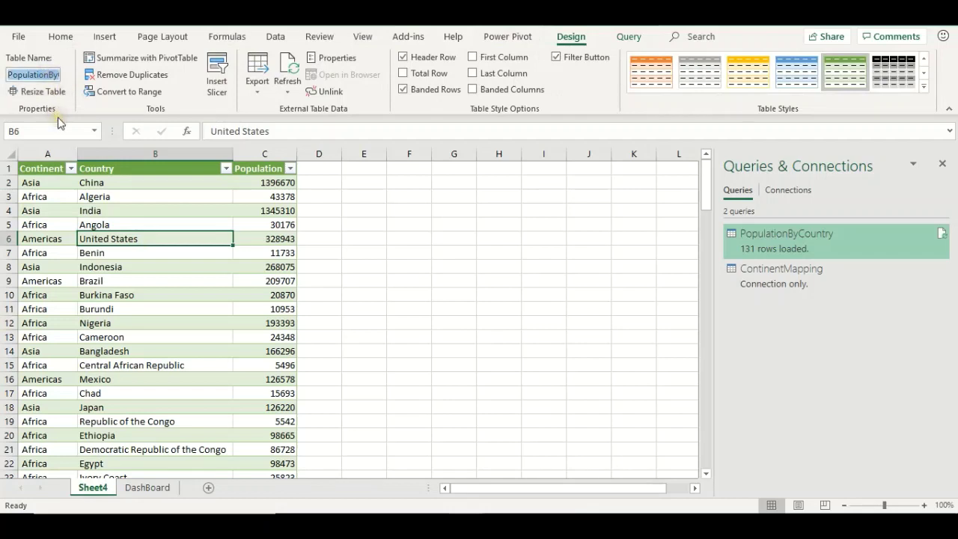
double_click(93, 487)
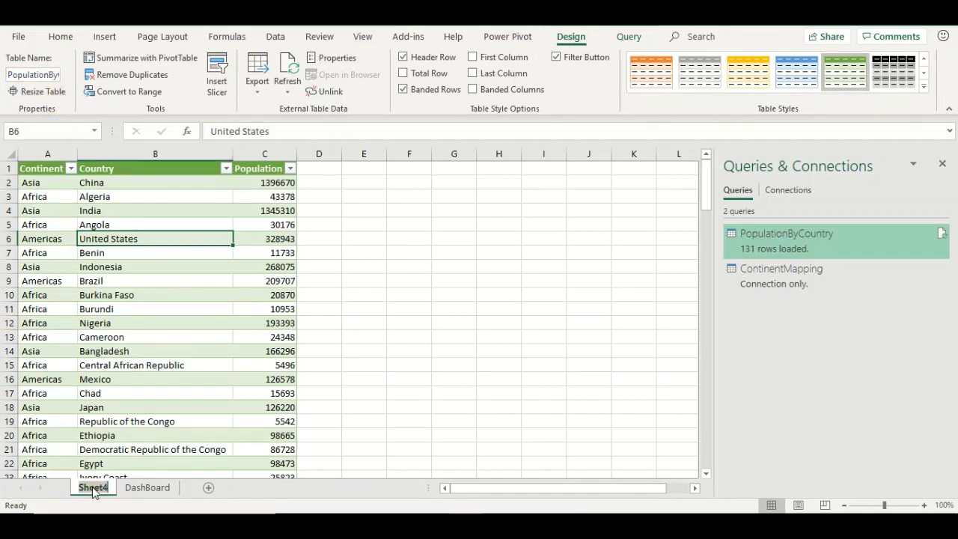
key("ctrl+v")
key("Return")
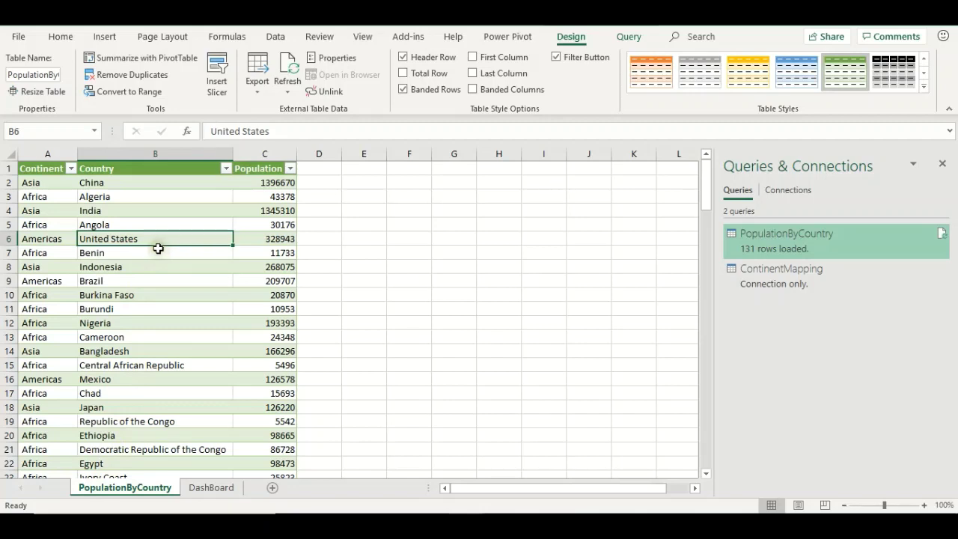
Sort the table by the Population column from largest to smallest.
left_click(268, 182)
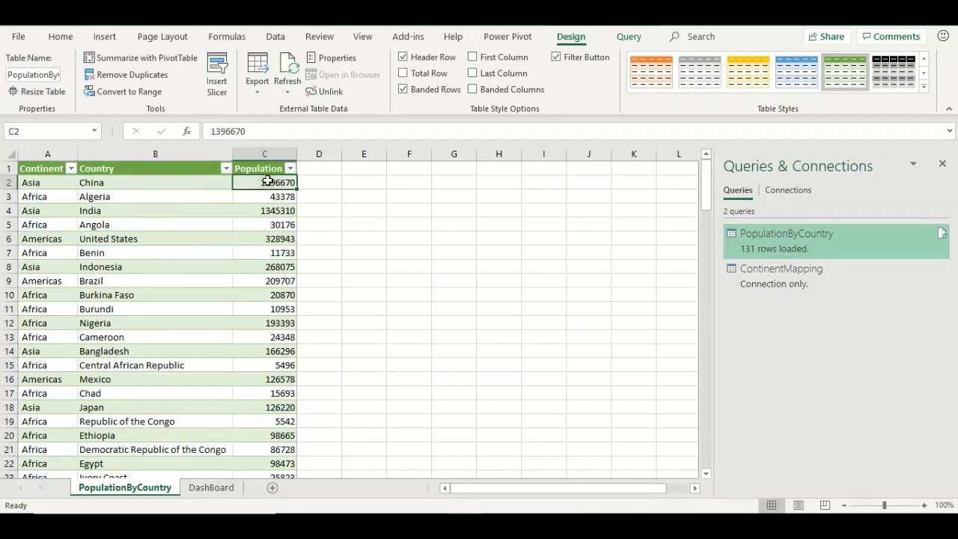
left_click(291, 168)
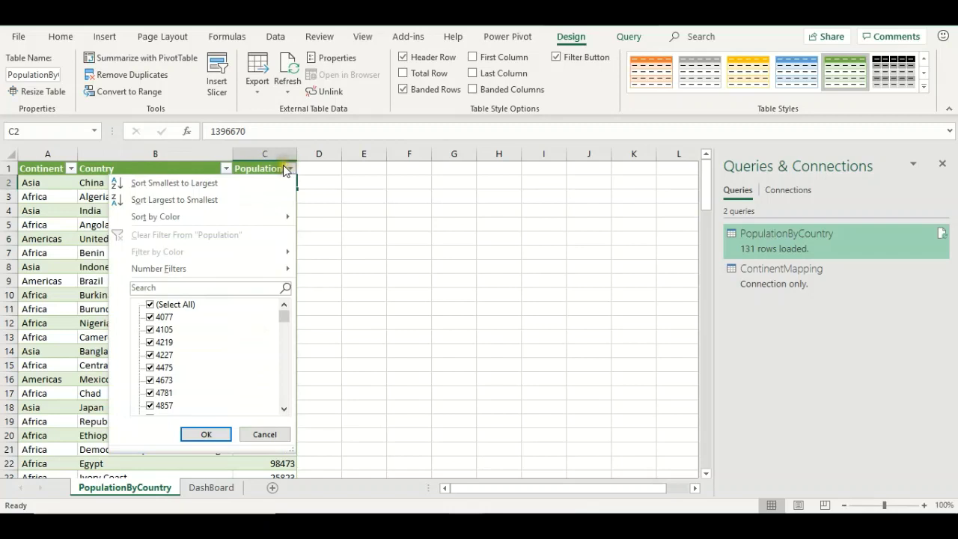
left_click(192, 204)
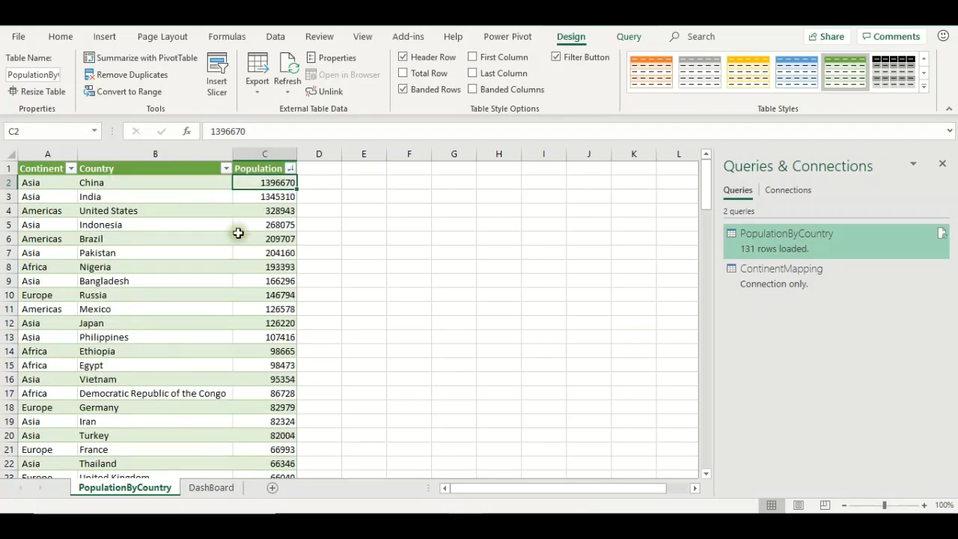
Examine the sorted table from the most populous country down to the last row, and return to the header.
left_click(118, 185)
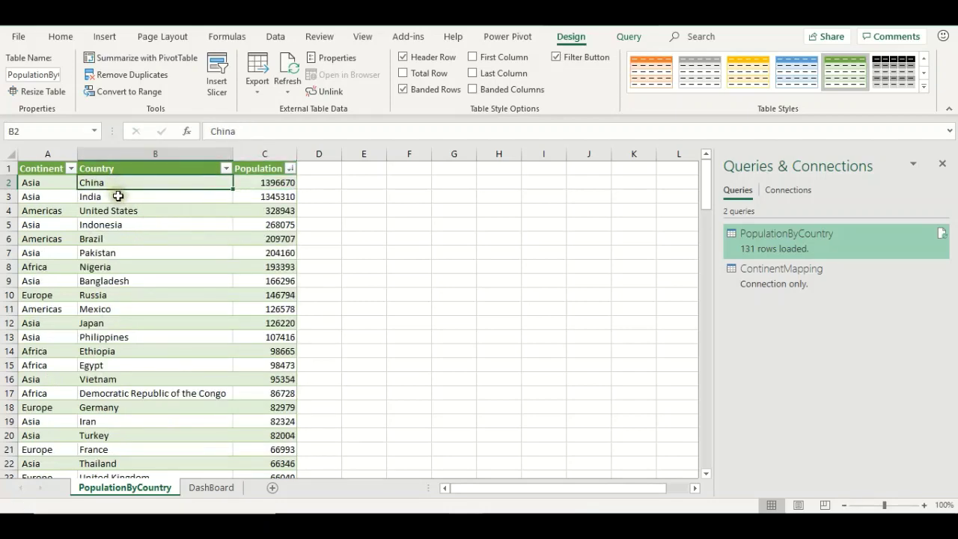
key("ctrl+Down")
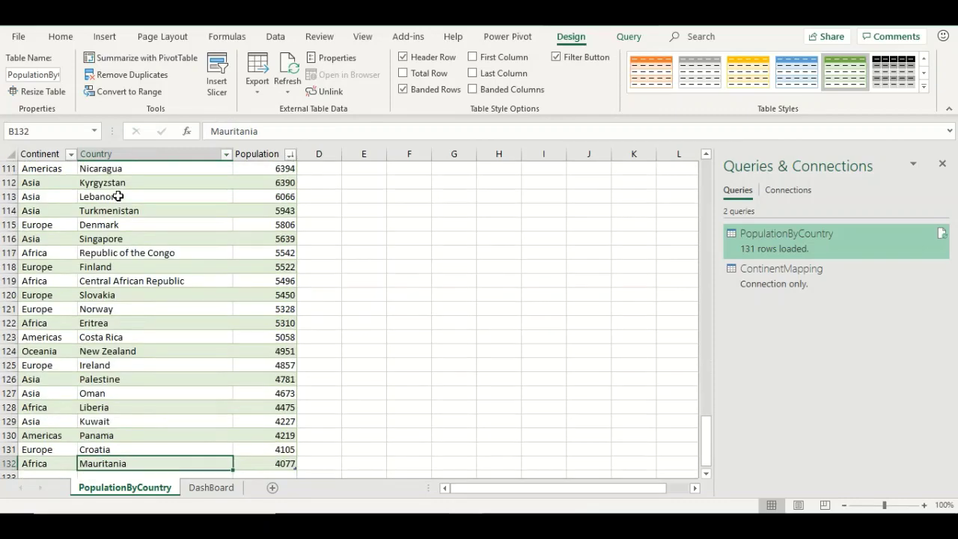
key("Up")
key("Down")
key("Right")
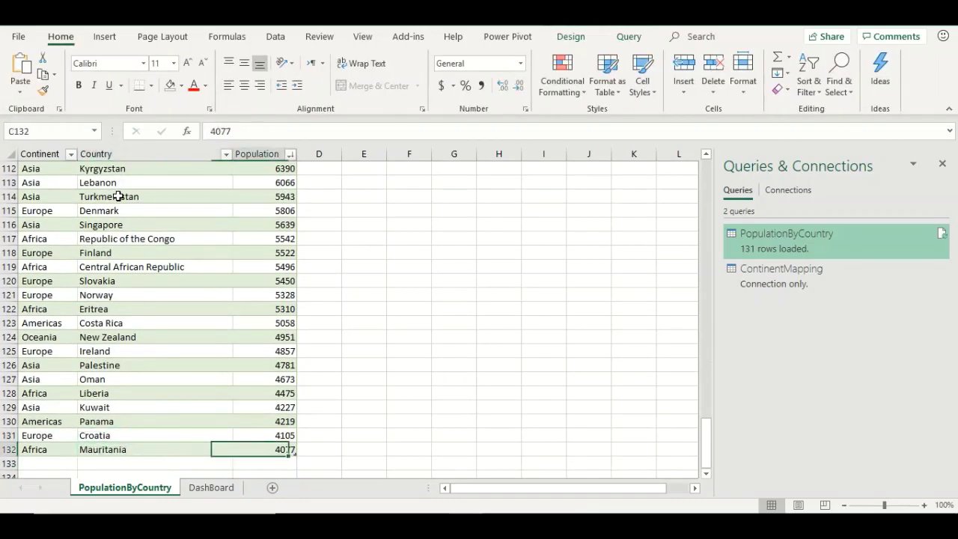
key("Right")
key("Left")
key("ctrl+Up")
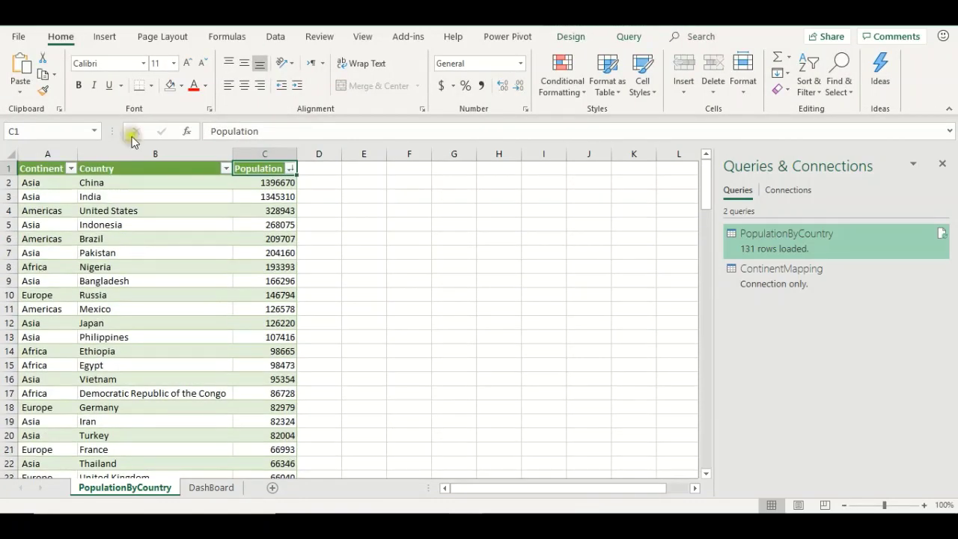
Format the Population column with thousands separators and no decimal places.
left_click(254, 150)
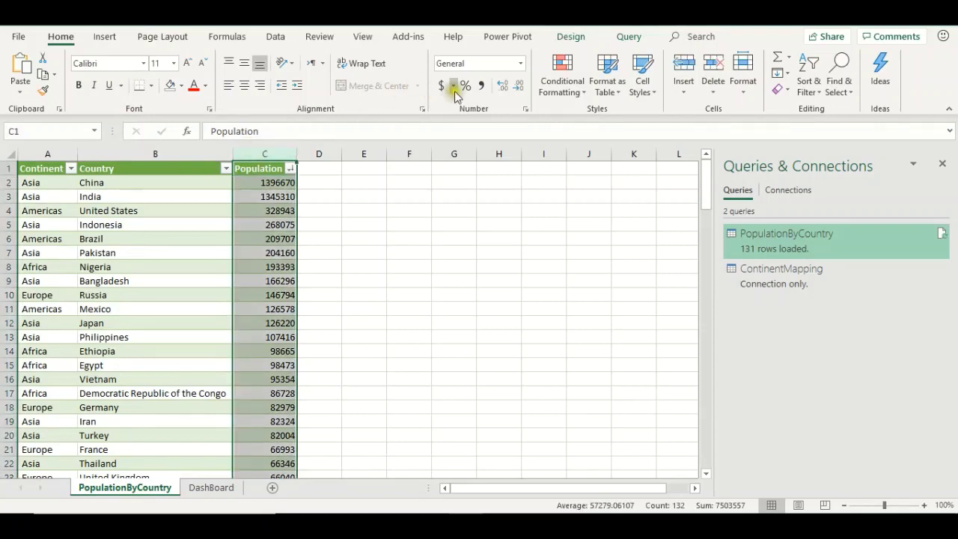
left_click(483, 85)
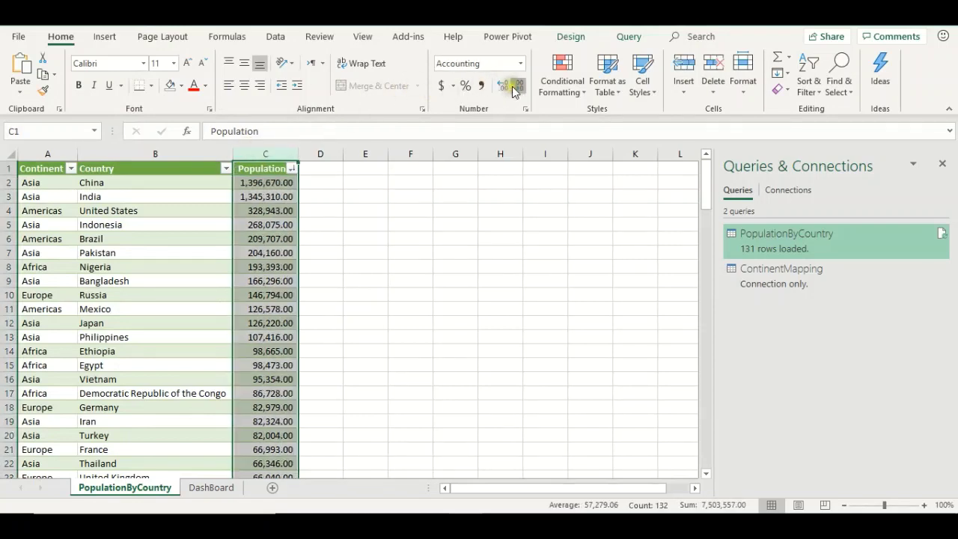
left_click(518, 85)
left_click(518, 86)
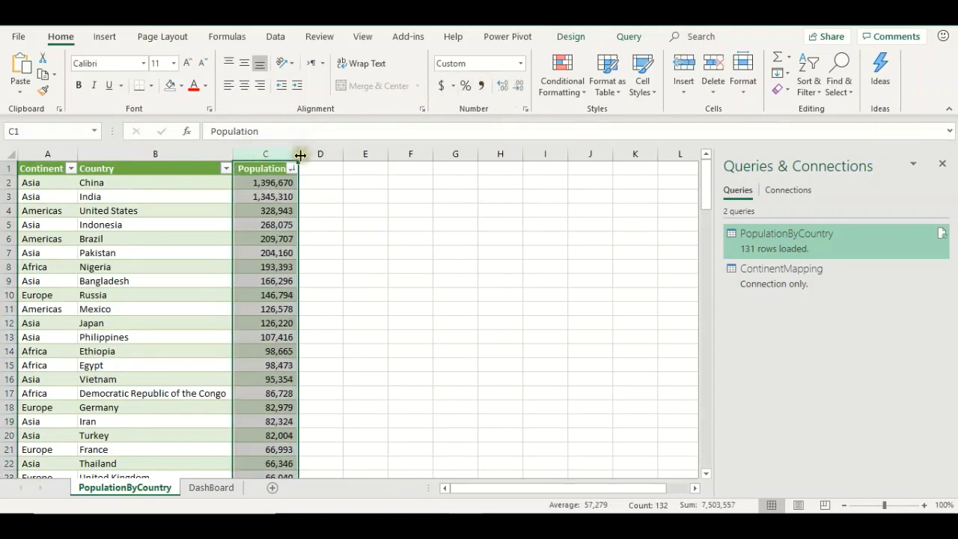
left_click(283, 186)
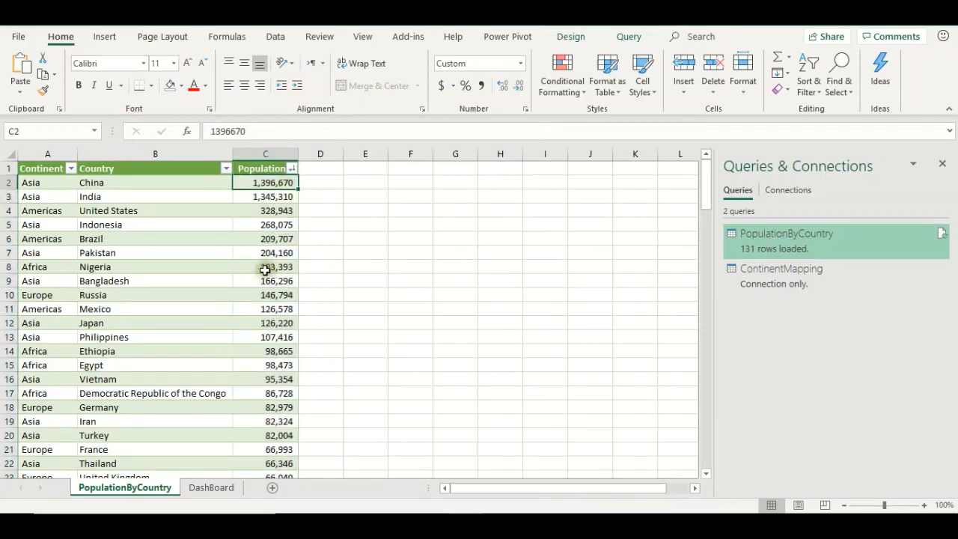
Insert a 2-D clustered bar chart from the Country and Population columns, B1:C132, and place it beside the table.
left_click(150, 171)
left_click(229, 362)
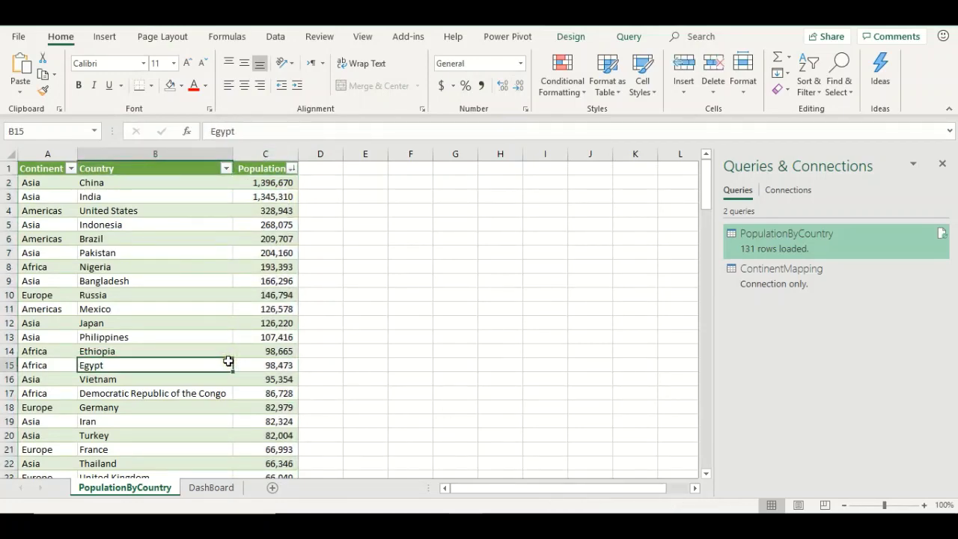
key("Down")
key("ctrl+Down")
key("Right")
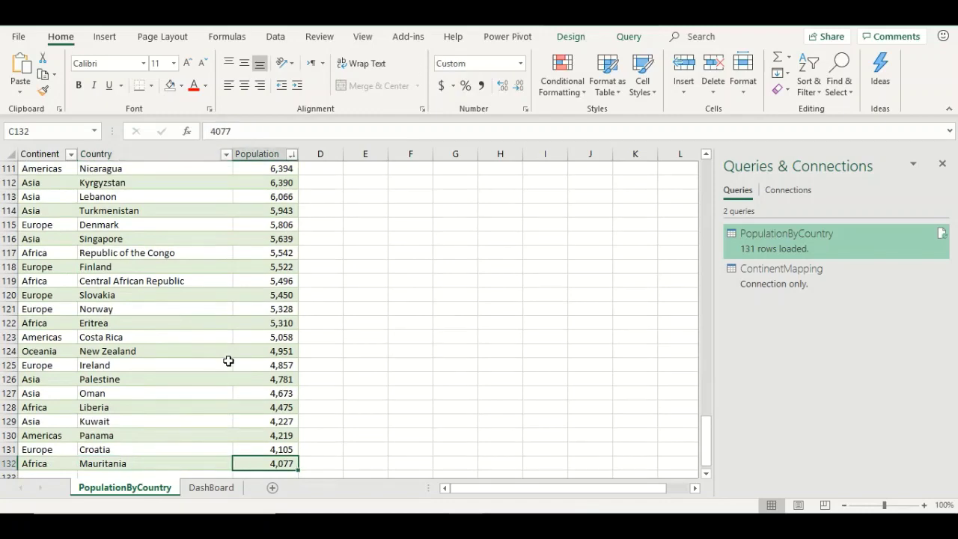
key("shift+Home")
key("ctrl+shift+Up")
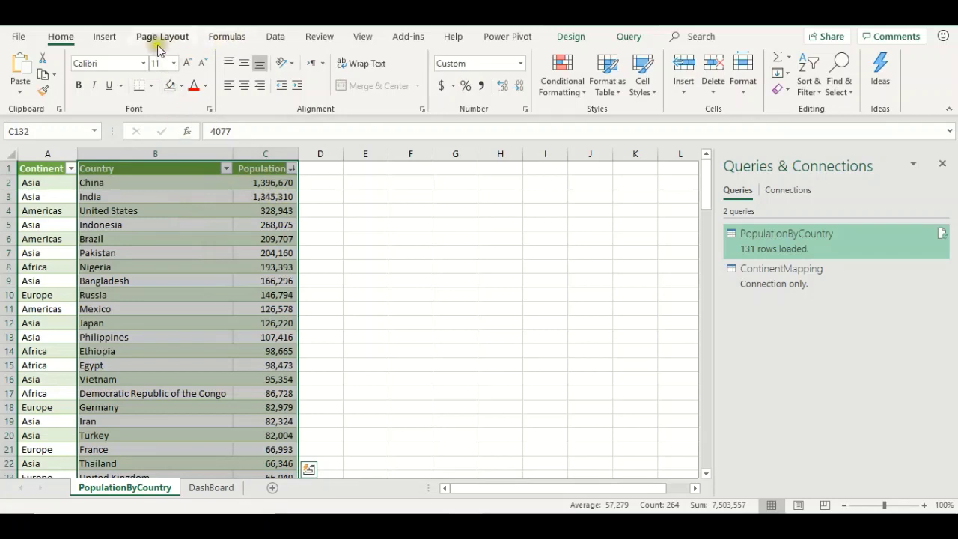
left_click(106, 37)
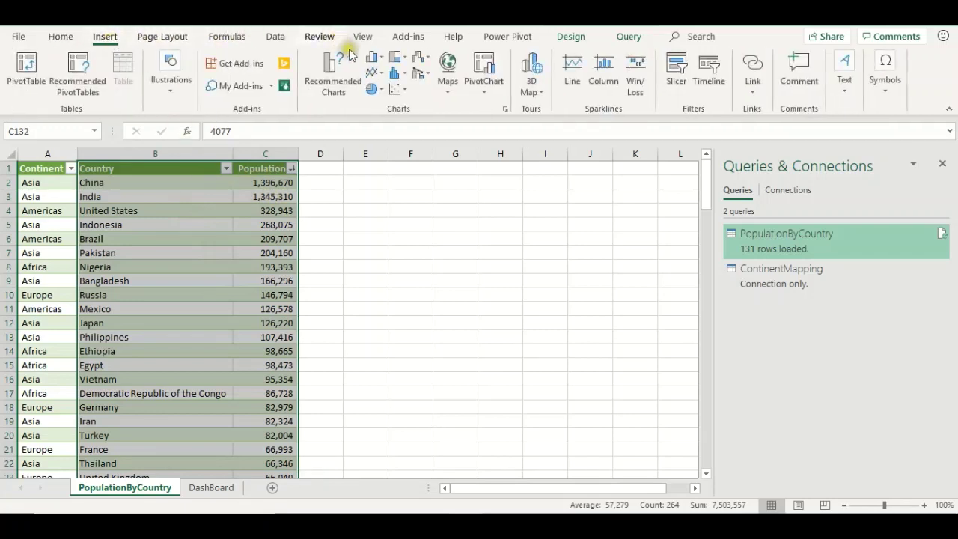
left_click(382, 60)
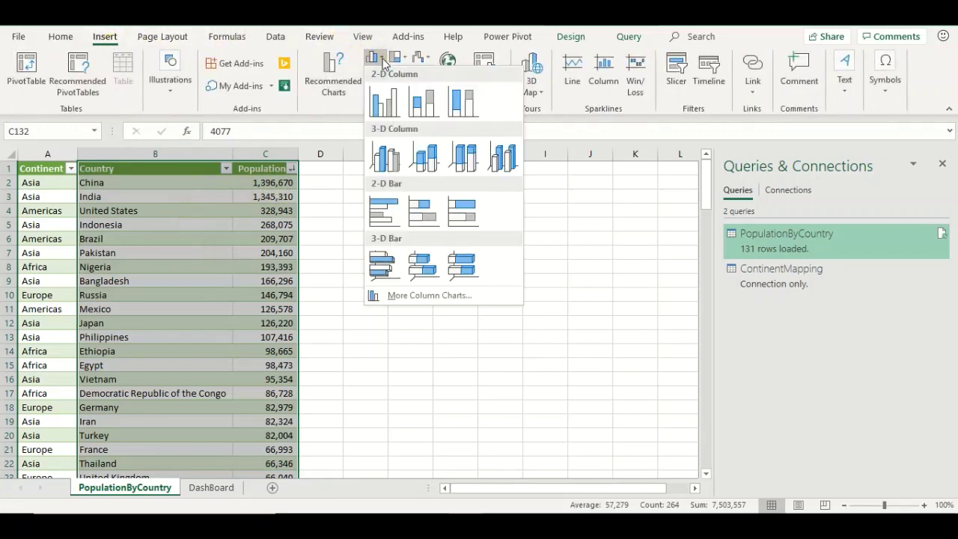
left_click(380, 206)
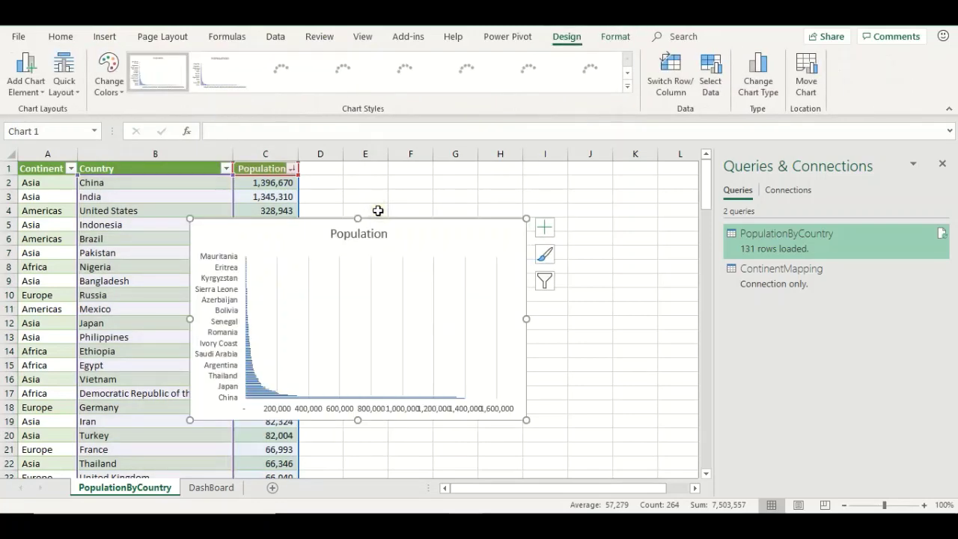
left_click_drag(349, 220, 457, 197)
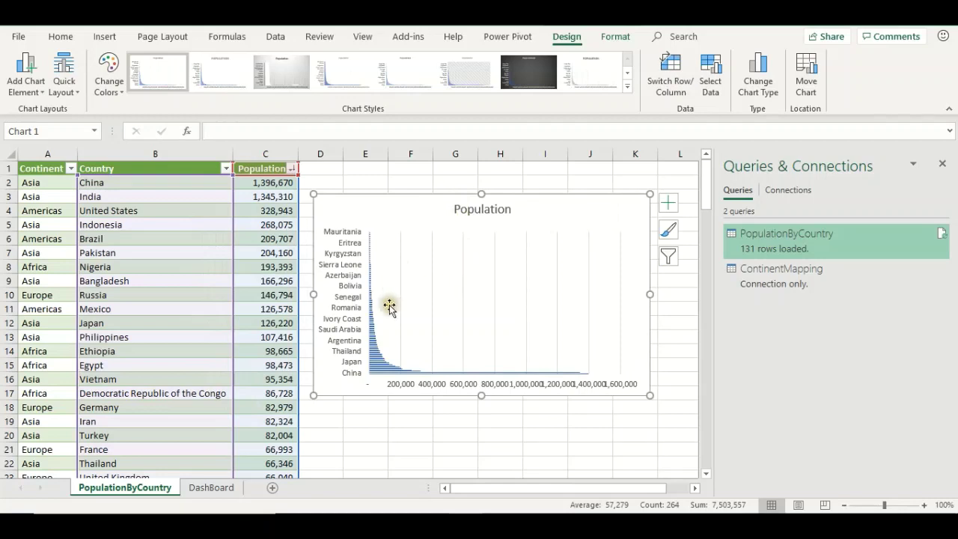
Put the bar chart's vertical category axis in reverse order so China is listed first.
left_click(358, 270)
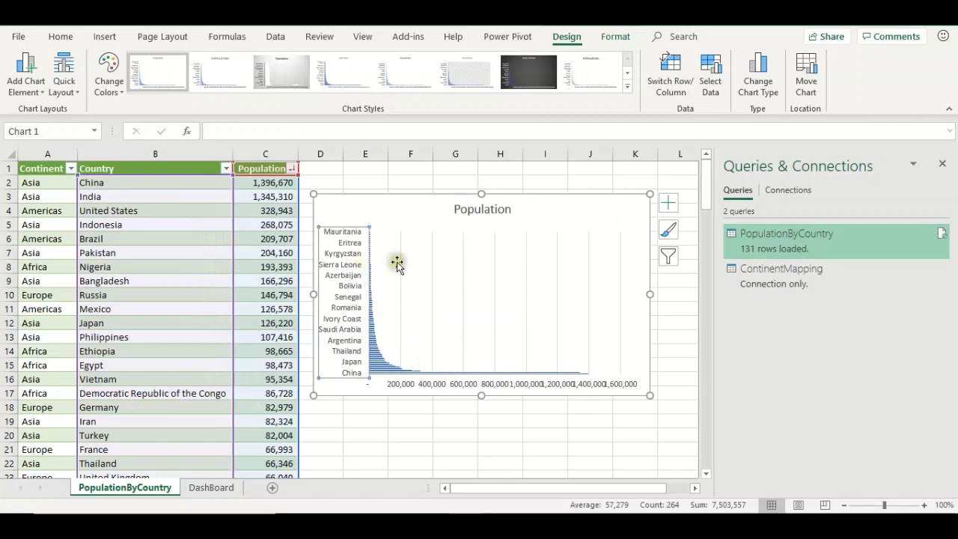
right_click(358, 279)
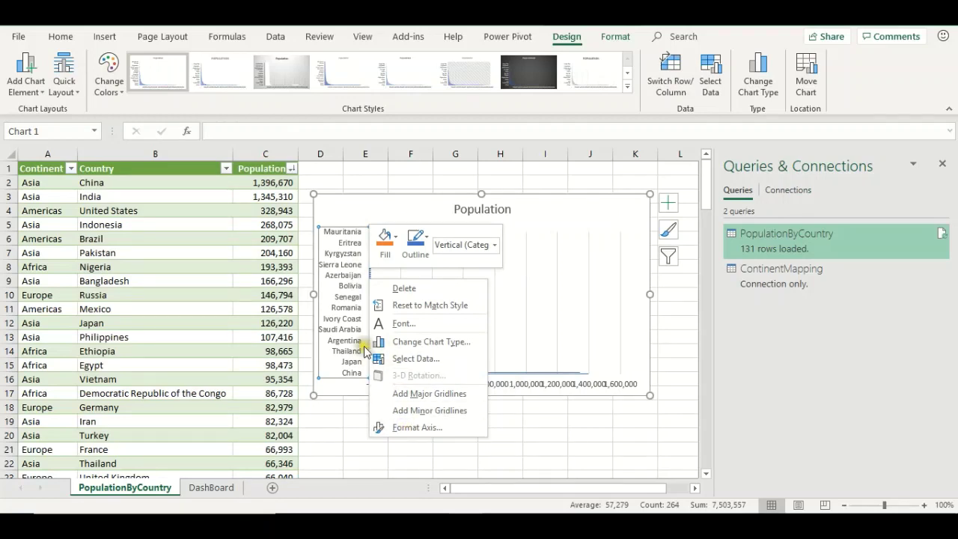
left_click(402, 428)
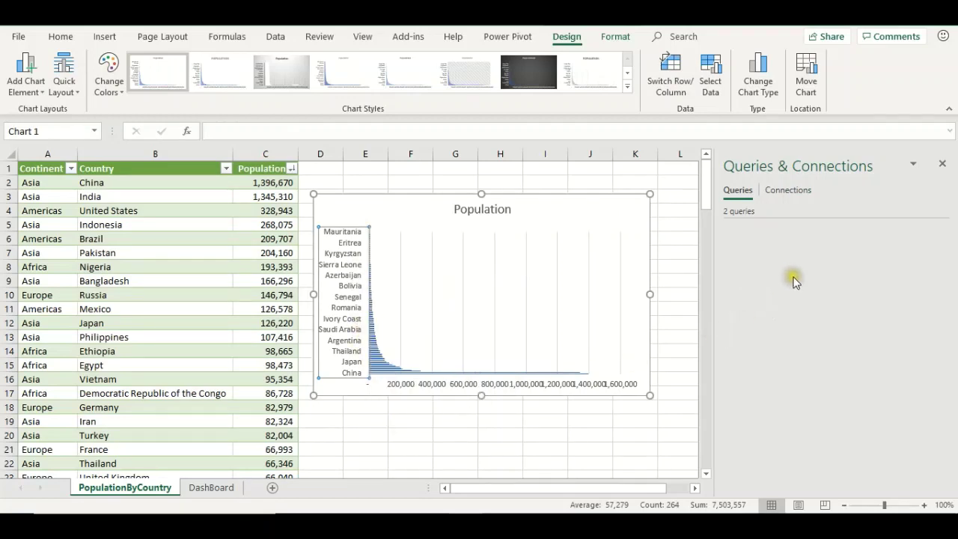
left_click(742, 164)
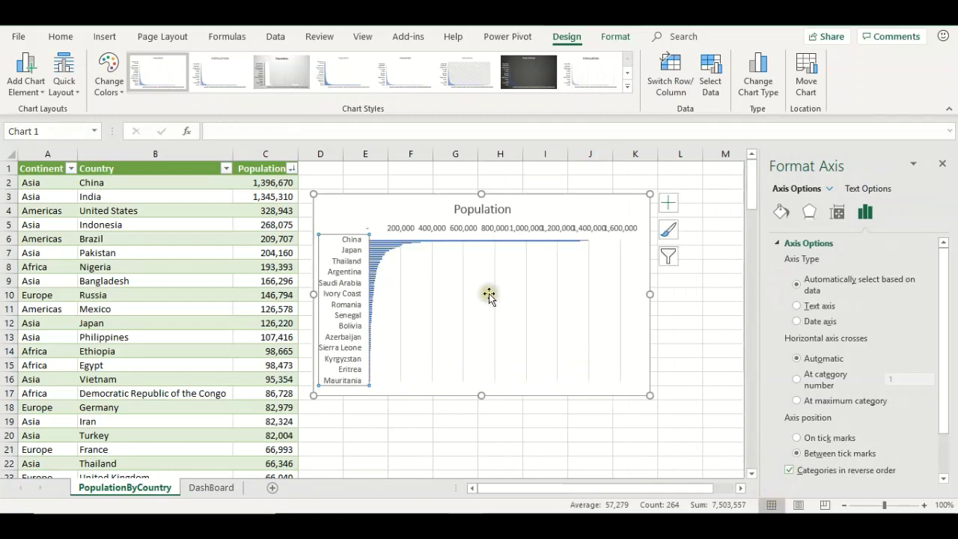
Delete the bar chart's population value axis, its chart title and its vertical gridlines.
left_click(423, 232)
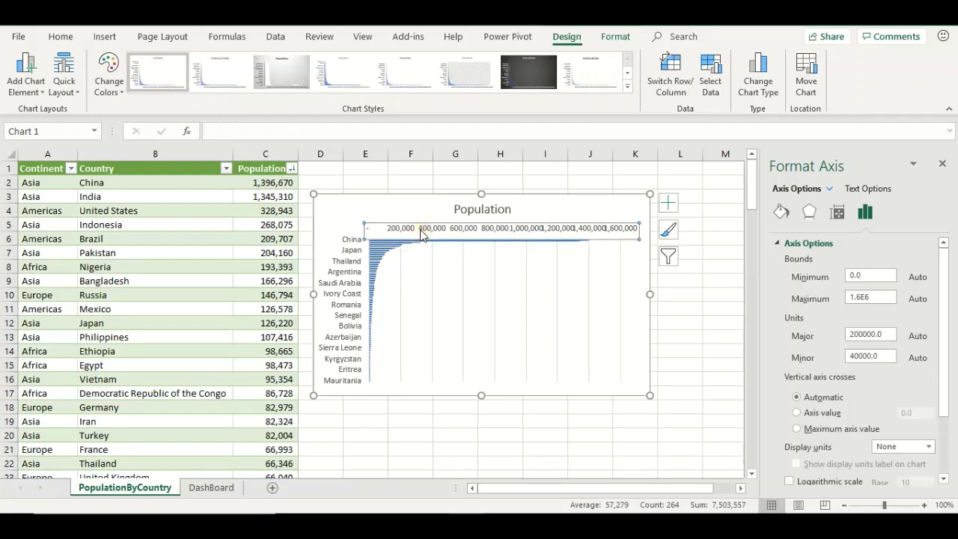
key("Delete")
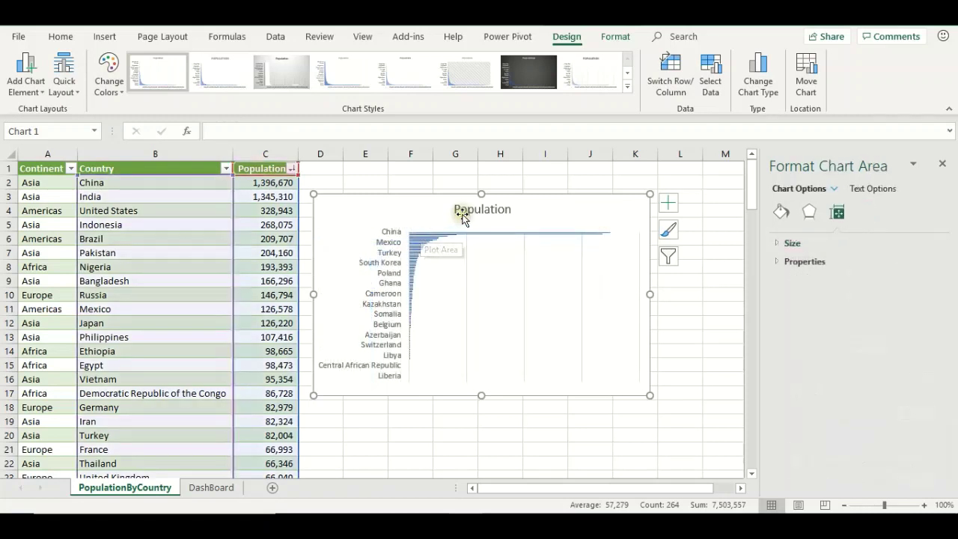
left_click(463, 212)
key("Delete")
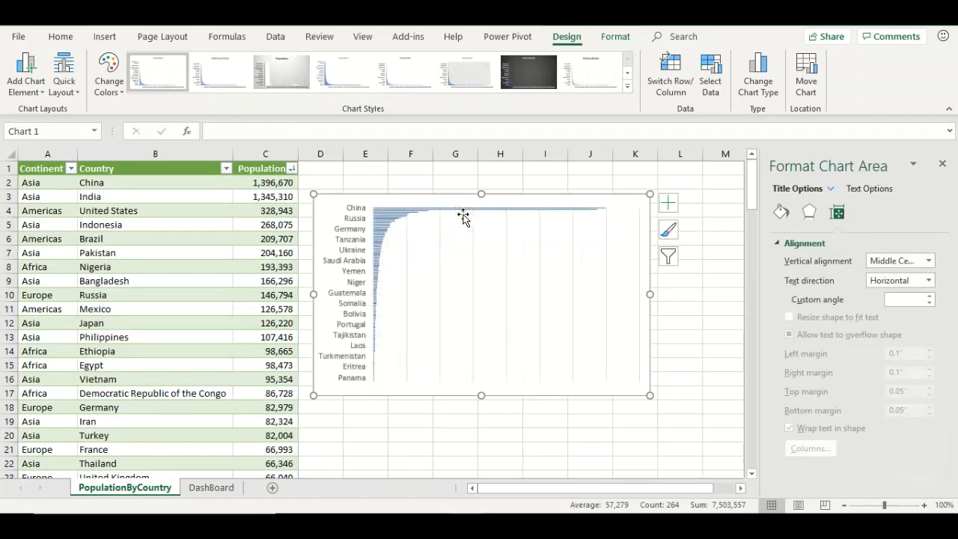
left_click(574, 262)
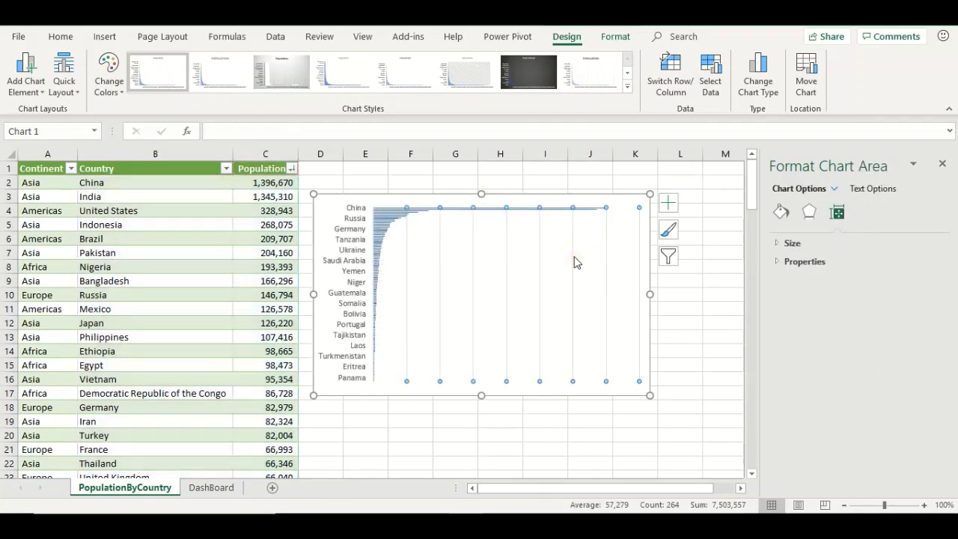
key("Delete")
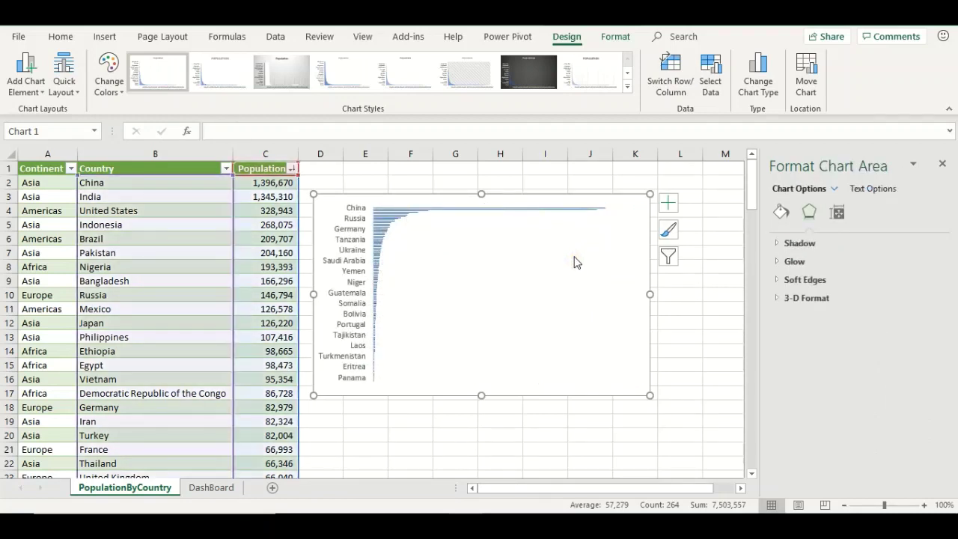
Stretch the bar chart downward to make it much taller, and narrow it so it starts at column E.
scroll(487, 449, "down", 1)
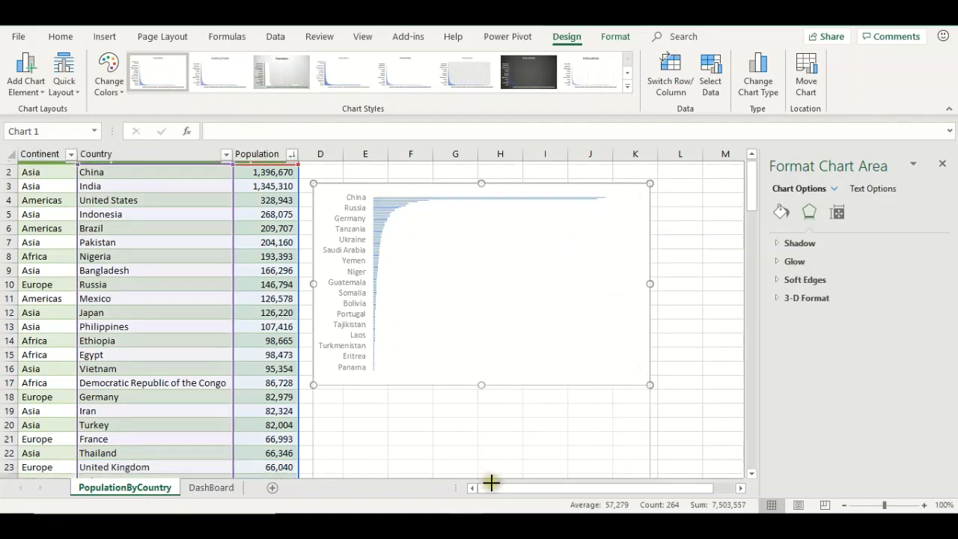
left_click_drag(499, 487, 500, 487)
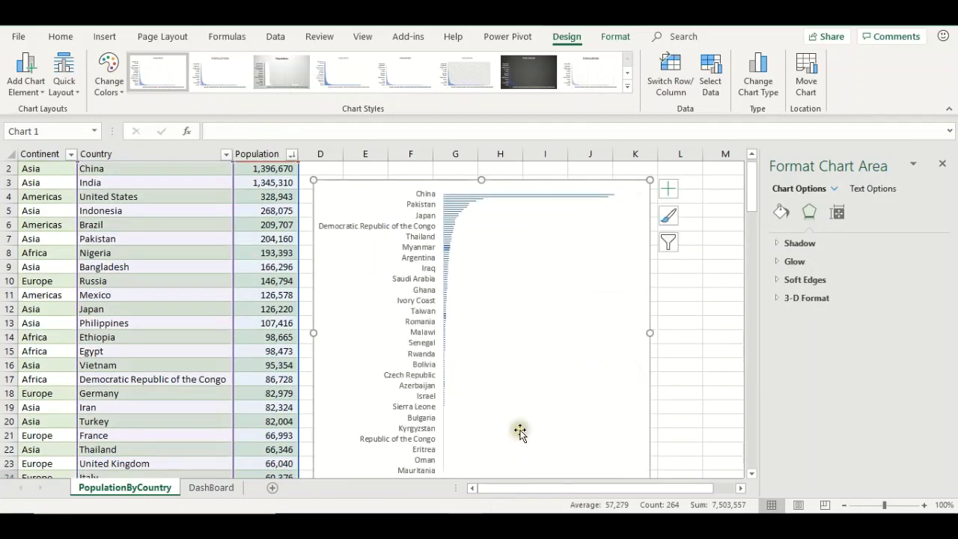
scroll(519, 423, "down", 3)
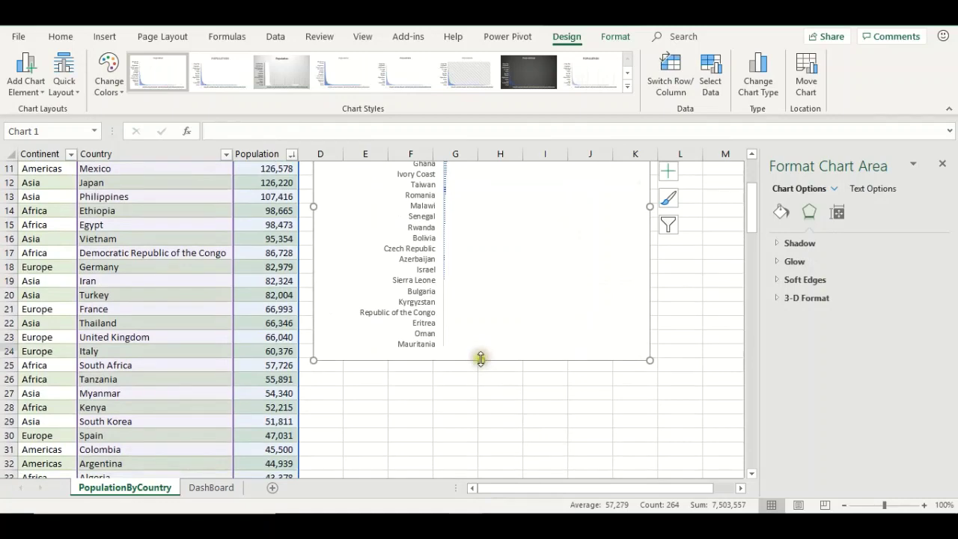
left_click_drag(481, 359, 488, 435)
scroll(650, 337, "up", 2)
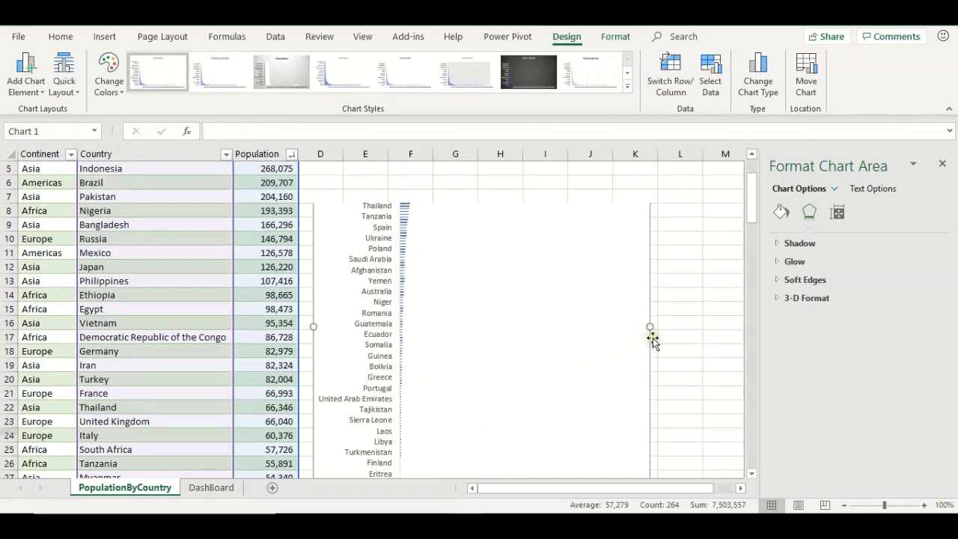
scroll(652, 338, "up", 2)
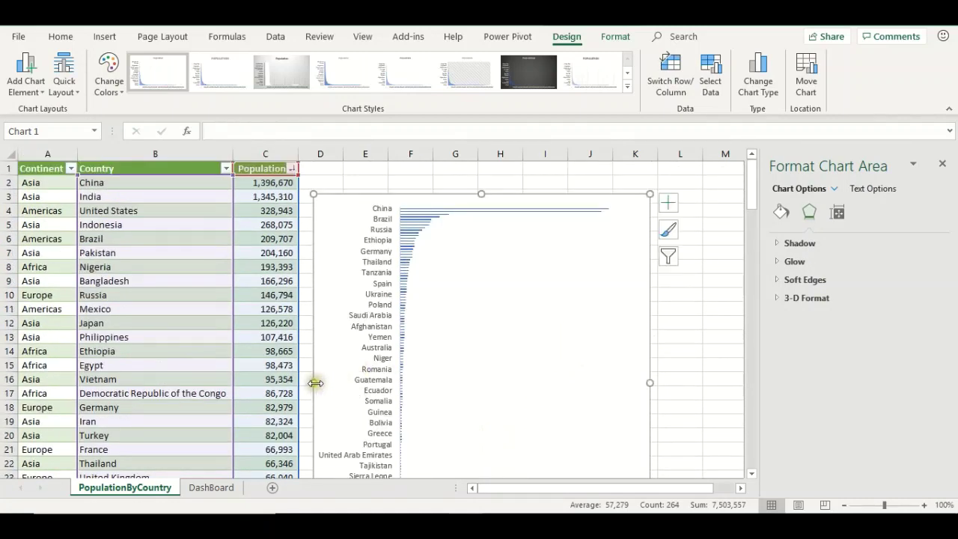
left_click_drag(316, 383, 360, 381)
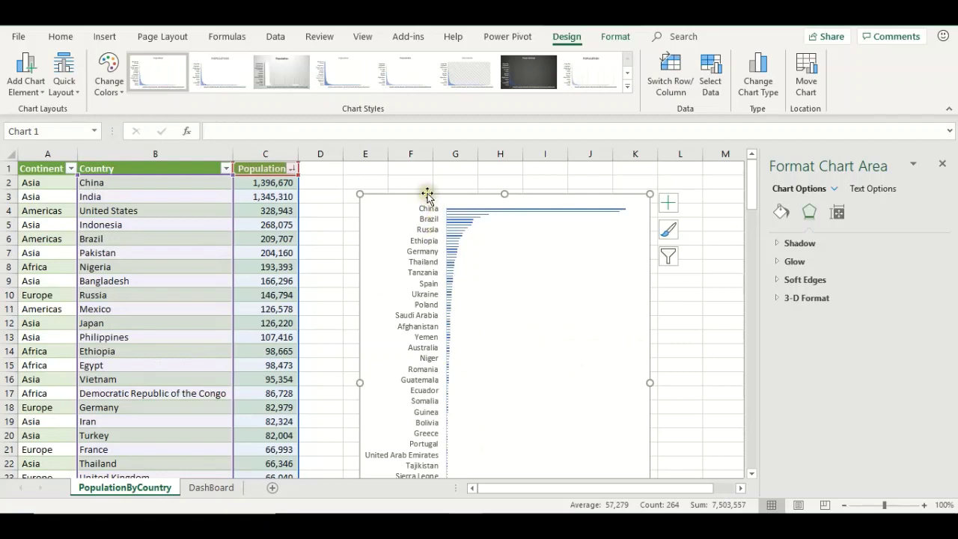
Move the bar chart from the PopulationByCountry sheet to cell L3 of the DashBoard sheet.
mouse_move(454, 306)
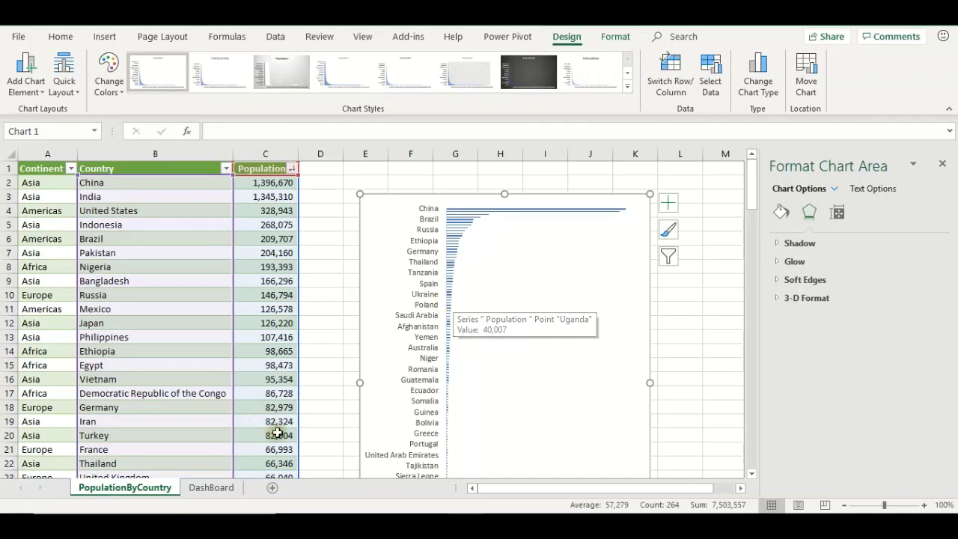
key("ctrl+x")
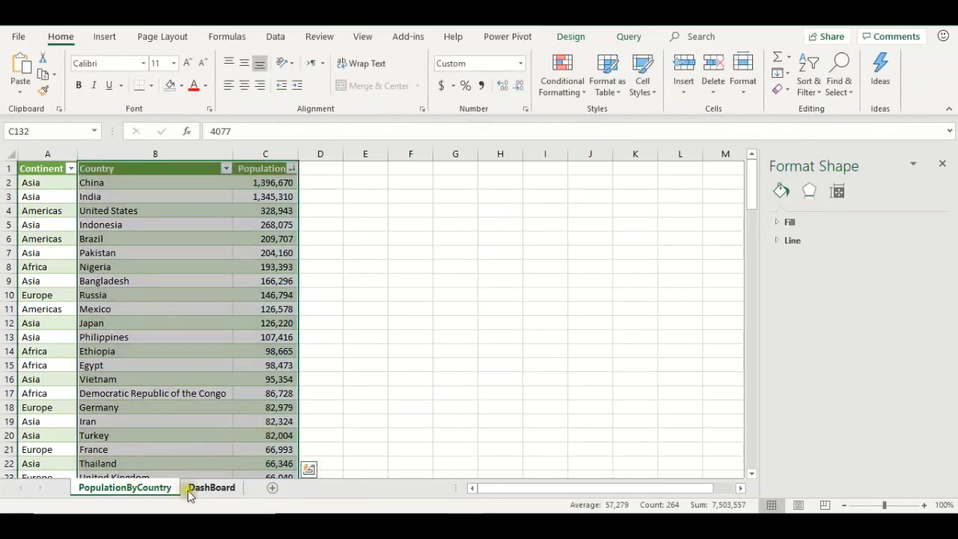
left_click(203, 487)
left_click(362, 199)
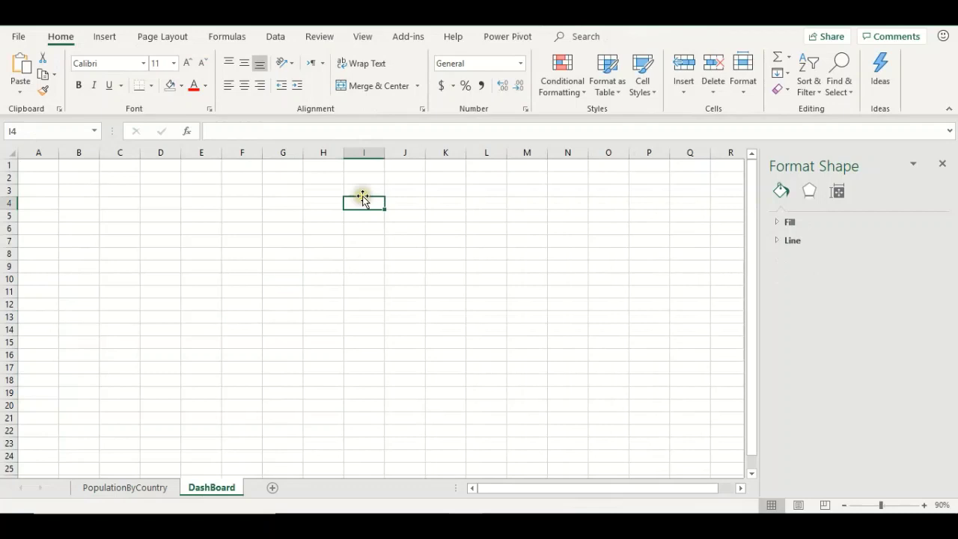
left_click(488, 194)
key("ctrl+v")
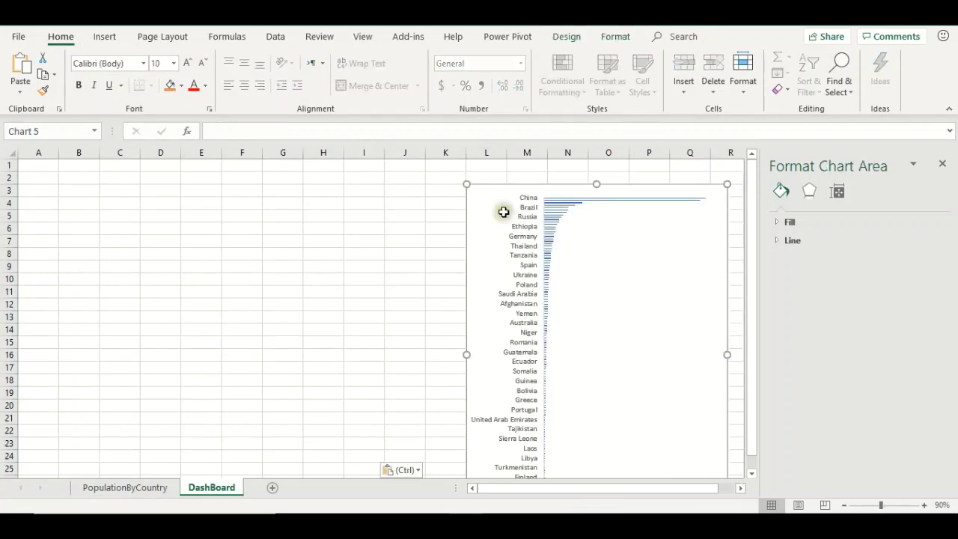
Insert a filled map chart from the Country and Population columns on the PopulationByCountry sheet and enlarge it slightly.
left_click(170, 487)
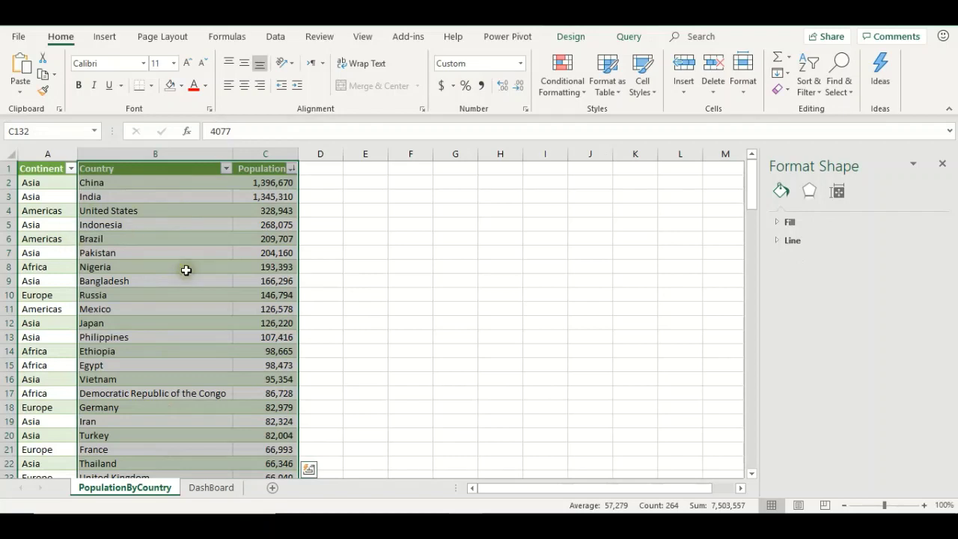
left_click(107, 38)
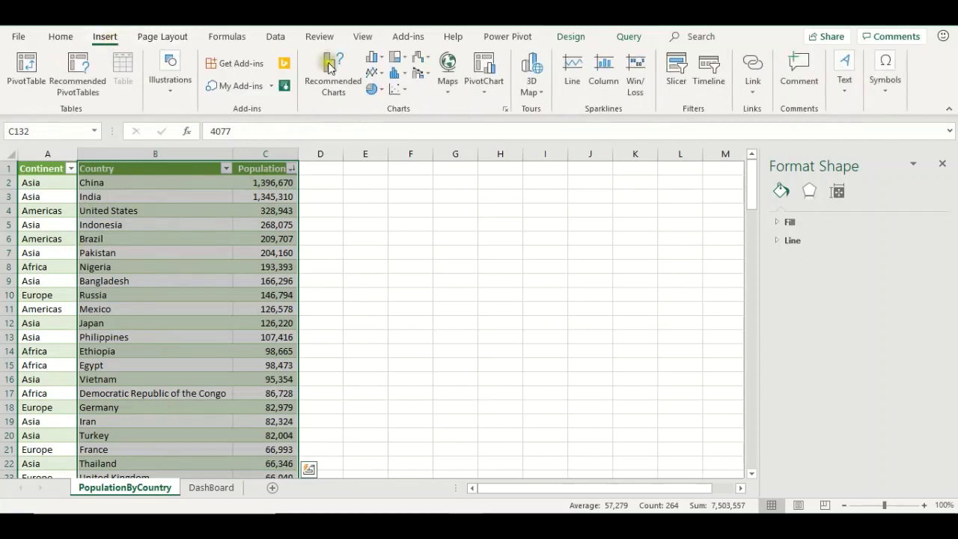
left_click(448, 69)
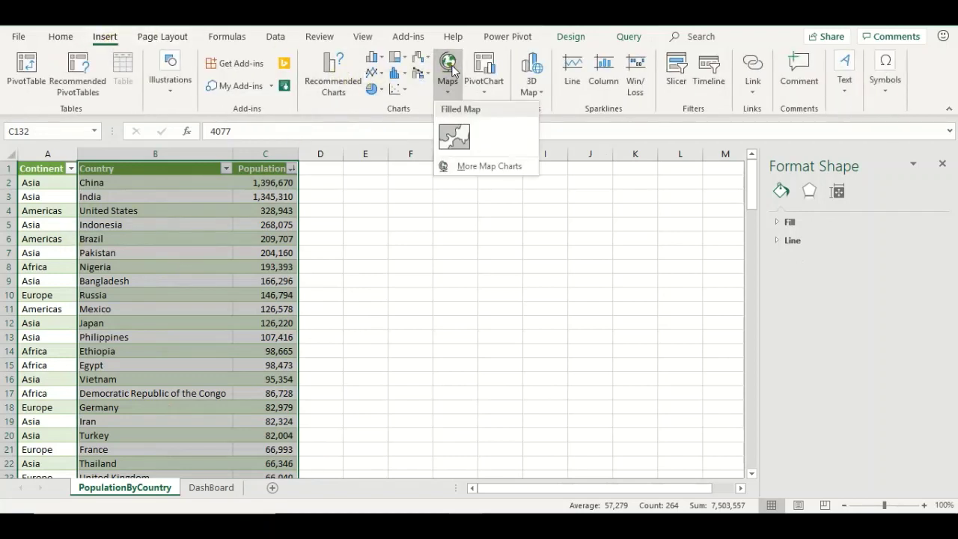
left_click(463, 133)
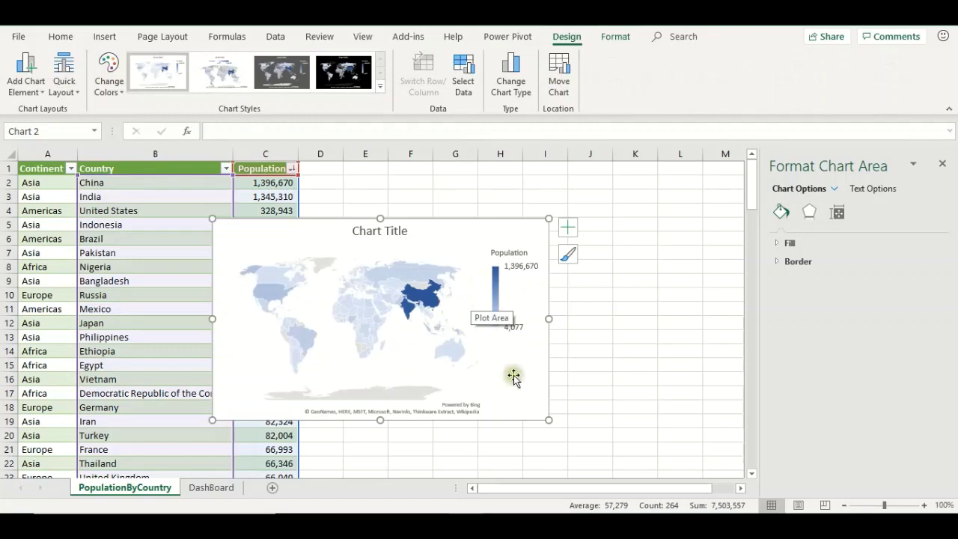
left_click_drag(549, 421, 565, 438)
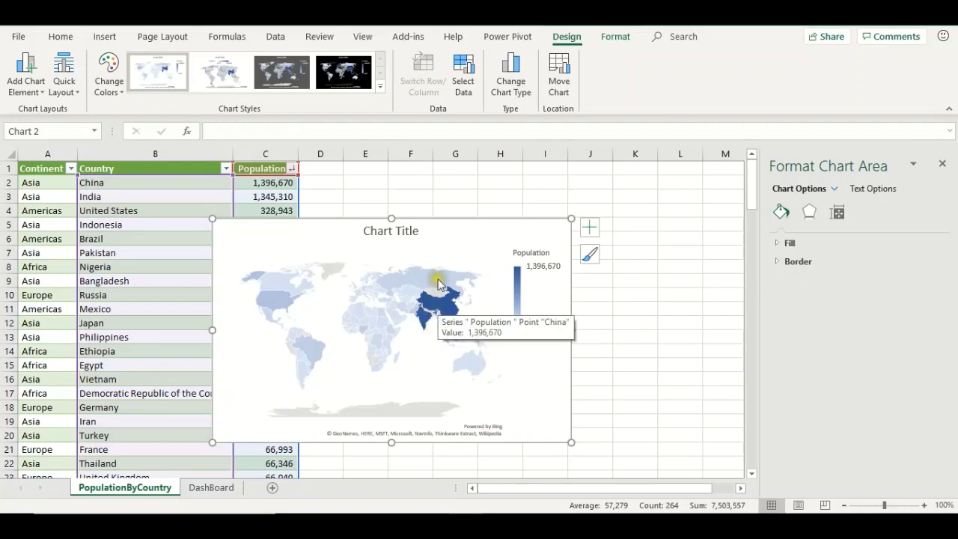
Set the map chart's legend position to Left.
left_click(533, 285)
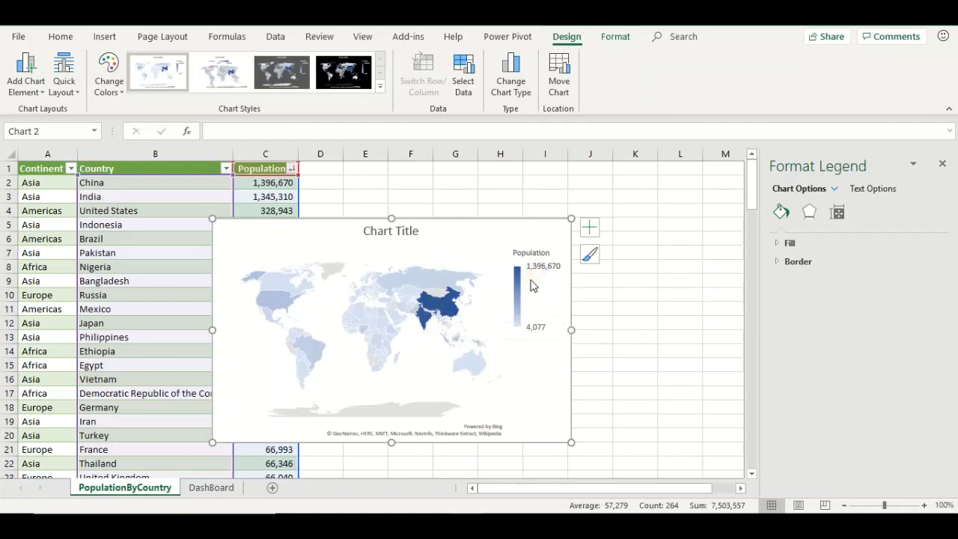
right_click(530, 283)
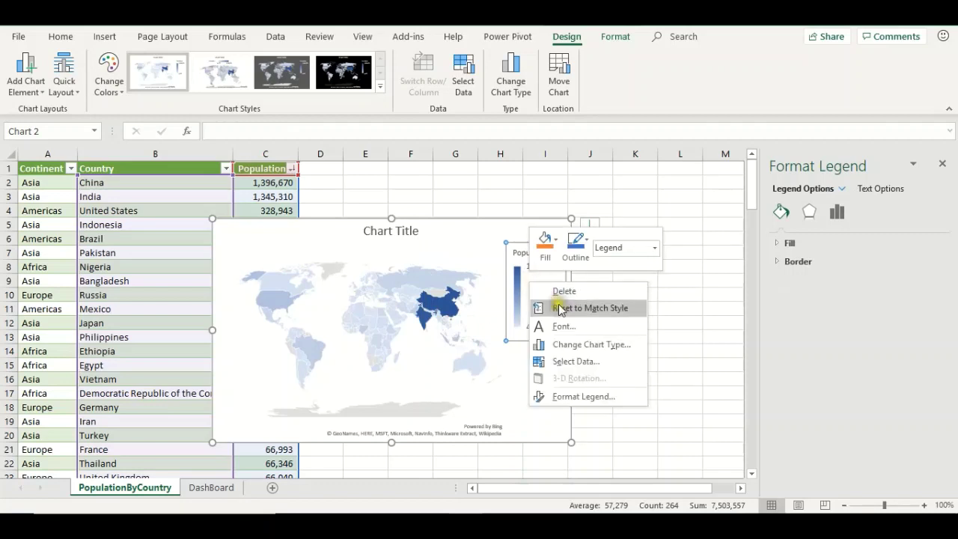
left_click(583, 396)
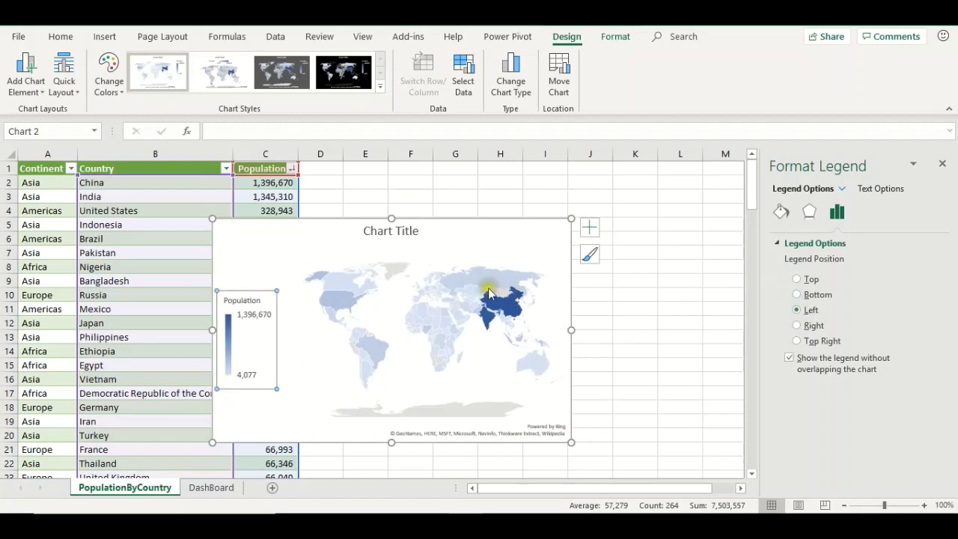
Change the map series' projection to Mercator.
left_click(420, 286)
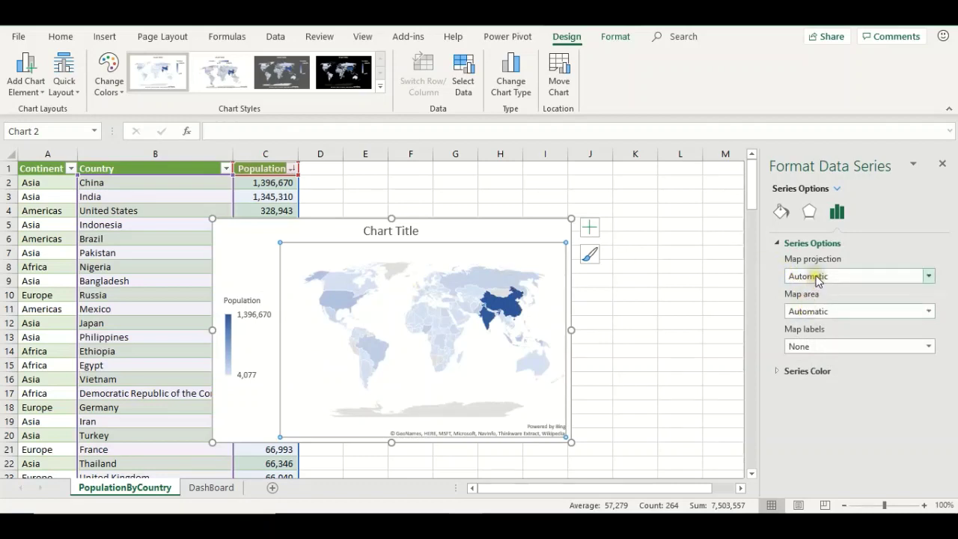
left_click(815, 277)
left_click(812, 304)
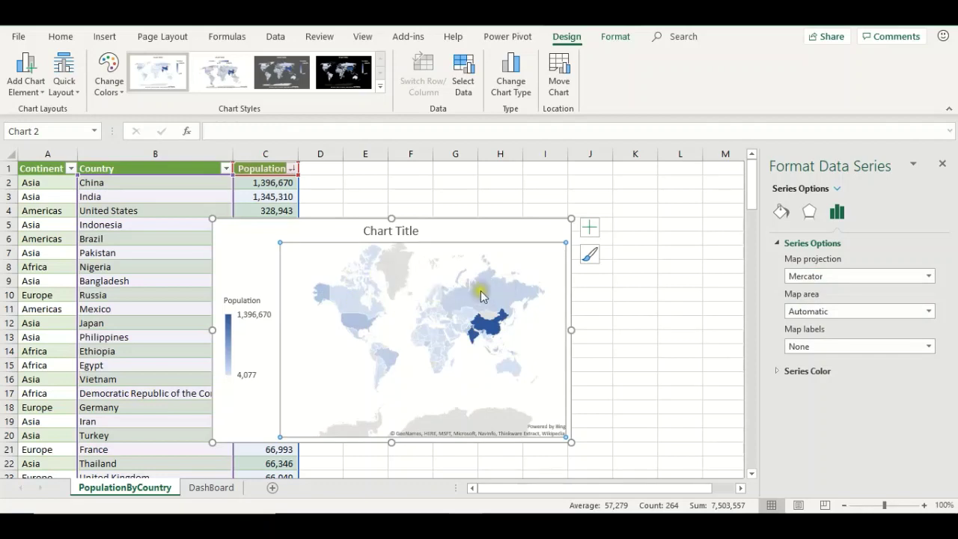
Recolour the map series with the standard dark blue for the maximum value and a theme grey for the minimum, keeping the two-color sequential scale.
left_click(779, 371)
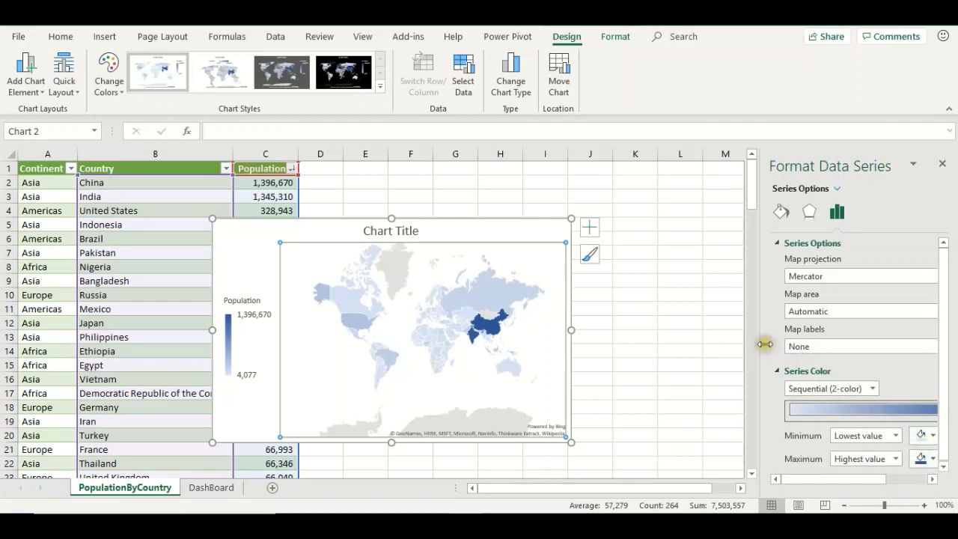
left_click(945, 468)
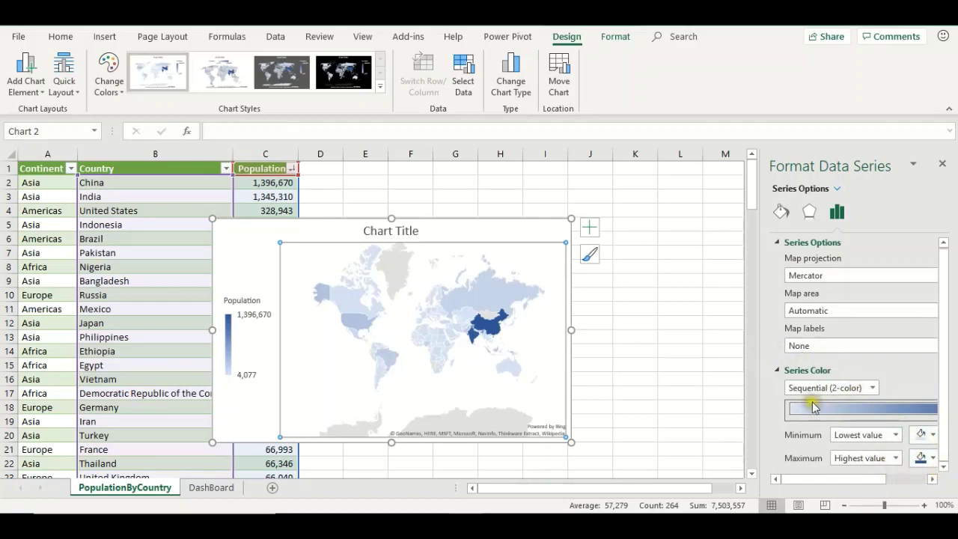
left_click(873, 389)
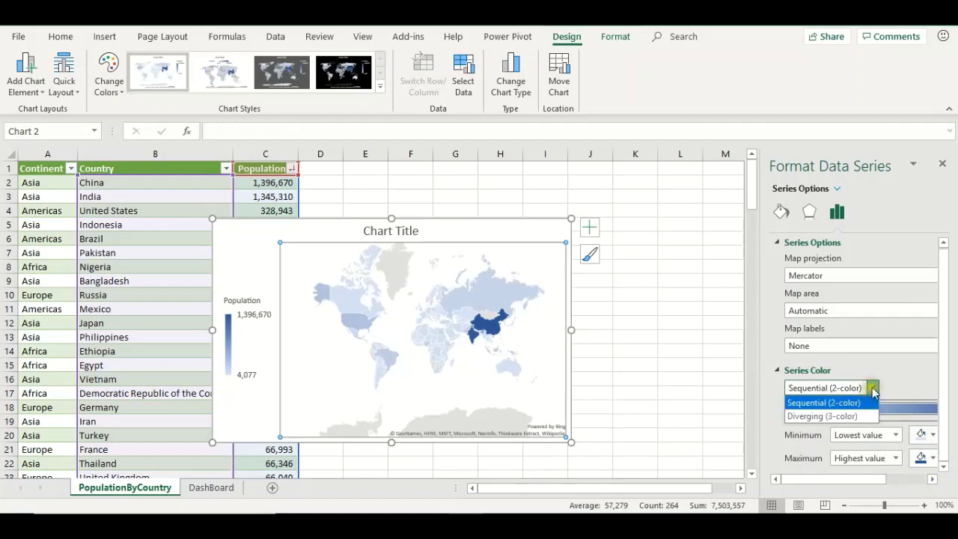
left_click(873, 389)
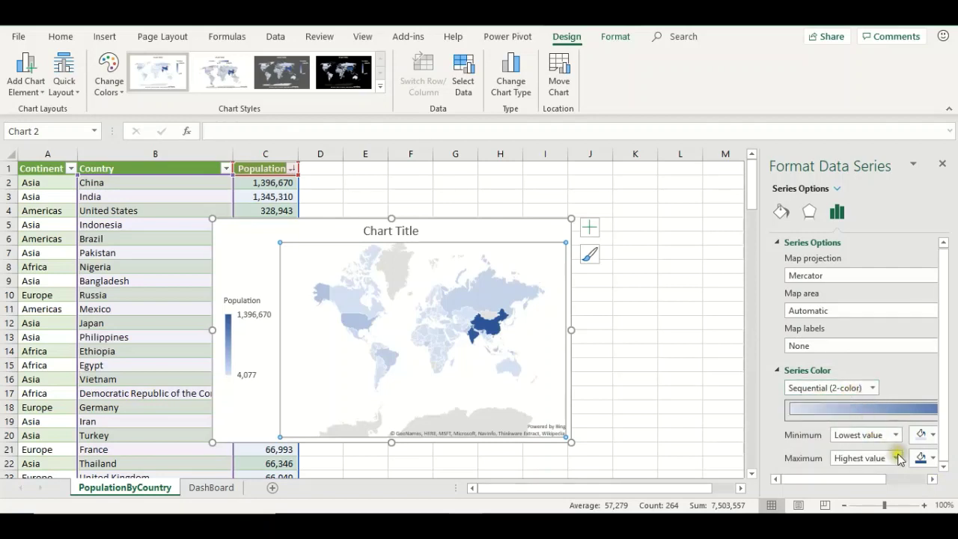
left_click(933, 458)
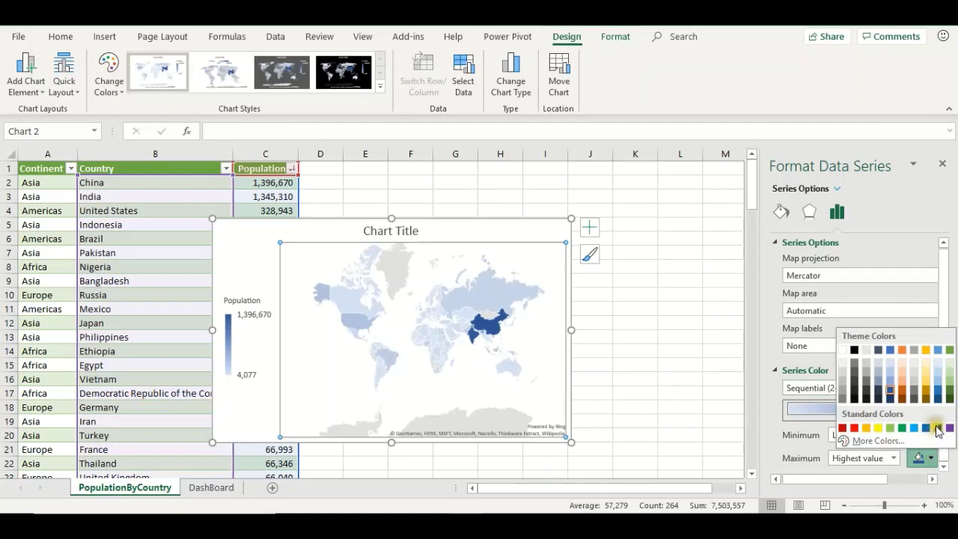
left_click(937, 428)
left_click(932, 435)
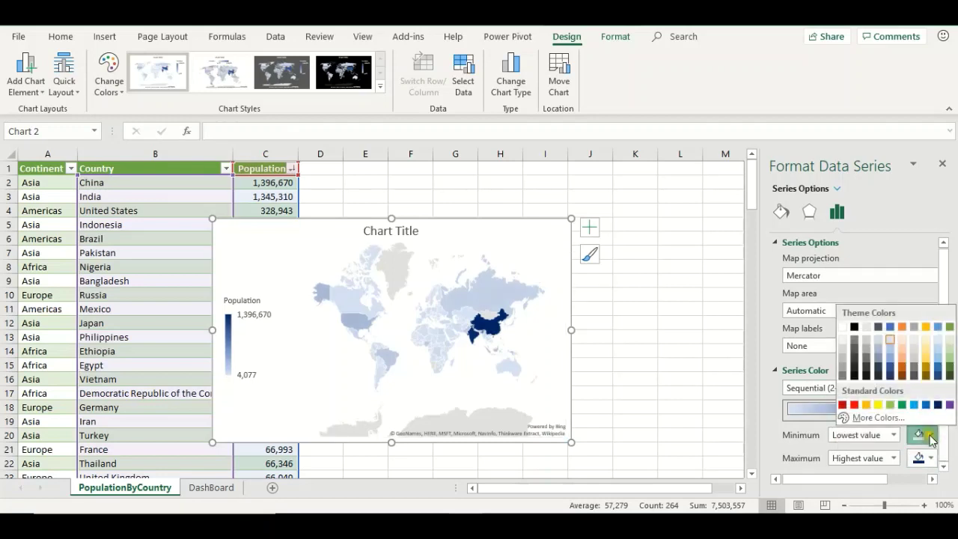
left_click(865, 352)
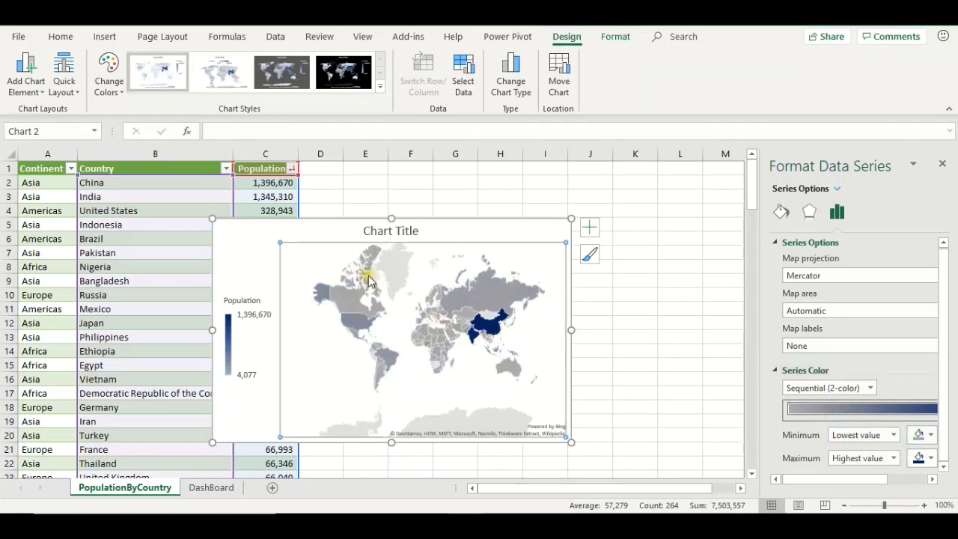
left_click(284, 243)
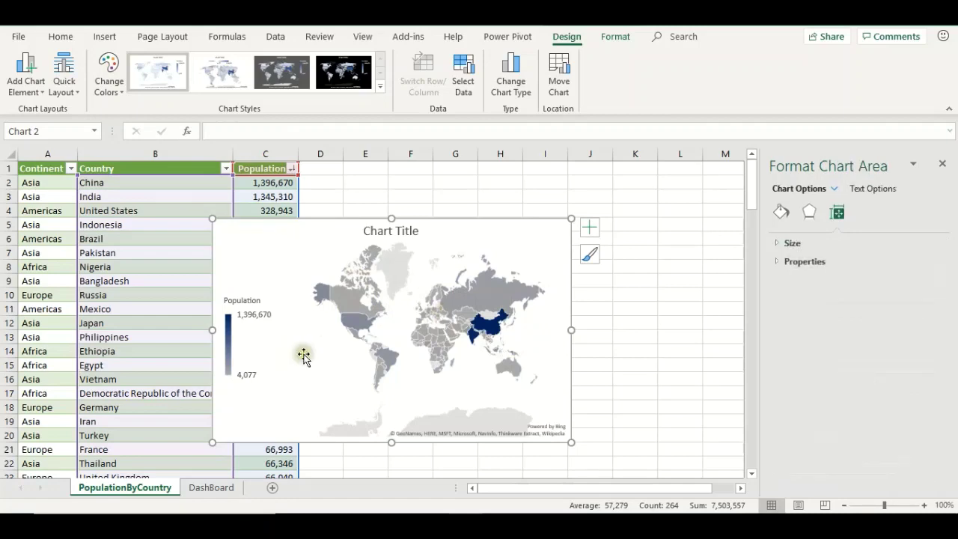
left_click(627, 309)
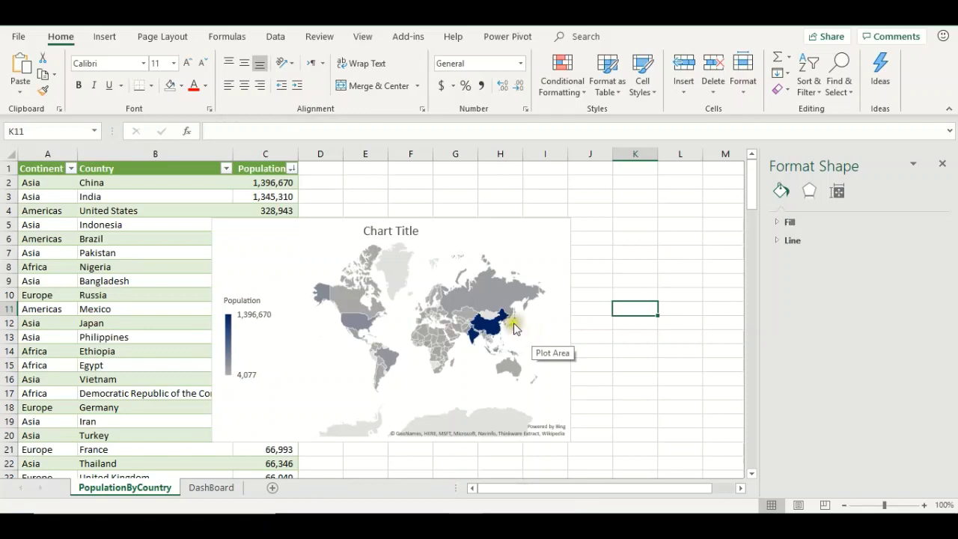
Replace the map chart's title with "World Population by Country", copied from the sticky note.
left_click(408, 234)
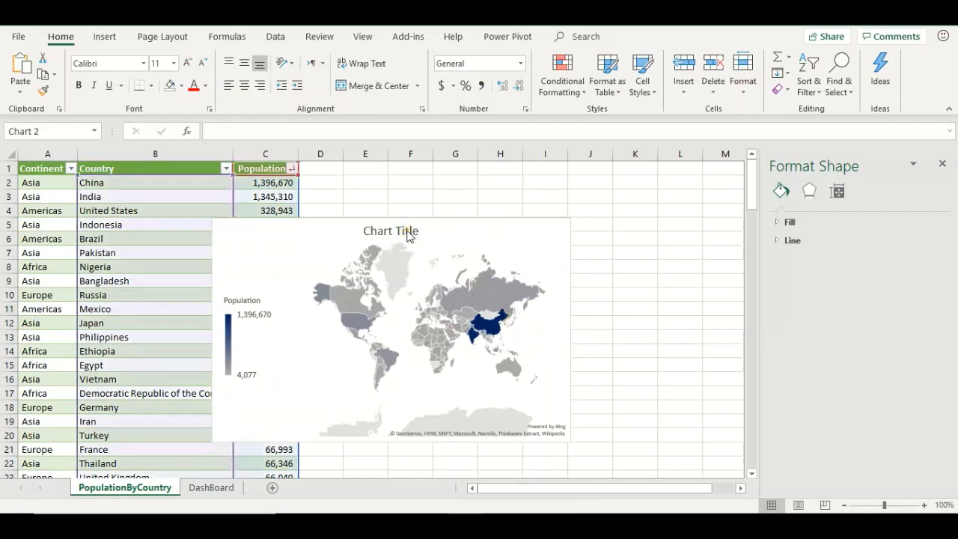
left_click(550, 523)
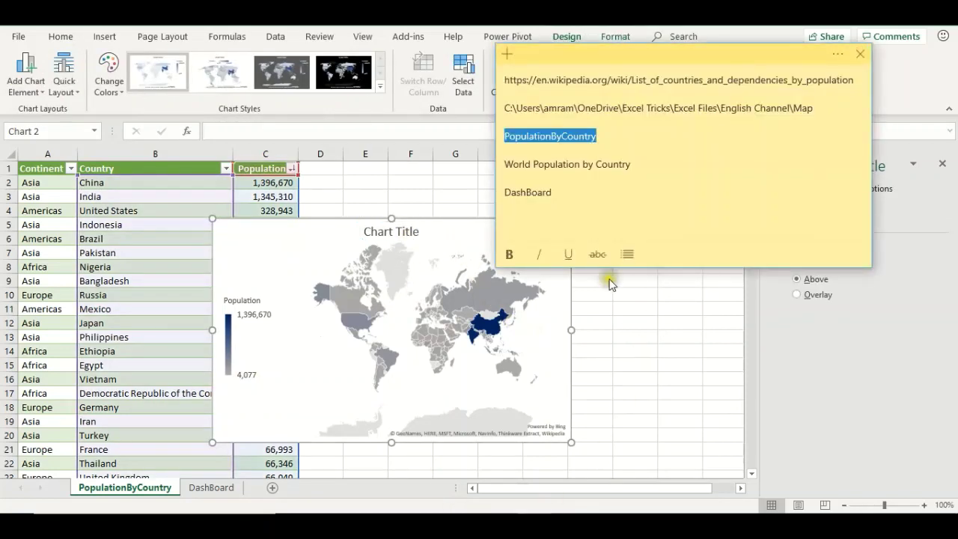
double_click(533, 164)
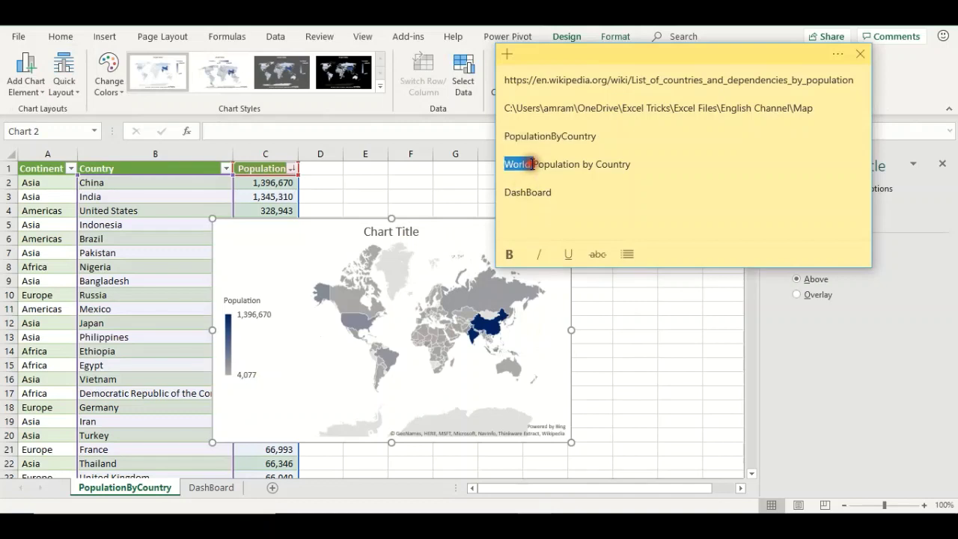
left_click(532, 164)
triple_click(532, 164)
key("ctrl+c")
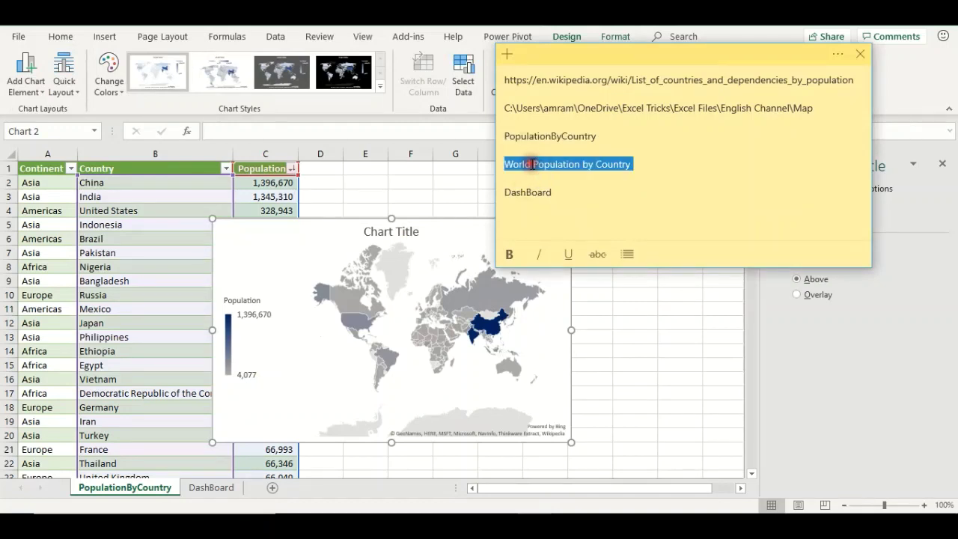
left_click(435, 217)
left_click(395, 230)
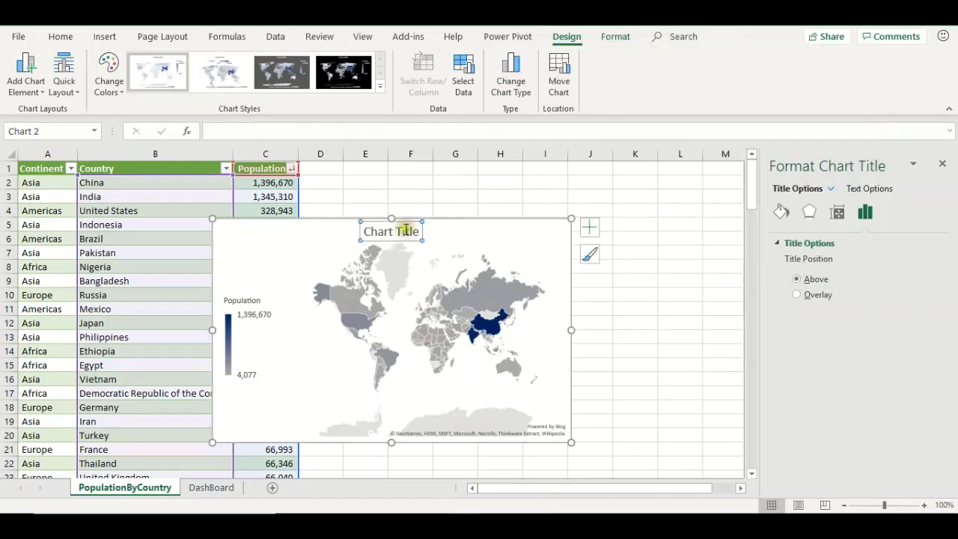
left_click(405, 231)
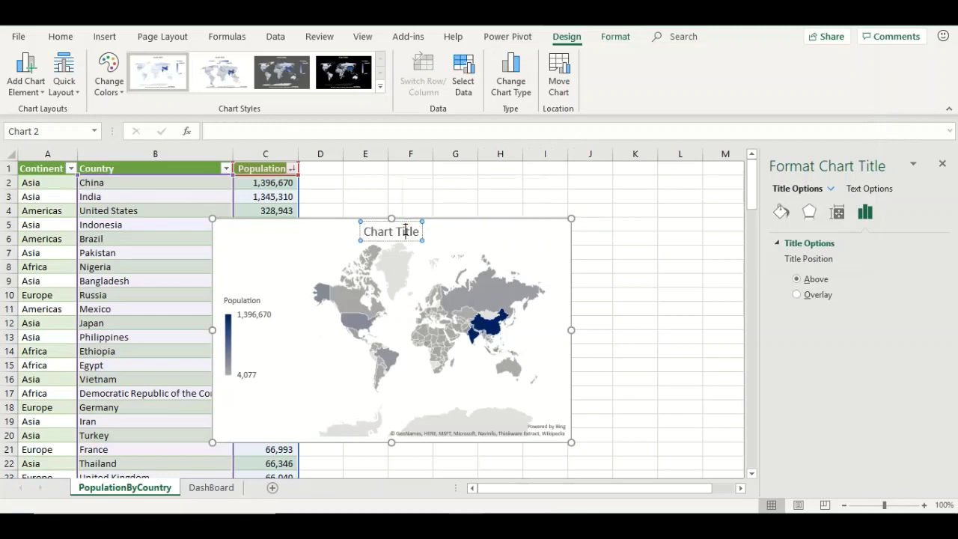
triple_click(405, 231)
key("ctrl+v")
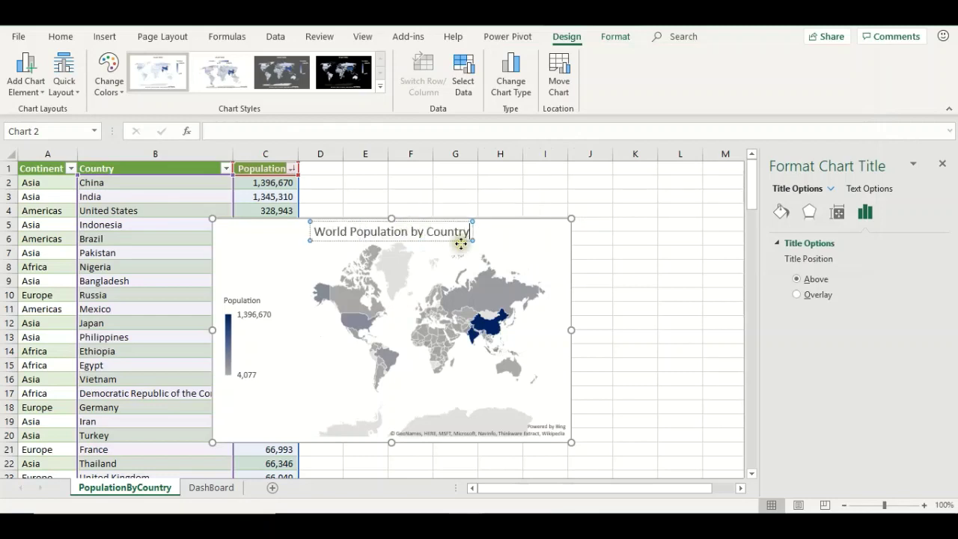
Move the map chart from the PopulationByCountry sheet to cell E2 of the DashBoard sheet and close the formatting pane.
left_click(533, 223)
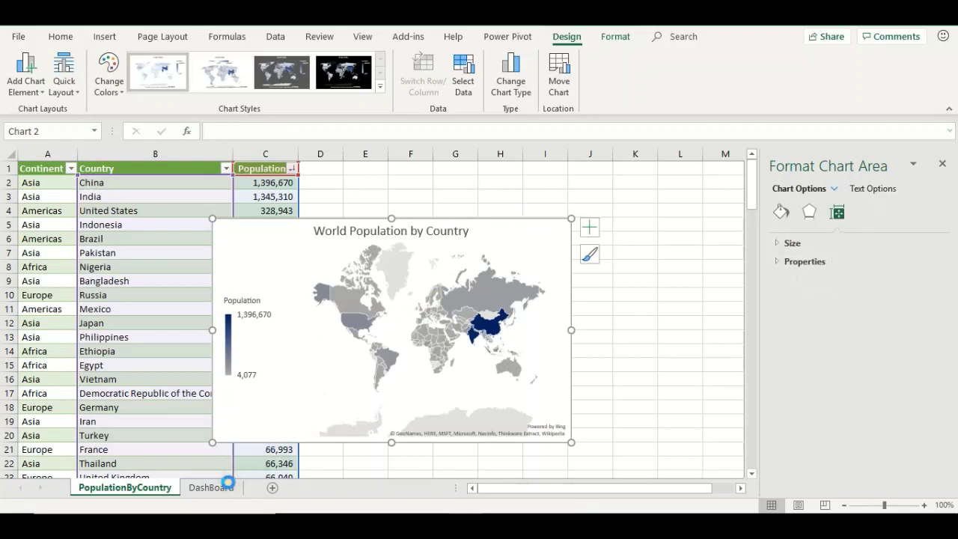
left_click(217, 487)
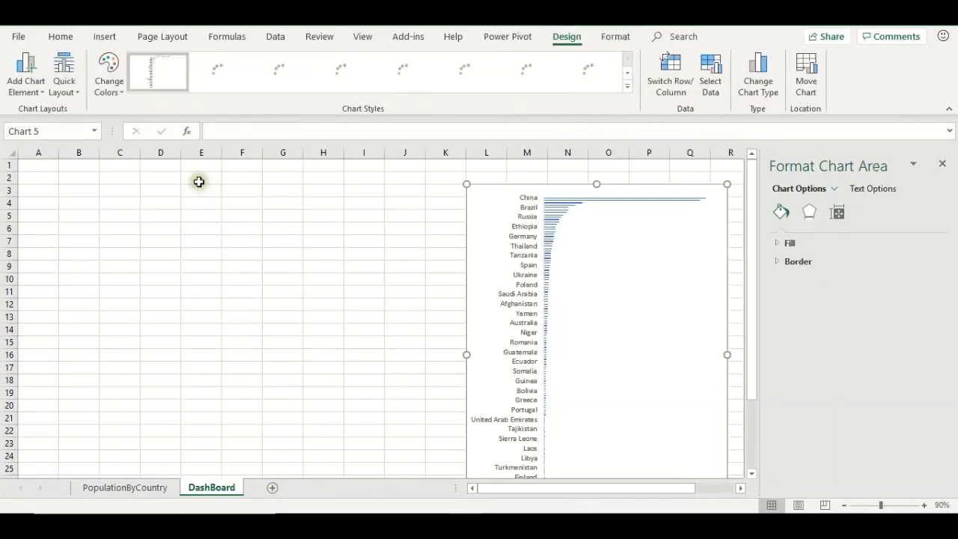
left_click(199, 182)
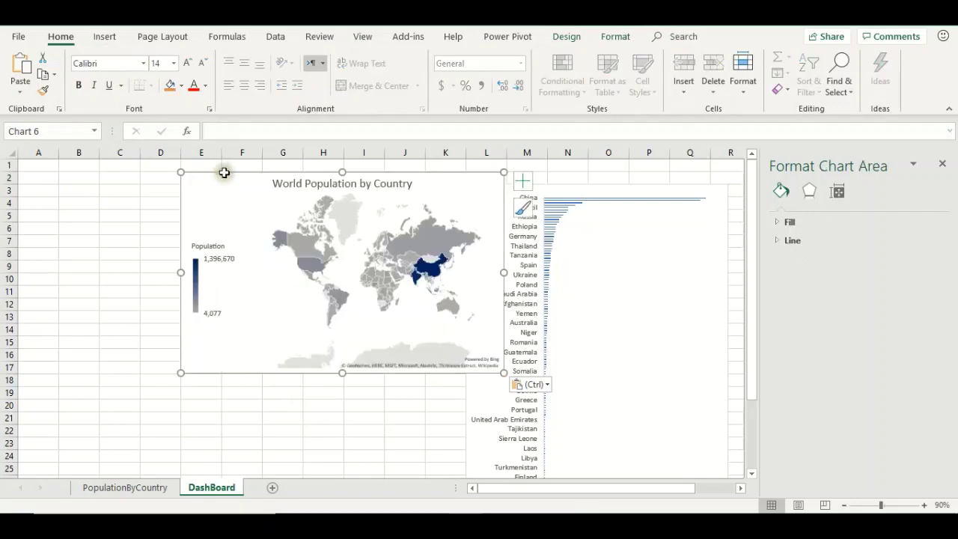
left_click(944, 166)
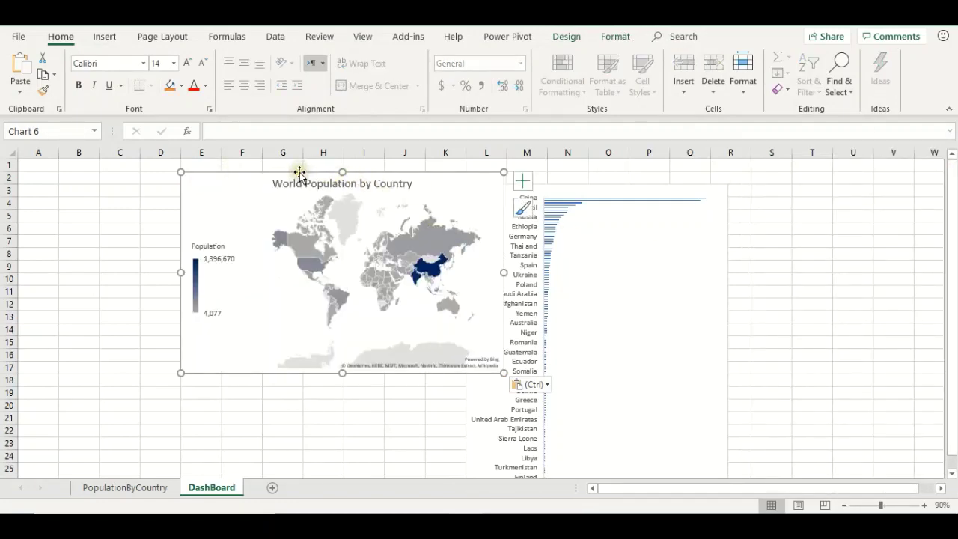
Shift the map chart beside the bar chart with its top at row 3, then enlarge it to reach column B and row 29.
left_click_drag(299, 174, 259, 184)
scroll(360, 329, "down", 2)
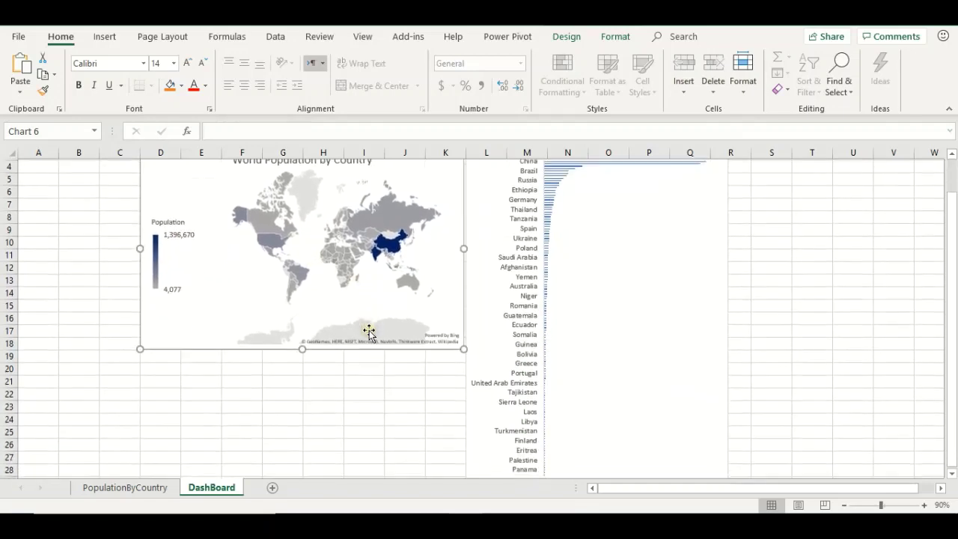
left_click_drag(140, 309, 71, 448)
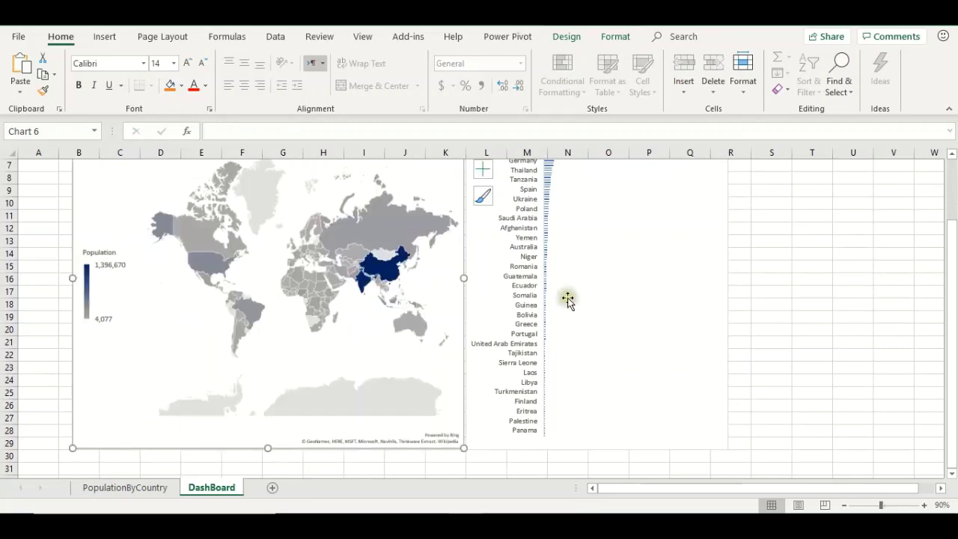
scroll(788, 297, "up", 2)
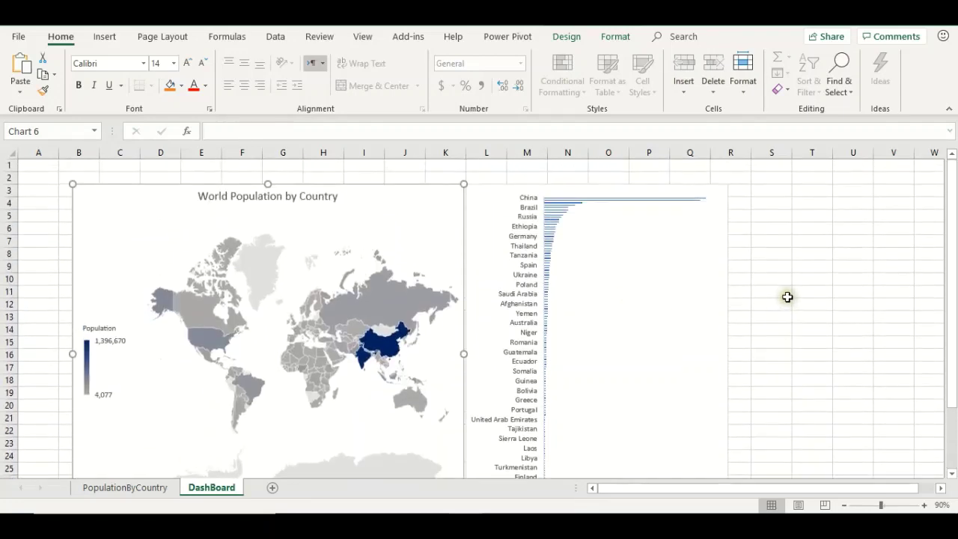
Narrow the bar chart so that its right edge ends in column P.
left_click(710, 284)
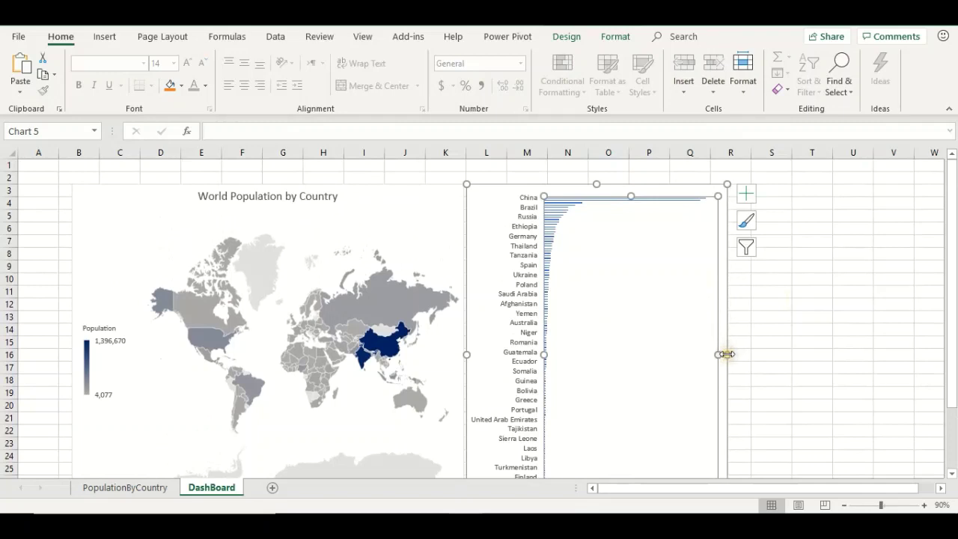
left_click_drag(727, 354, 660, 353)
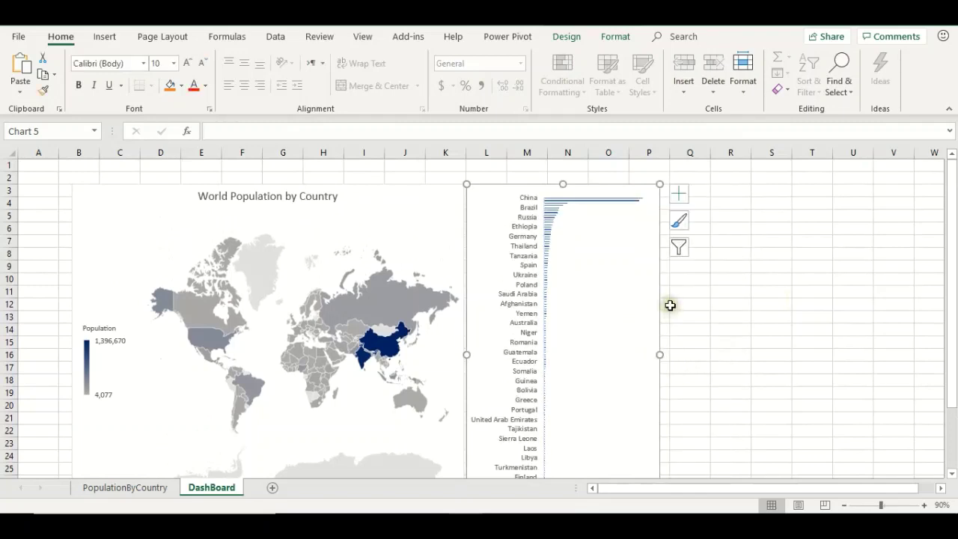
left_click(764, 233)
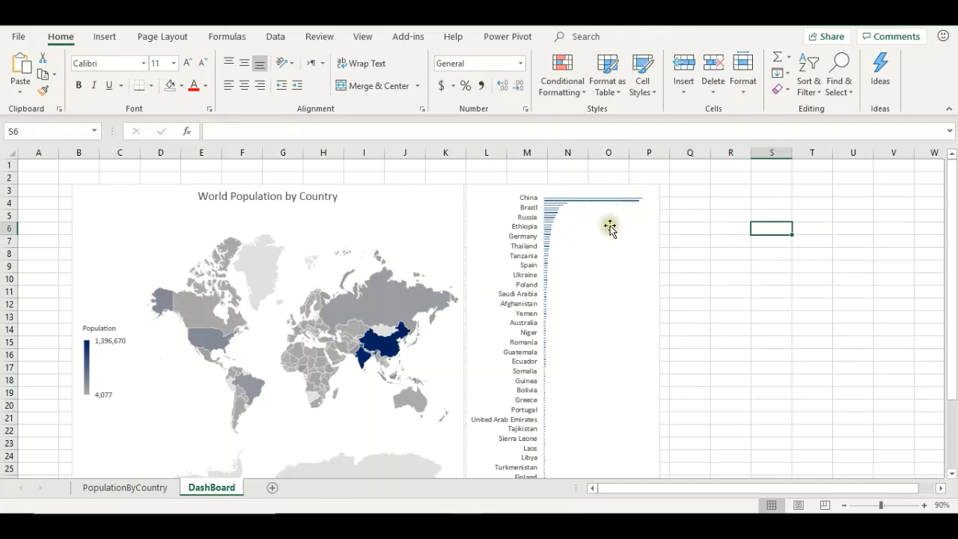
Shift the bar chart over to columns N through R and the map chart over to columns D through M, both starting at row 3.
mouse_move(642, 188)
left_mouse_down()
mouse_move(657, 184)
mouse_move(651, 203)
left_mouse_up()
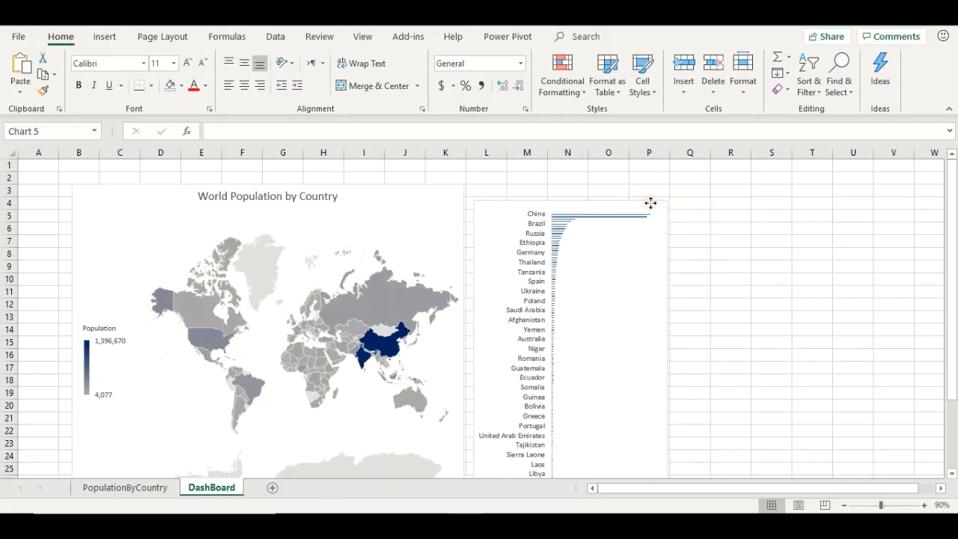
left_click_drag(651, 203, 731, 188)
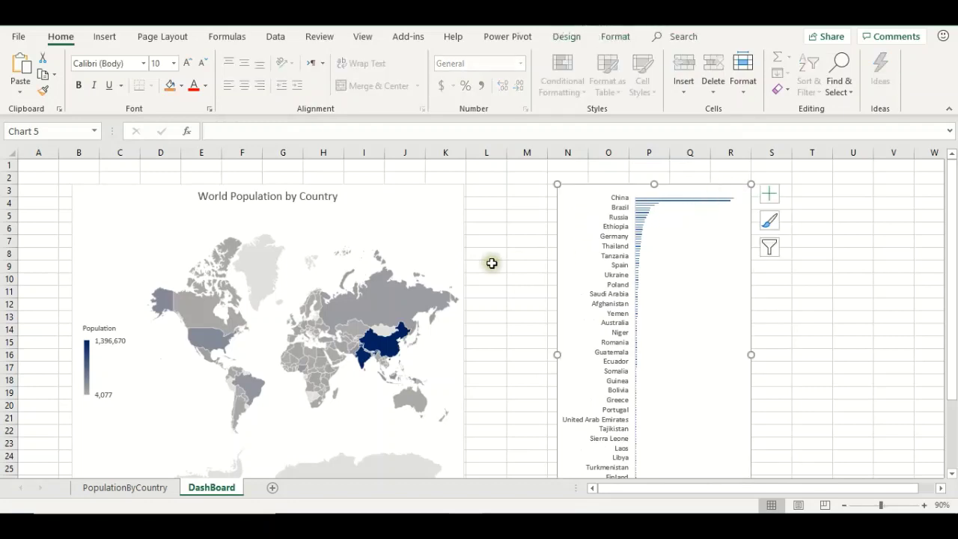
left_click(441, 192)
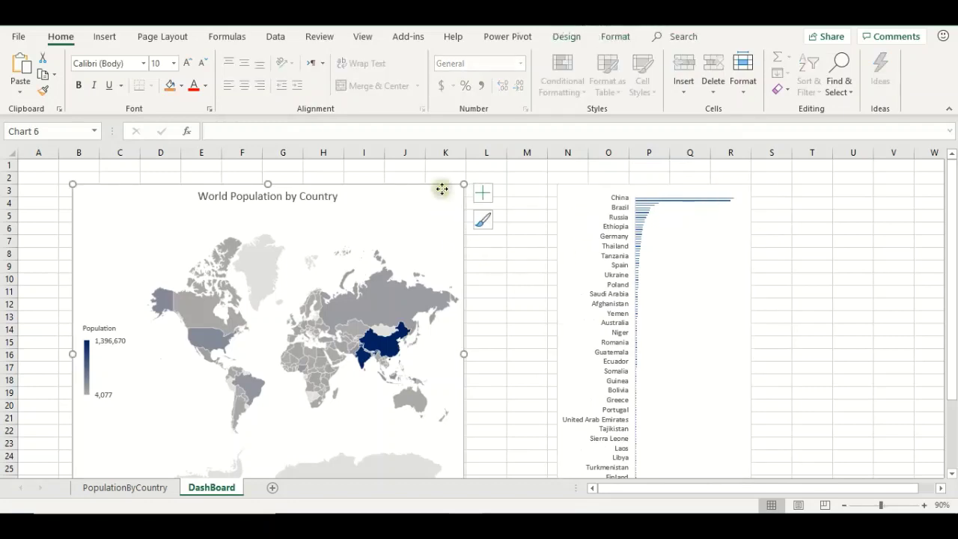
left_click_drag(442, 189, 522, 189)
Widen the bar chart until it meets the map chart's edge, and align the bottom edges of both charts at row 29.
left_click(576, 242)
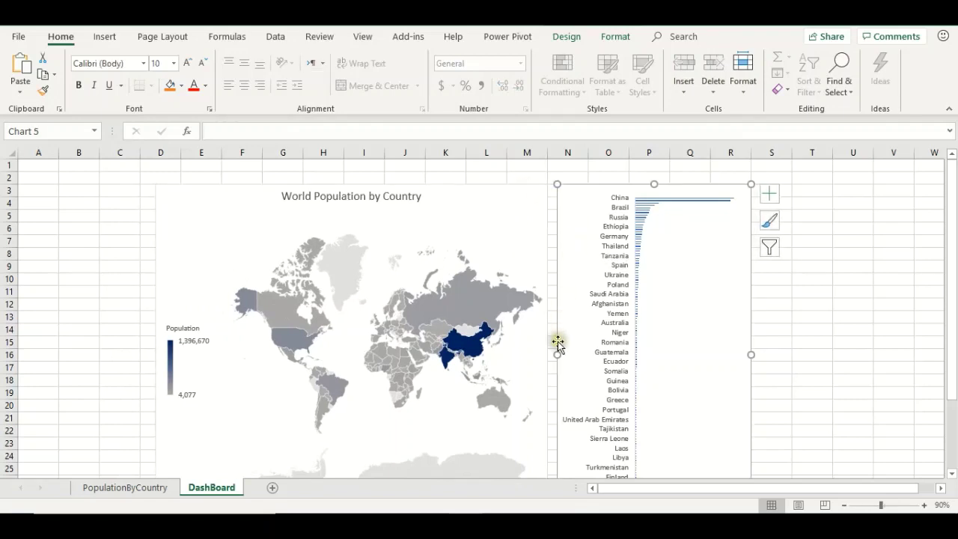
left_click_drag(559, 354, 547, 354)
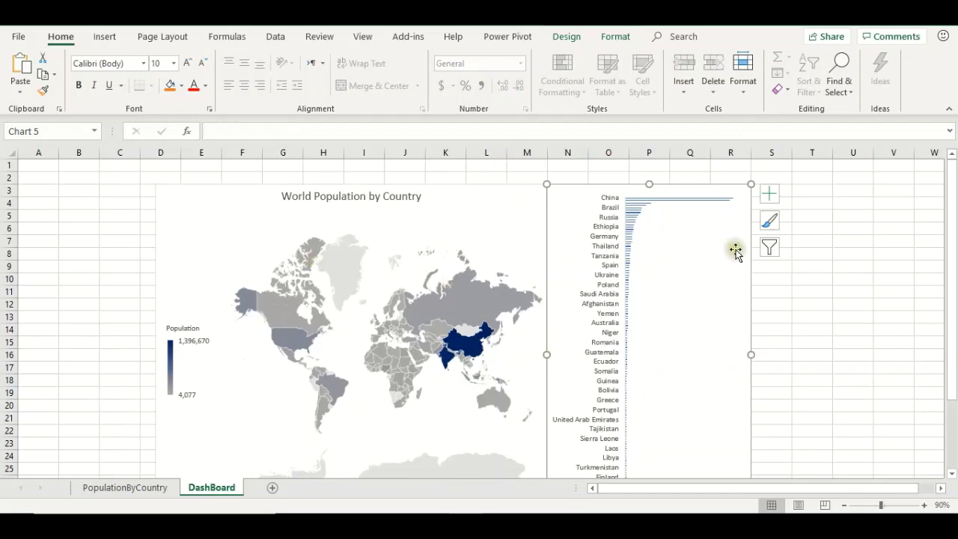
scroll(781, 330, "down", 3)
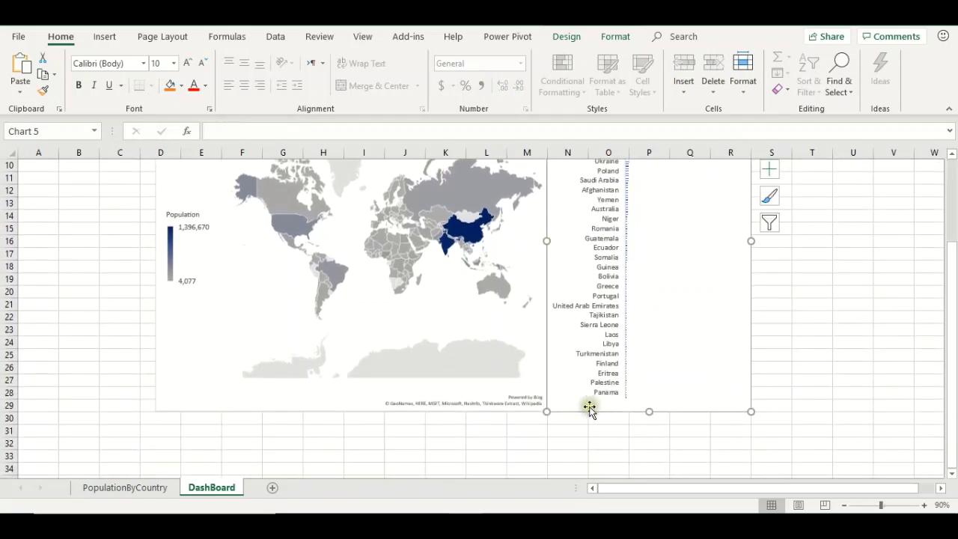
left_click(430, 411)
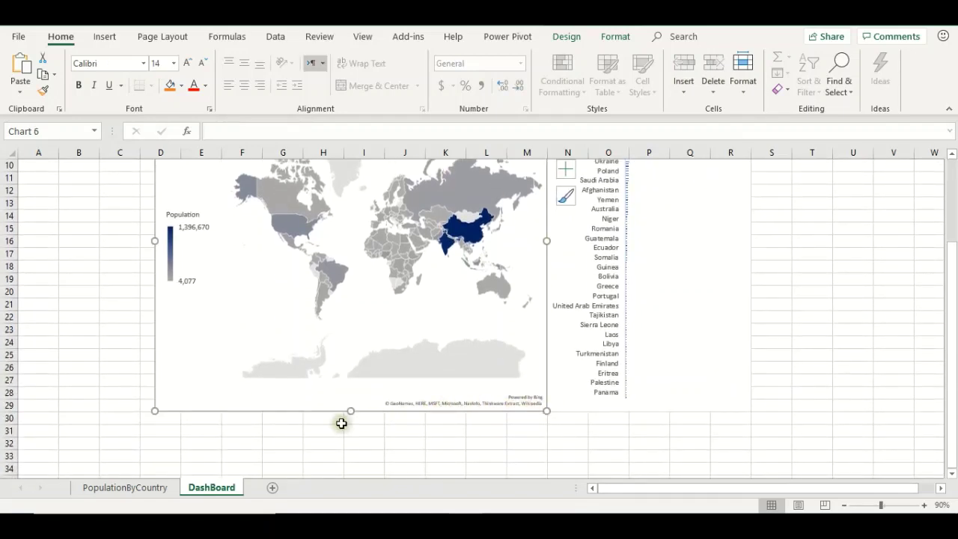
left_click_drag(349, 413, 404, 416)
left_click(662, 395)
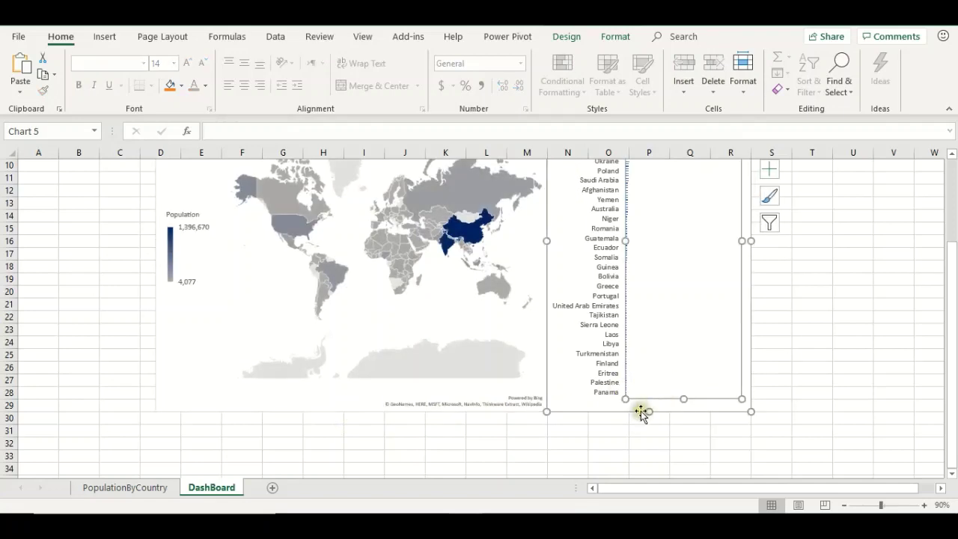
left_click_drag(651, 413, 647, 407)
left_click(784, 379)
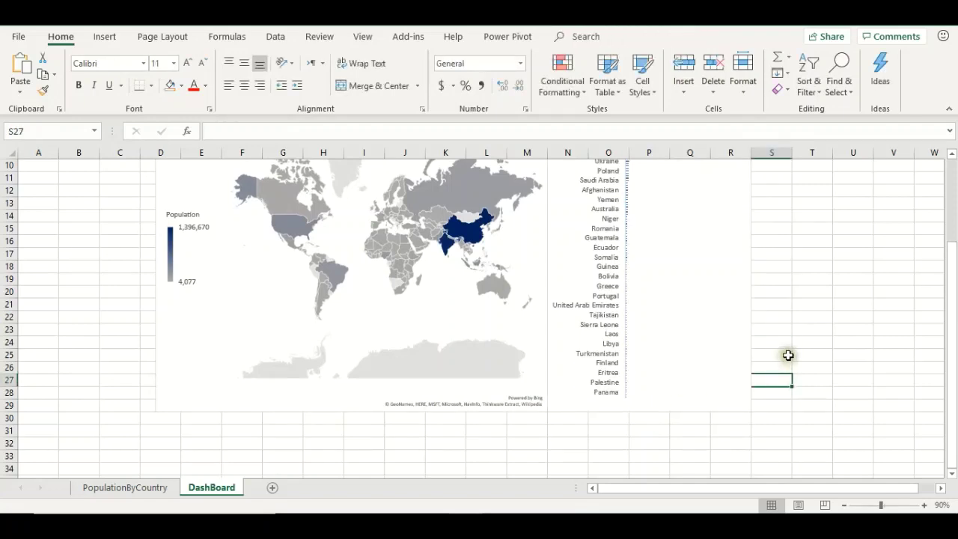
Narrow the map chart by moving its outer edge inward to the start of column E.
scroll(788, 355, "up", 2)
scroll(789, 355, "up", 1)
left_click(175, 266)
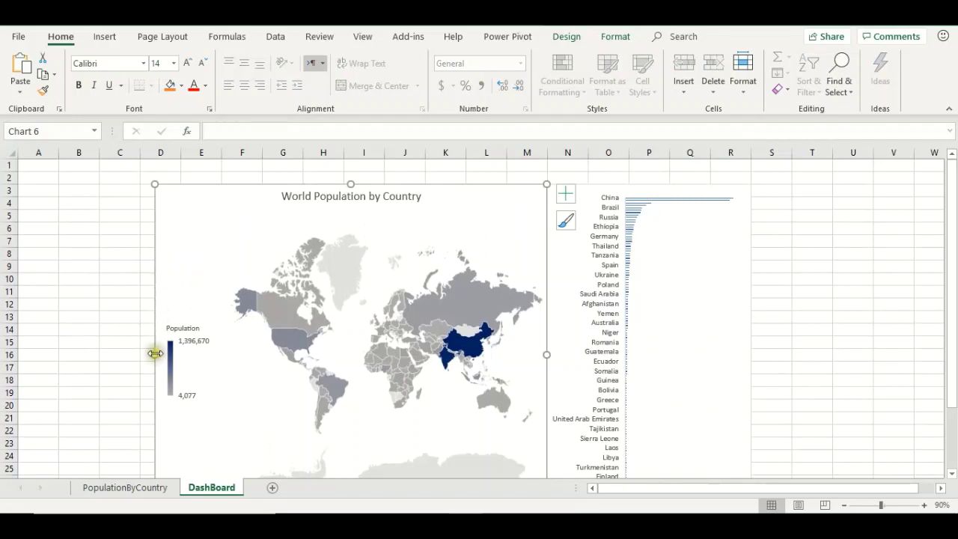
left_click_drag(155, 354, 181, 355)
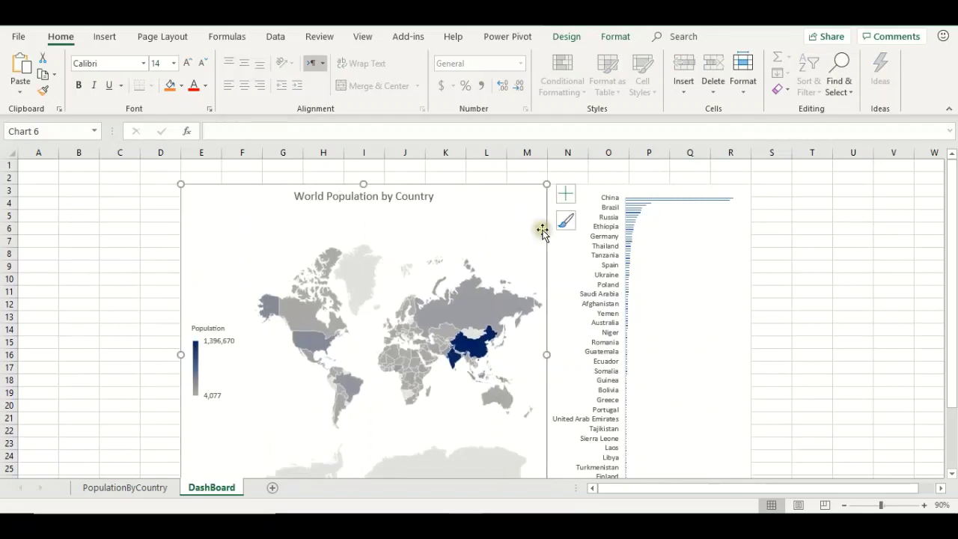
Select the map chart and the bar chart together and shift them over to columns G through T, keeping row 3 as their top.
left_click(597, 189)
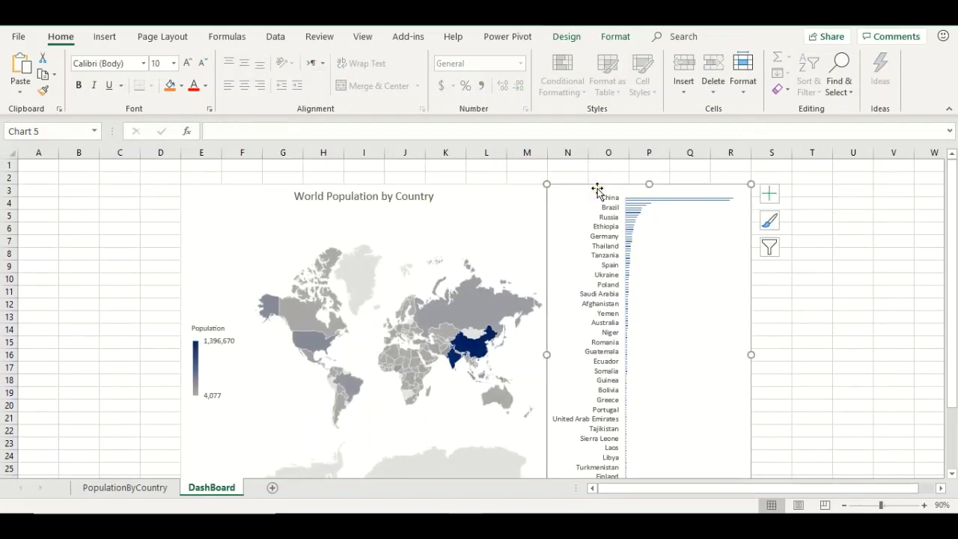
left_click(488, 188)
left_click(625, 185)
left_click(488, 193, "ctrl")
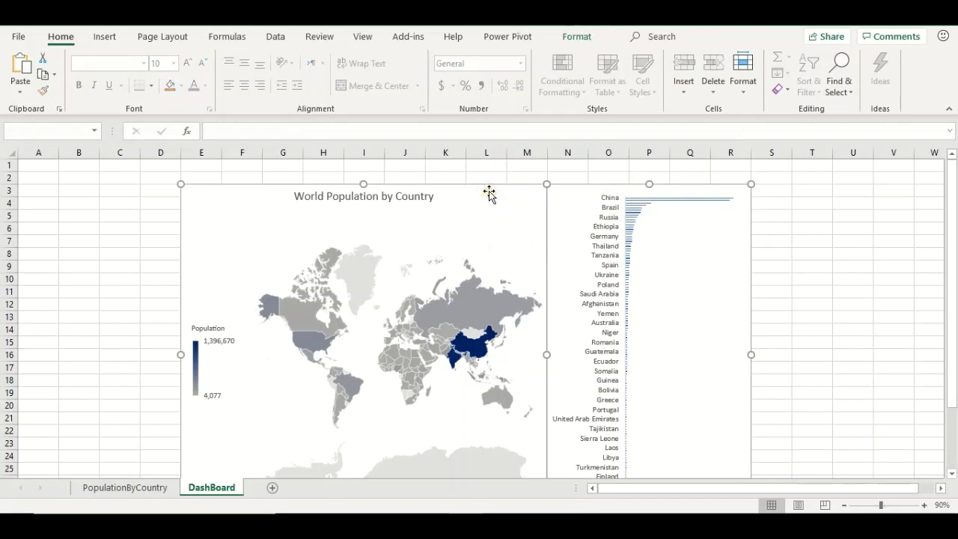
left_click_drag(607, 188, 665, 185)
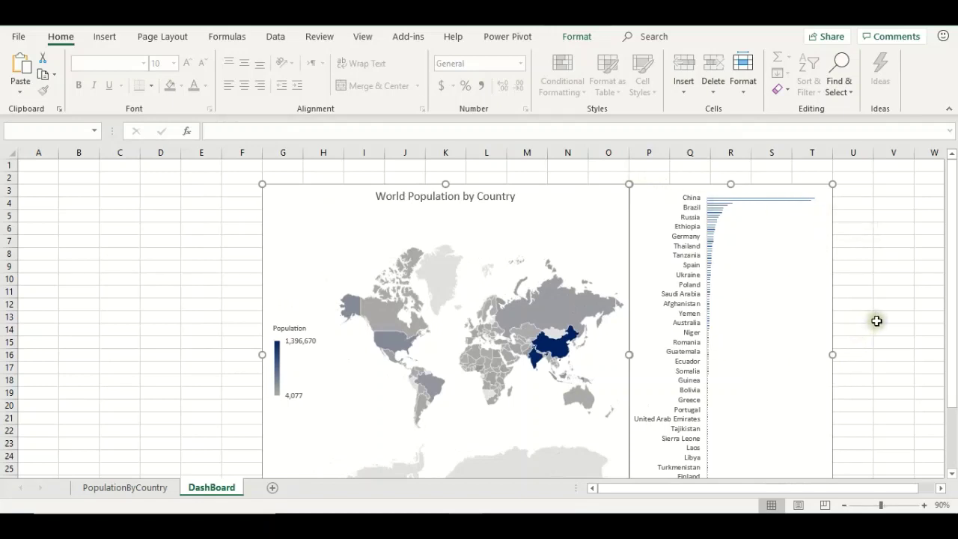
scroll(875, 320, "down", 1)
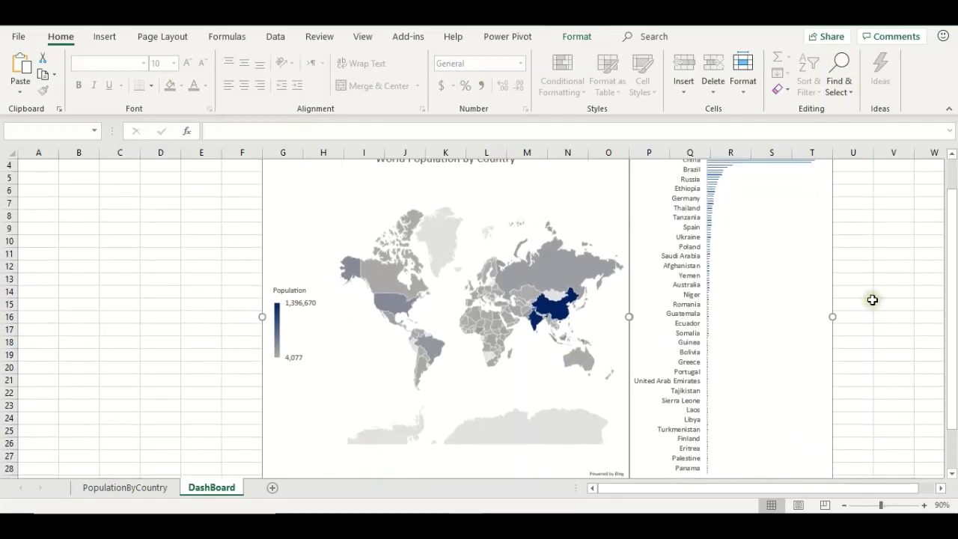
scroll(874, 299, "up", 1)
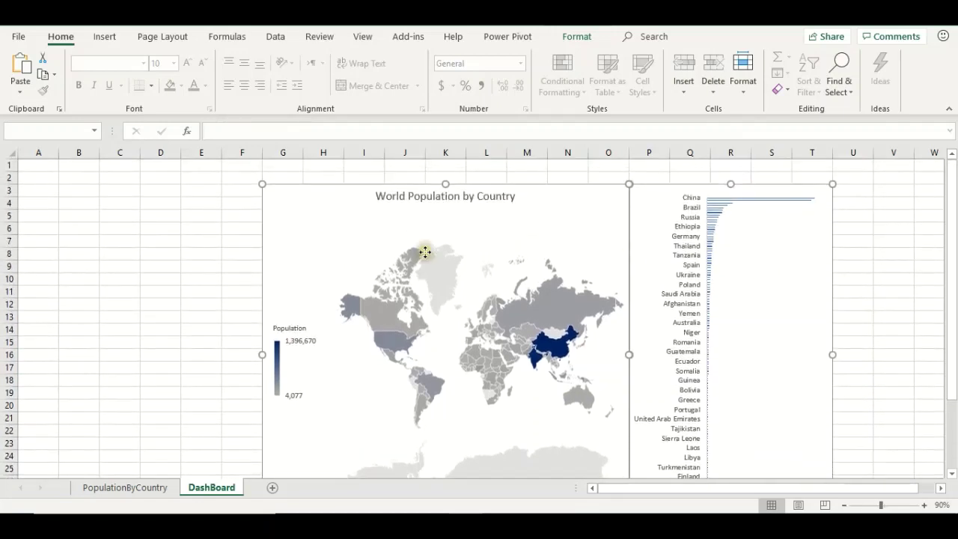
Fill all cells of the DashBoard sheet with the darkest gray shade of the white theme color.
left_click(14, 152)
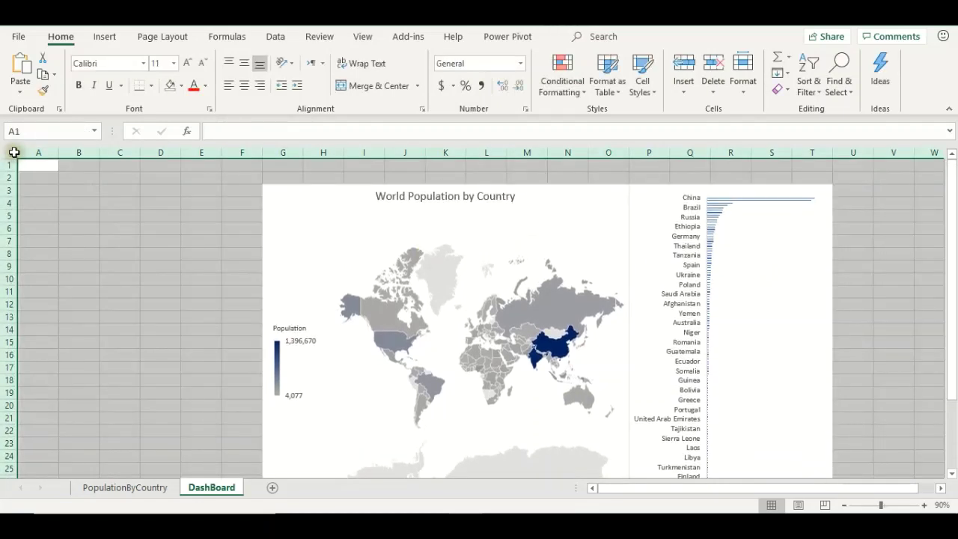
left_click(182, 86)
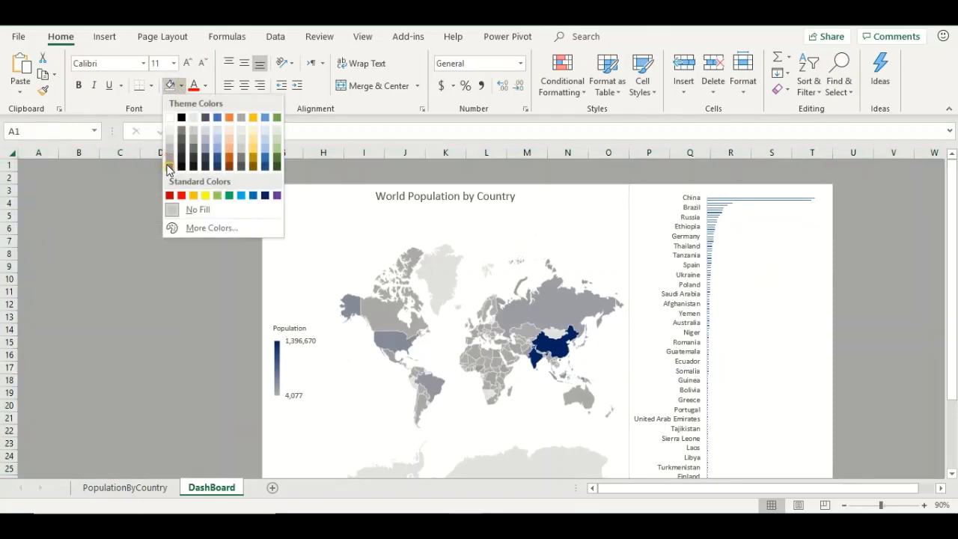
left_click(170, 169)
left_click(170, 241)
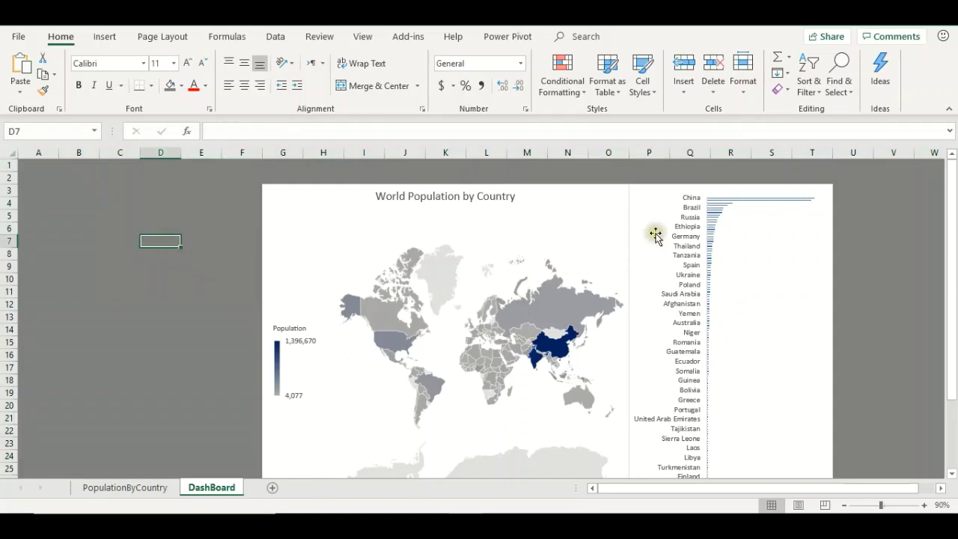
scroll(934, 260, "down", 2)
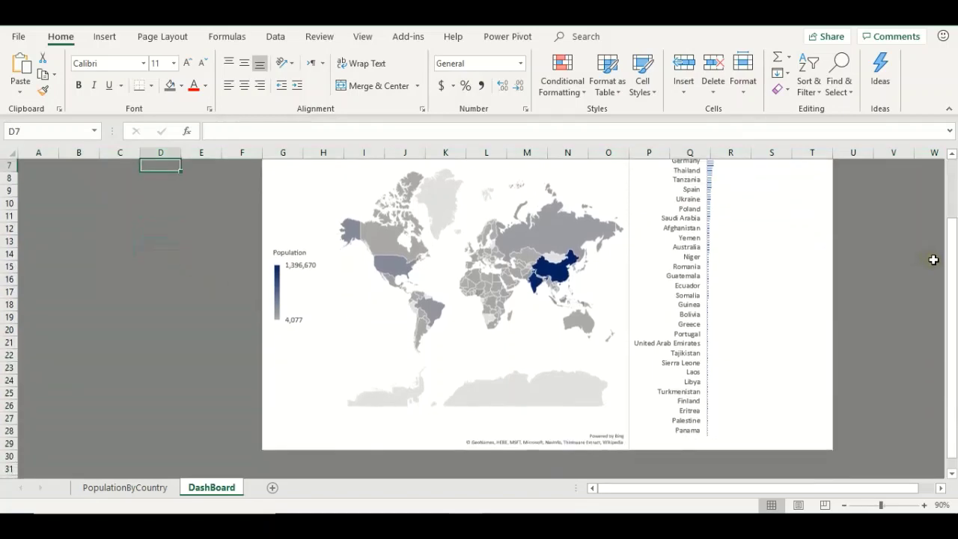
scroll(934, 260, "up", 2)
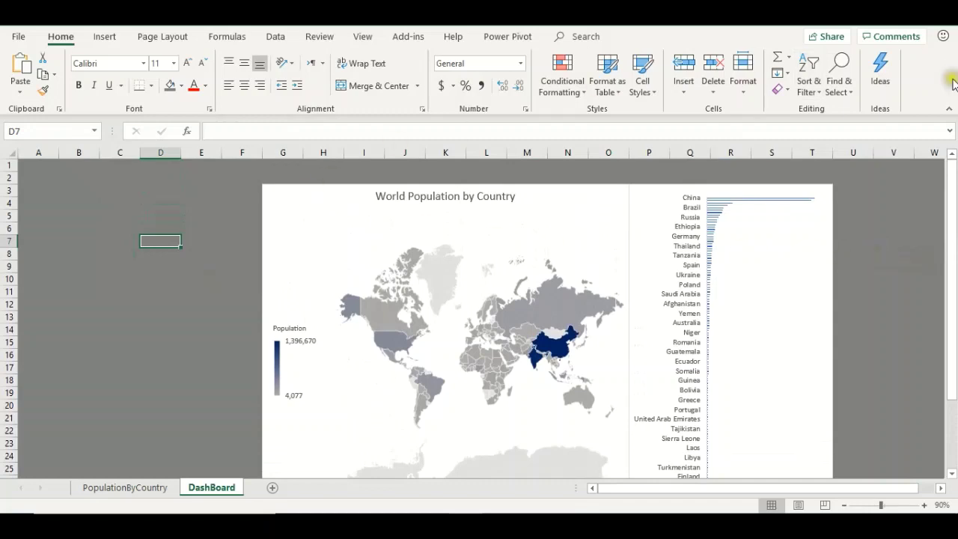
Hide the formula bar and the row and column headings, and collapse the ribbon.
left_click(363, 37)
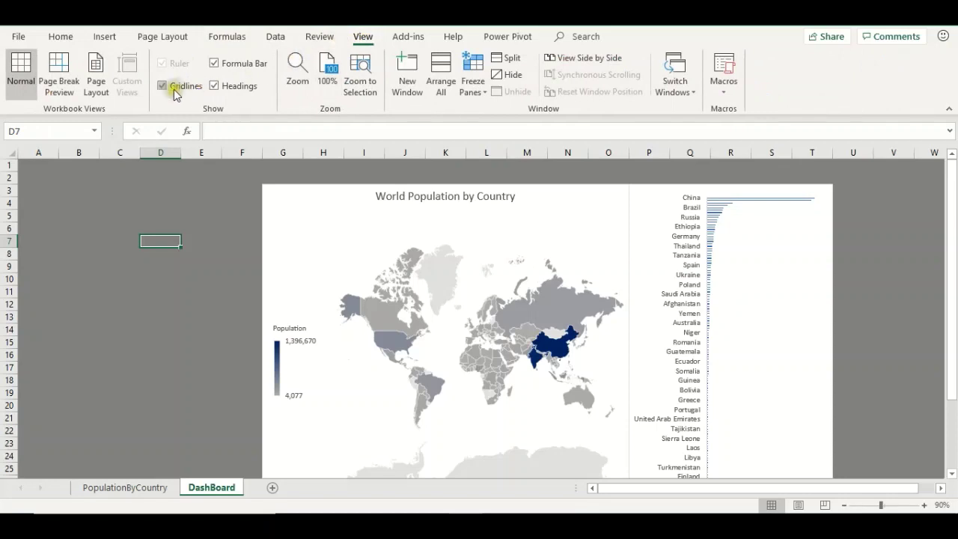
left_click(225, 63)
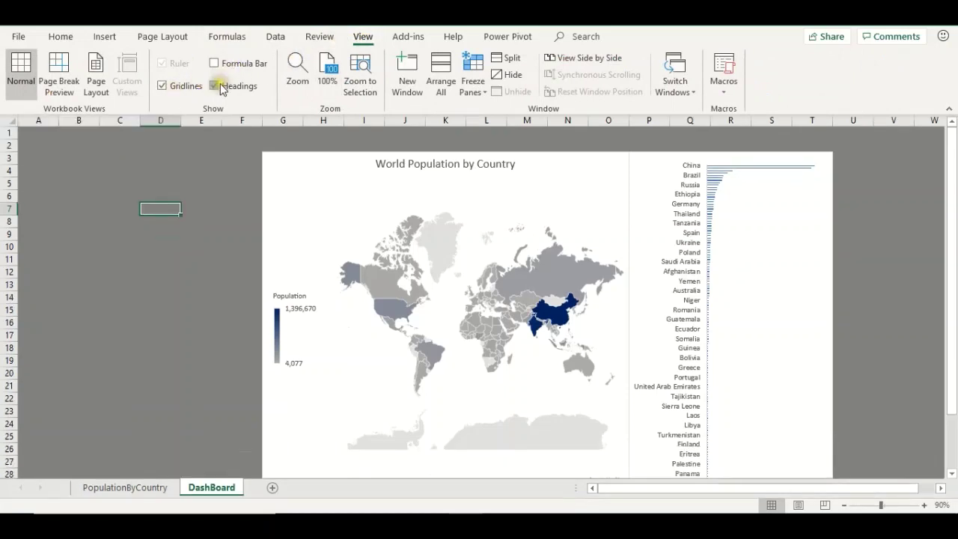
left_click(216, 86)
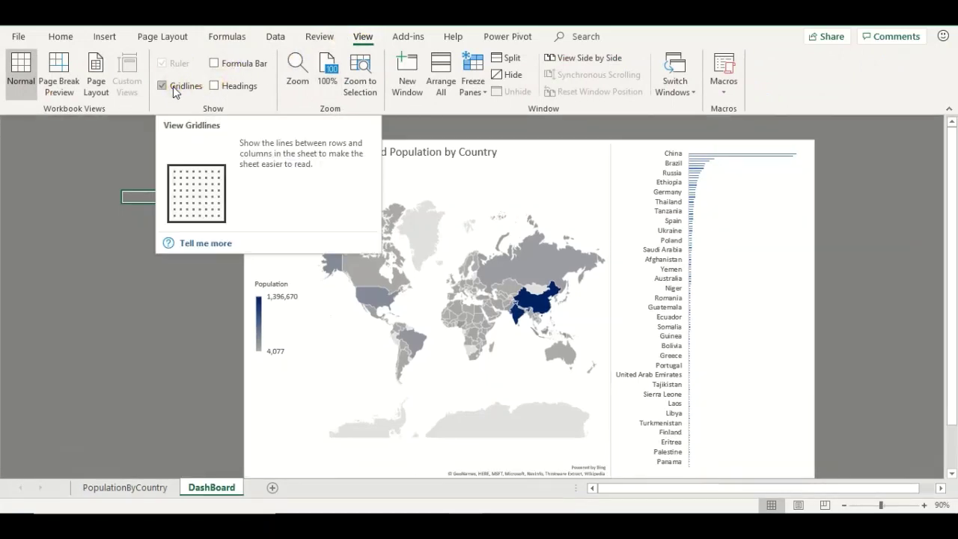
left_click(949, 111)
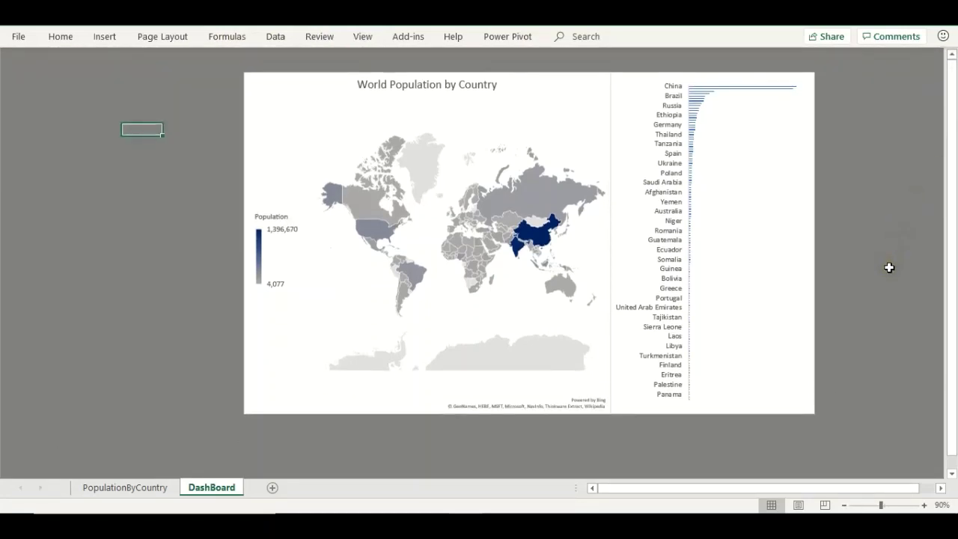
left_click(187, 243)
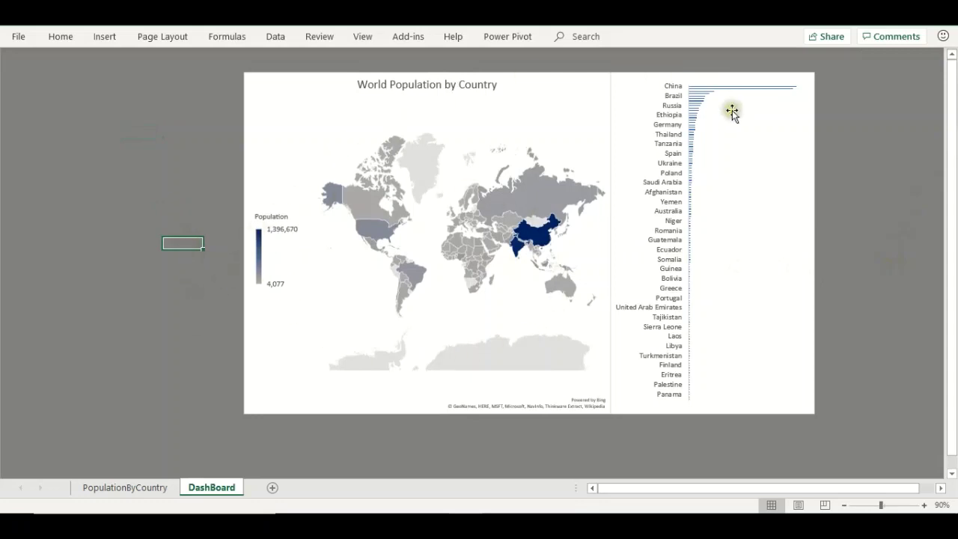
Insert slicers for Continent and Country from the table on the PopulationByCountry sheet.
left_click(145, 495)
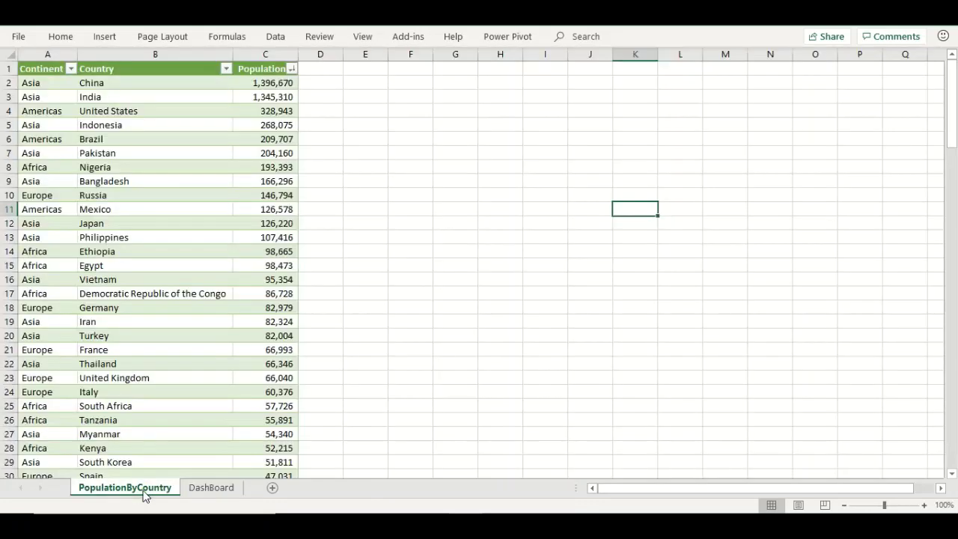
left_click(174, 219)
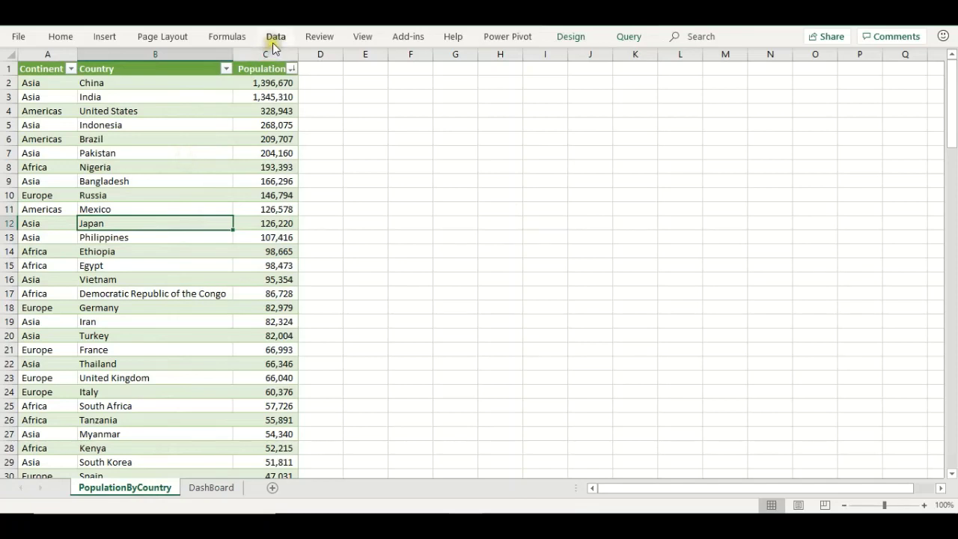
left_click(104, 37)
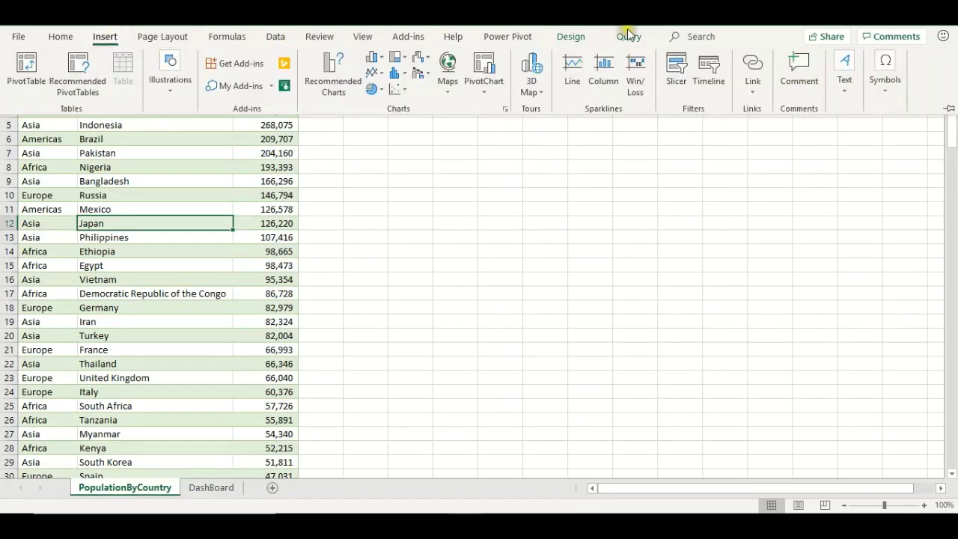
left_click(682, 81)
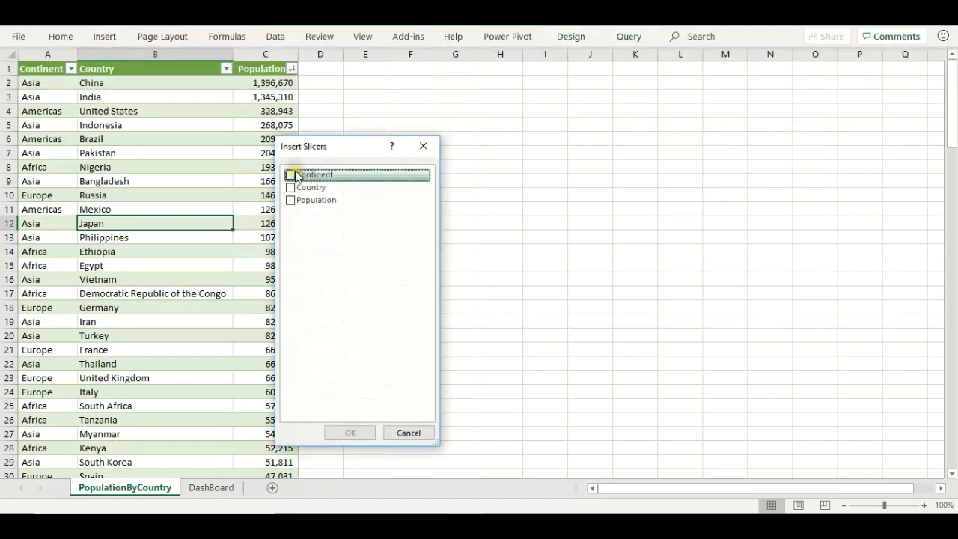
left_click(296, 177)
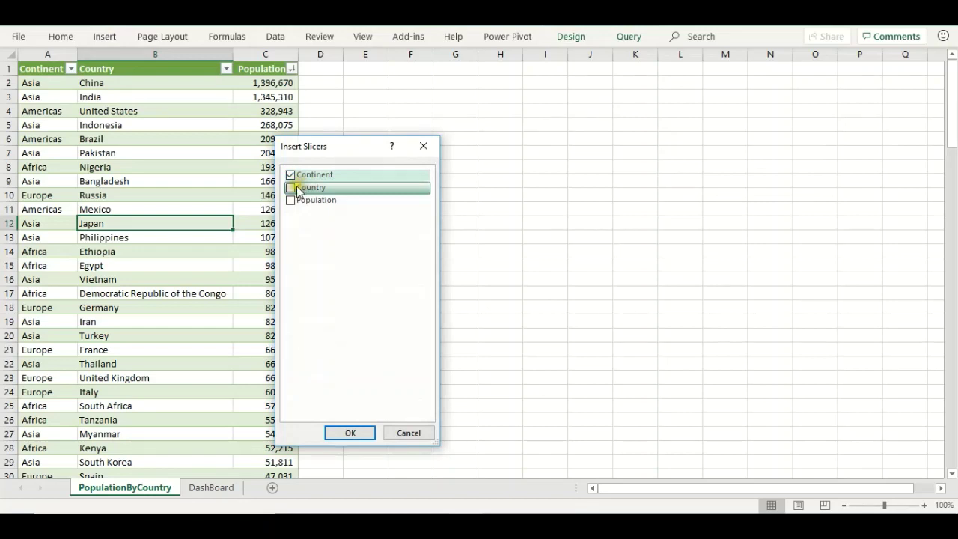
left_click(297, 188)
left_click(361, 434)
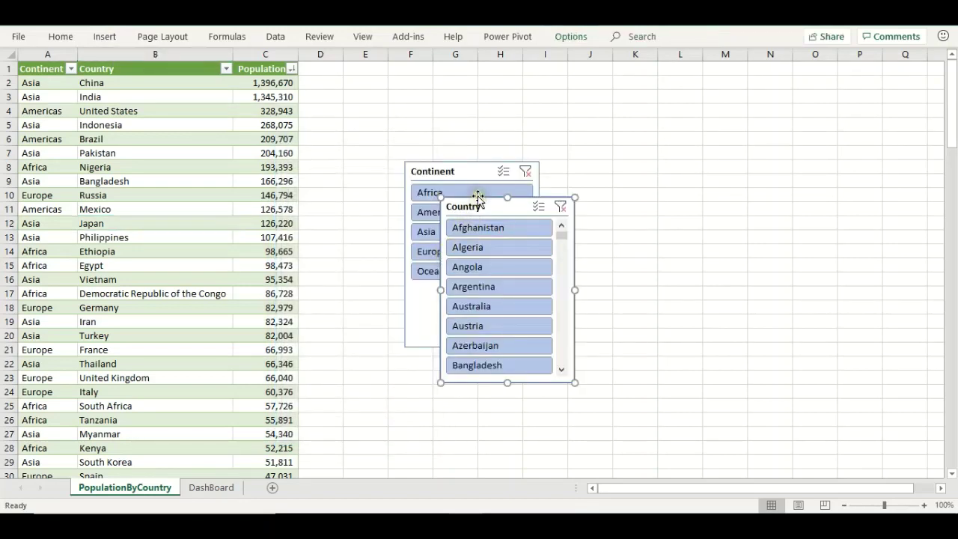
Set both the Continent and Country slicers to hide items with no data.
left_click(476, 163, "ctrl")
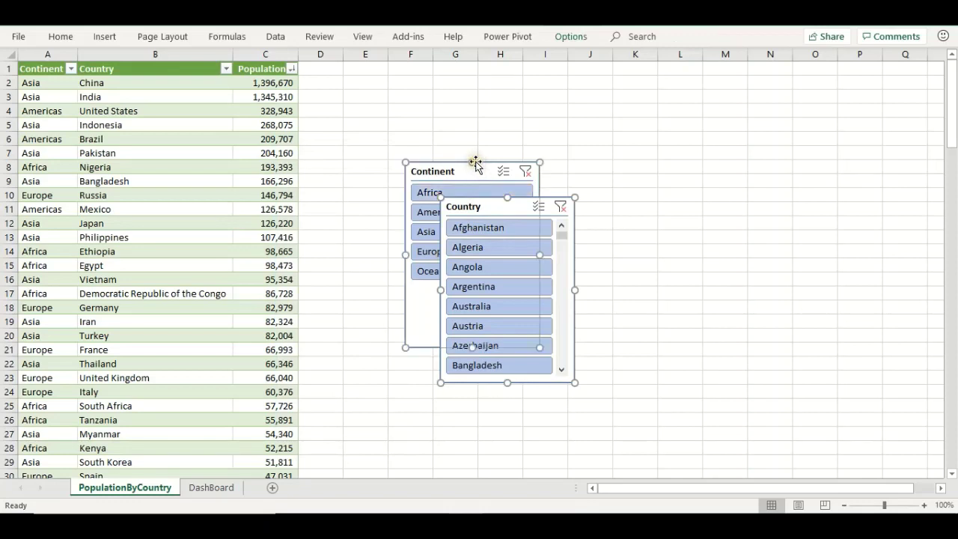
left_click(571, 37)
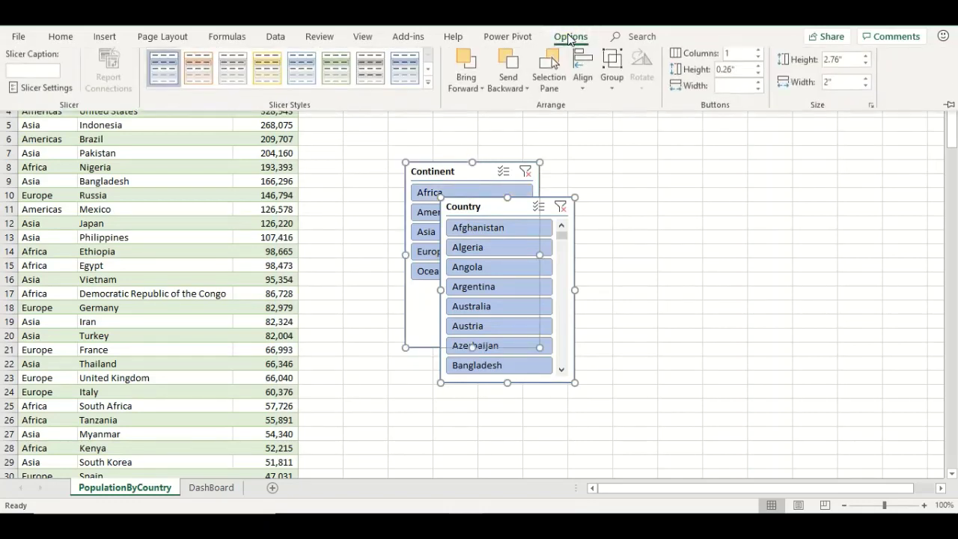
left_click(27, 99)
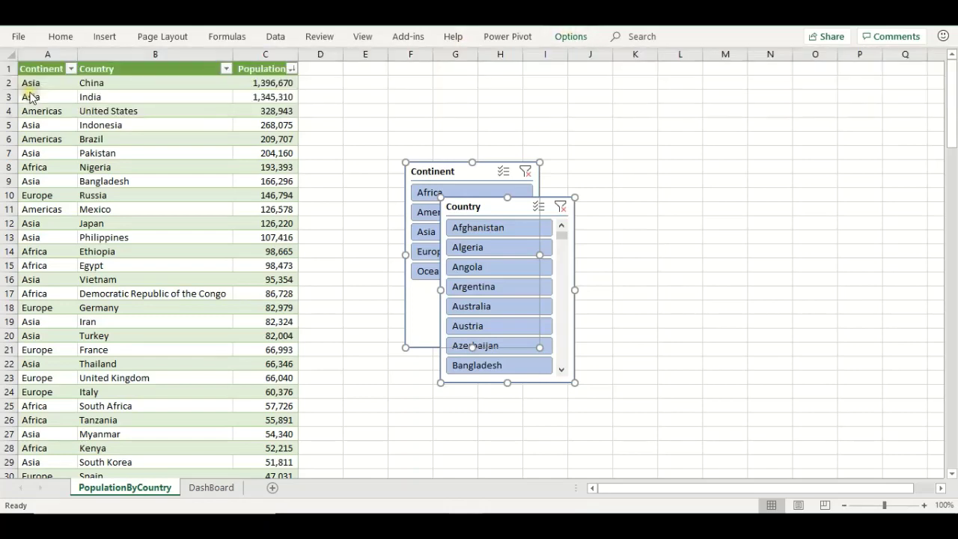
left_click(375, 326)
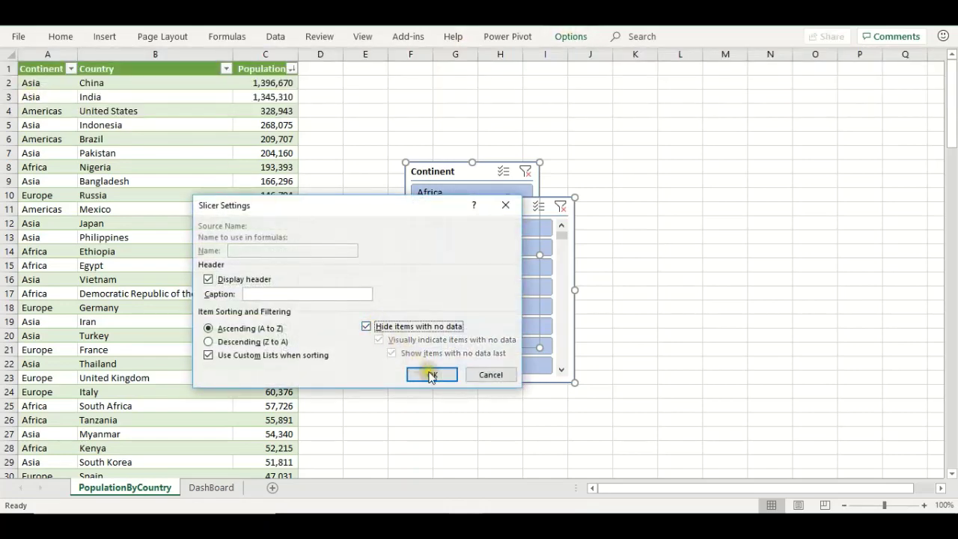
left_click(432, 375)
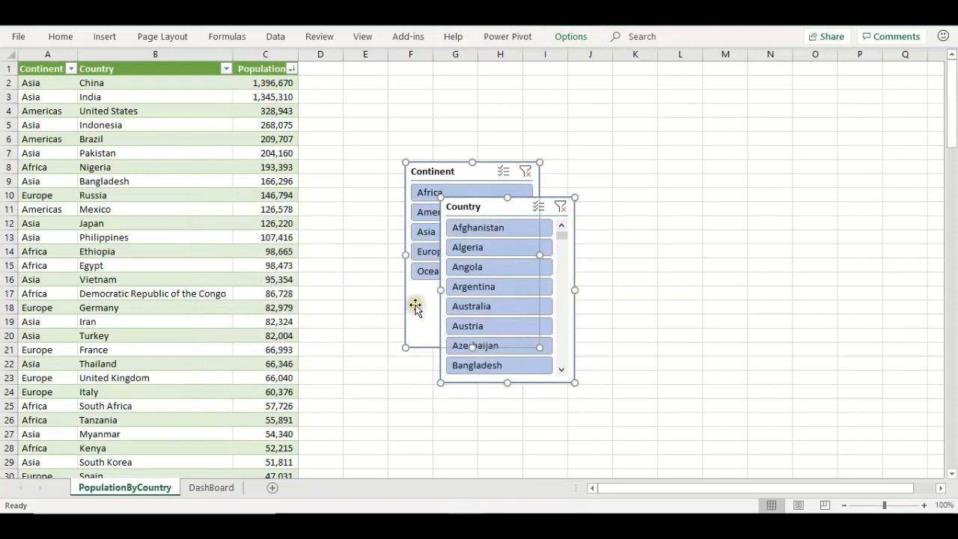
Filter the table to Africa with the Continent slicer and enlarge both slicers until the Country slicer reaches row 29.
left_click(433, 196)
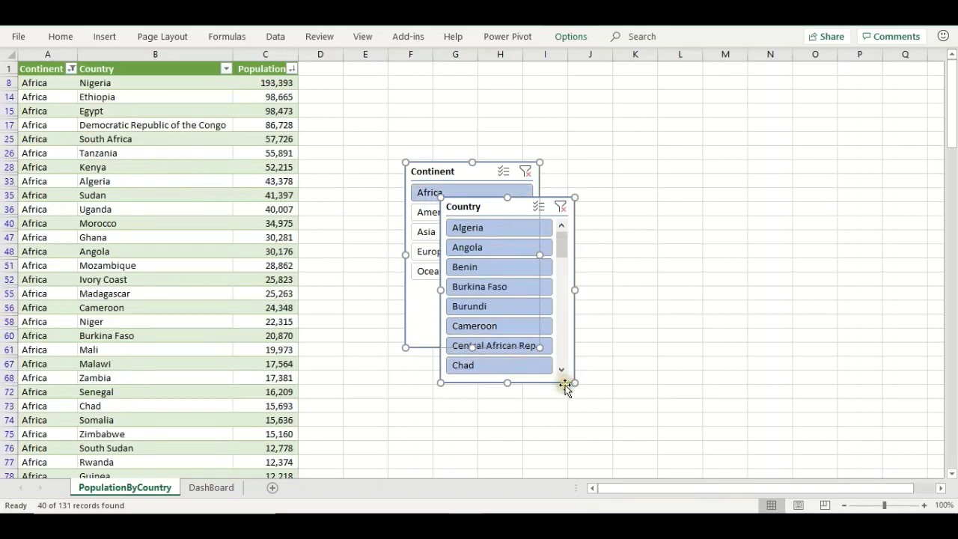
left_click_drag(572, 382, 601, 465)
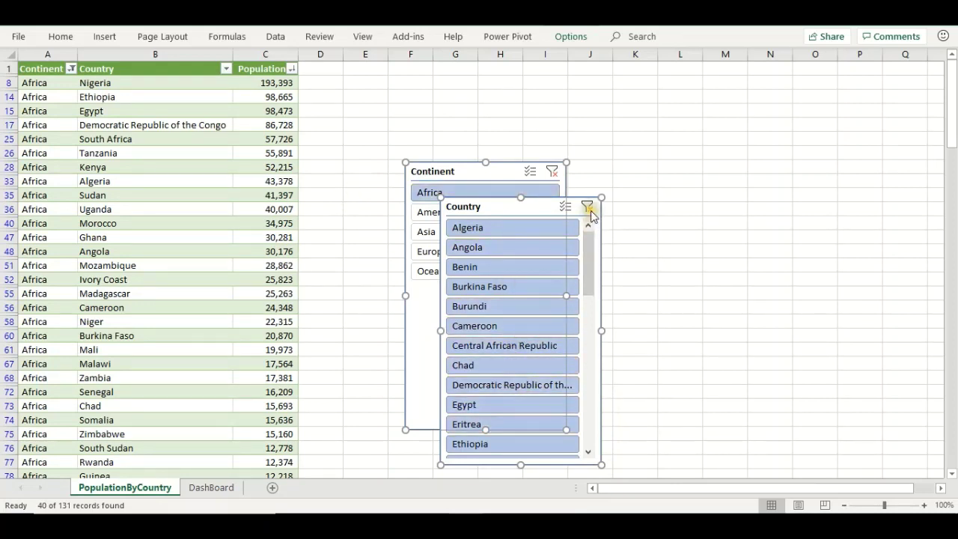
Clear the Continent slicer's filter and move the Country slicer away from it to columns K through N, starting at row 7.
left_click(555, 174)
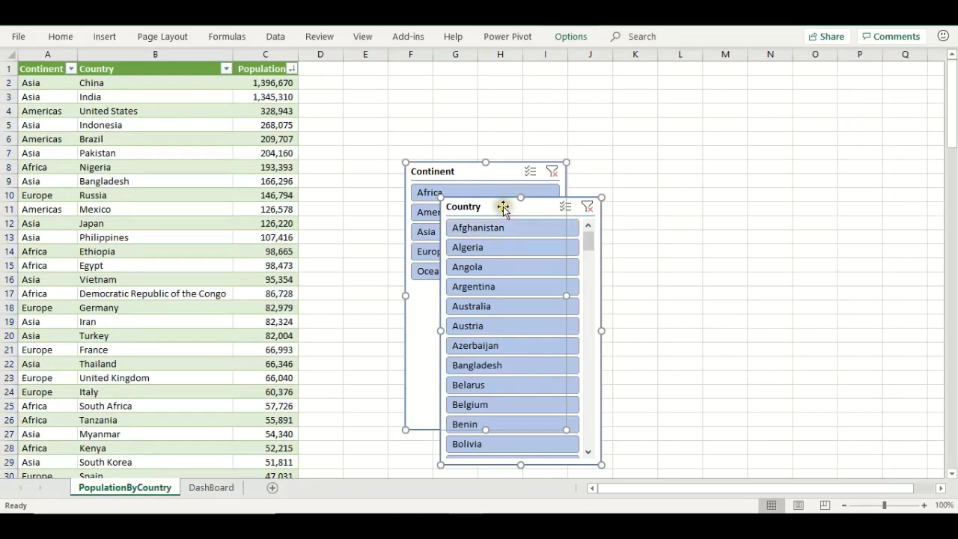
left_click(592, 183)
left_click(543, 194)
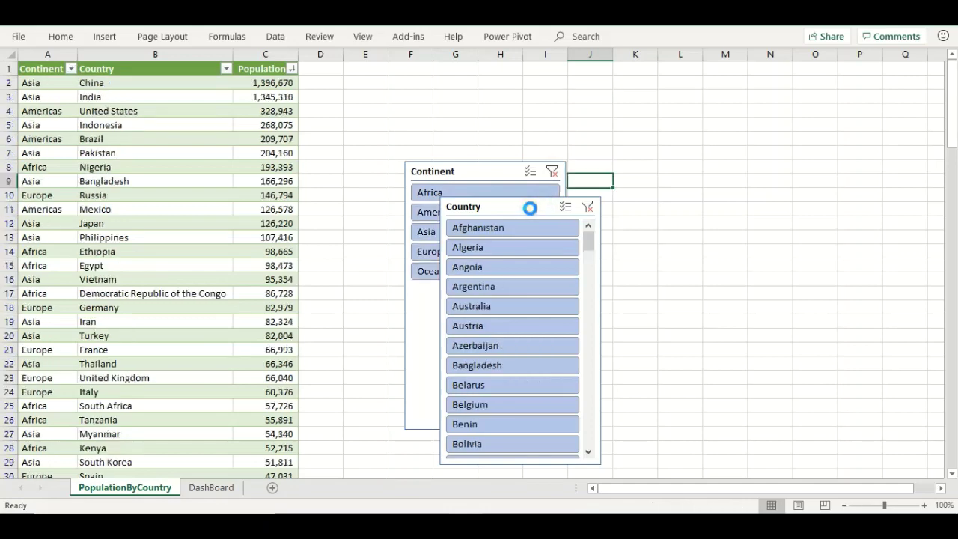
left_click_drag(529, 206, 700, 158)
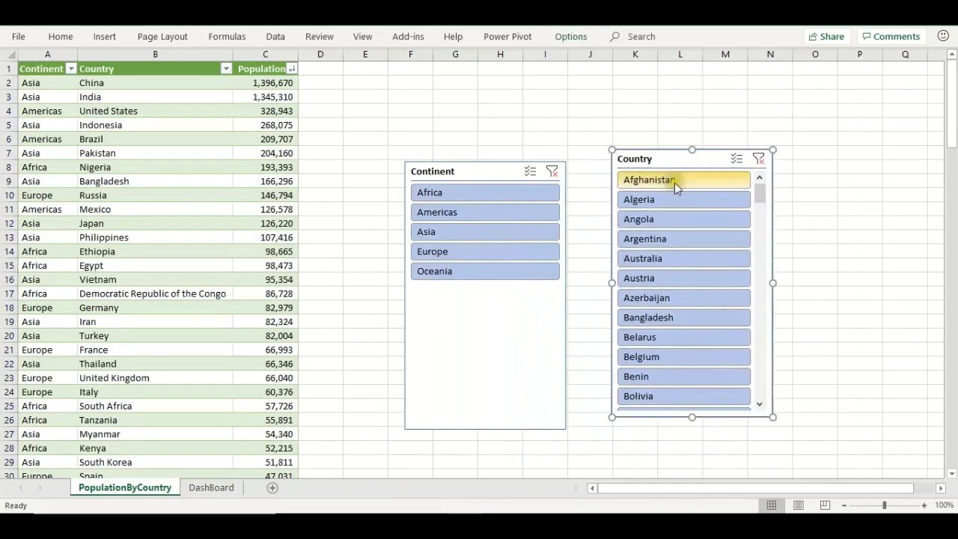
Filter the table to Afghanistan with the Country slicer and clear the filter again.
left_click(674, 182)
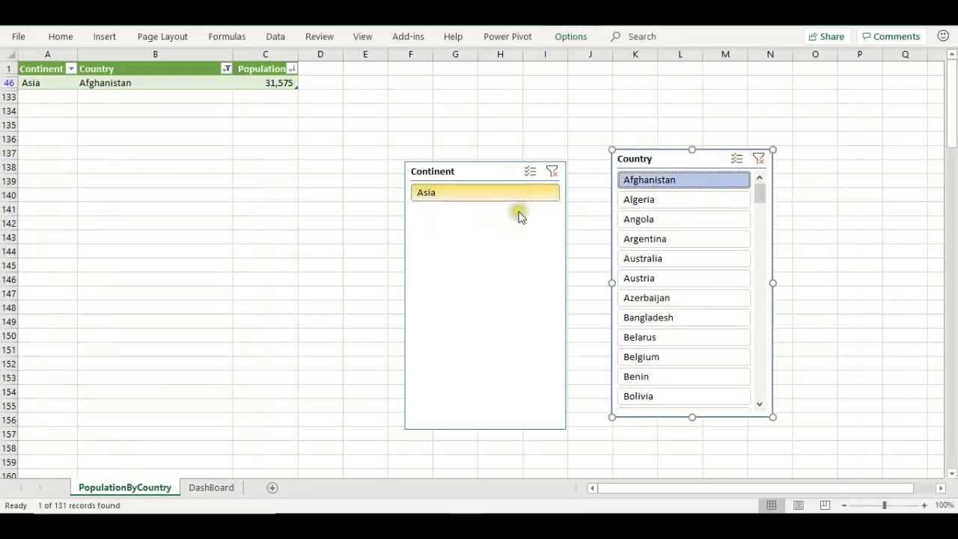
left_click(548, 174)
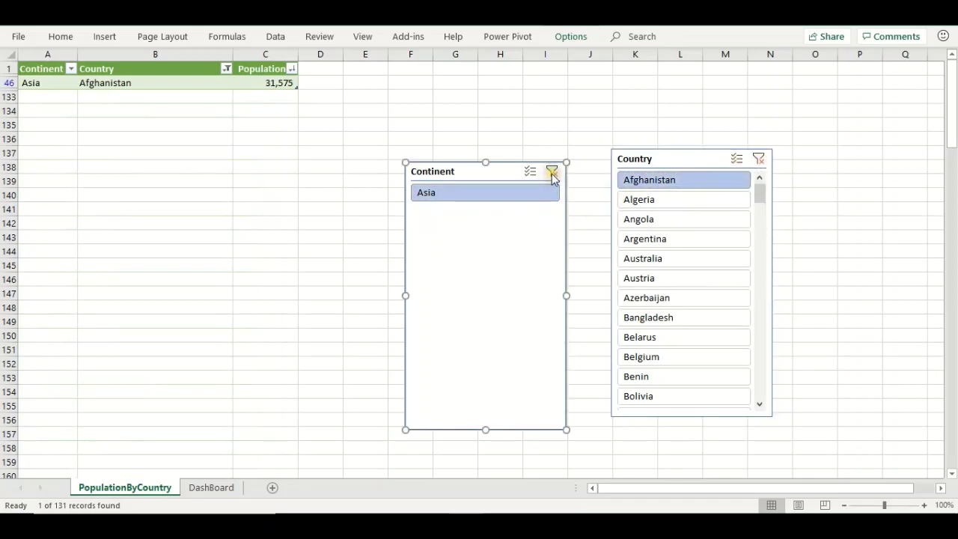
left_click(554, 172)
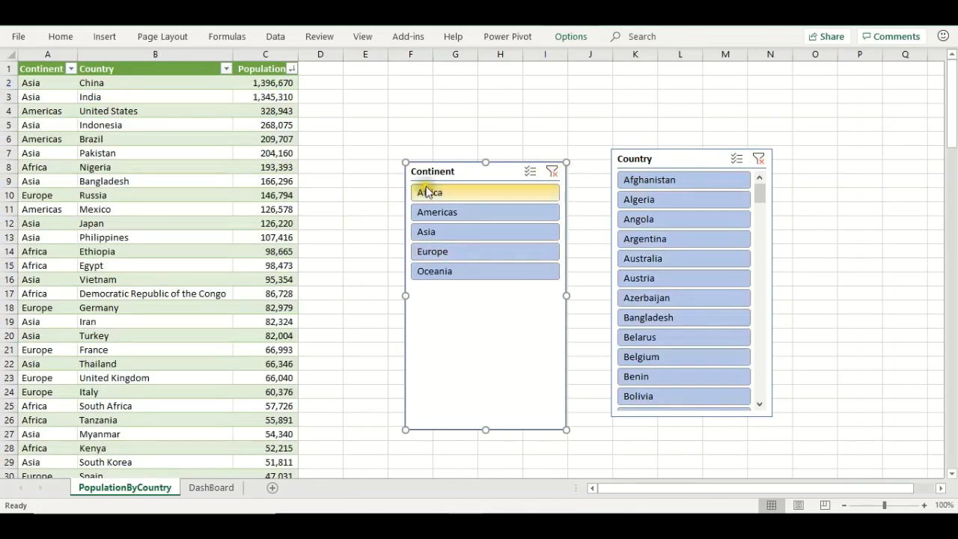
Apply the grey slicer style to both the Continent and Country slicers.
left_click(656, 157, "ctrl")
left_click(575, 43)
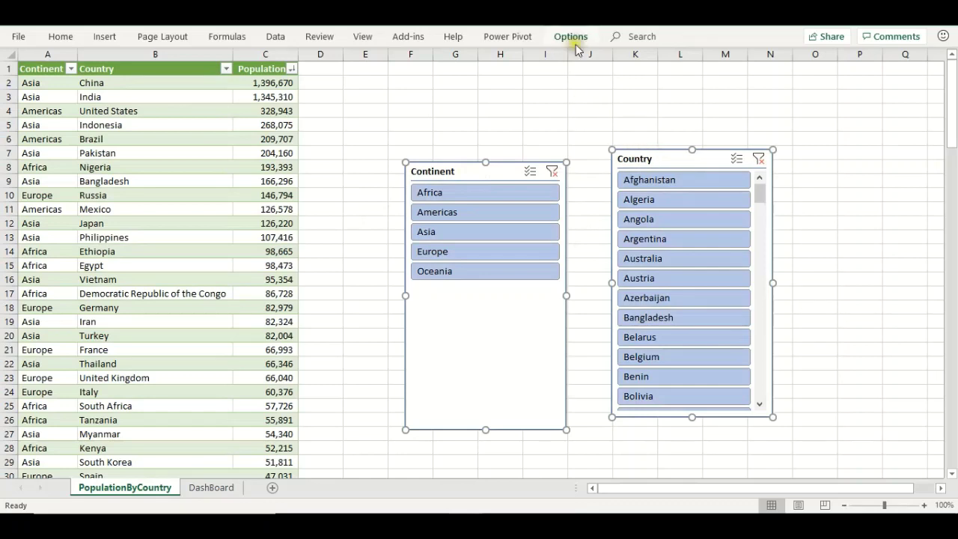
left_click(380, 78)
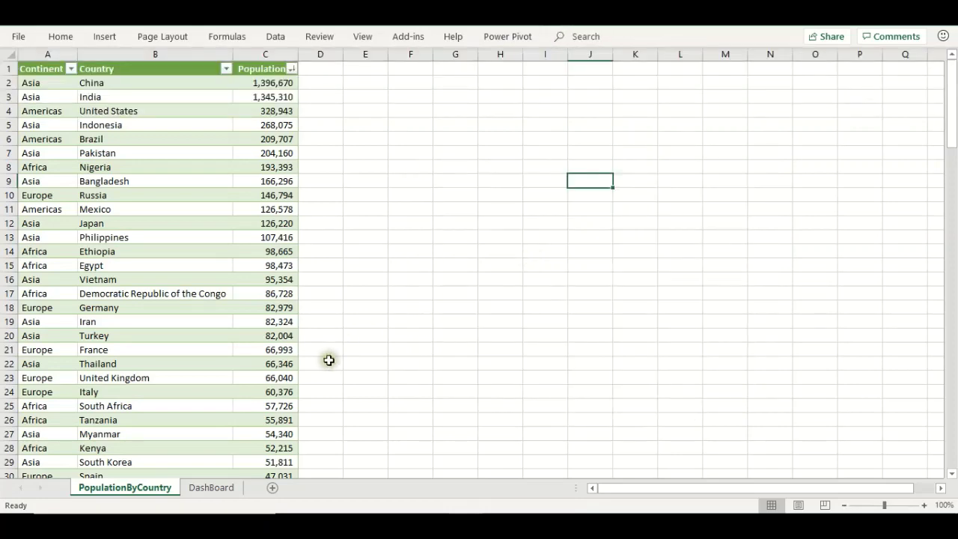
Move both slicers from the PopulationByCountry sheet to the DashBoard sheet, placing them below the map chart.
left_click(213, 488)
left_click(331, 440)
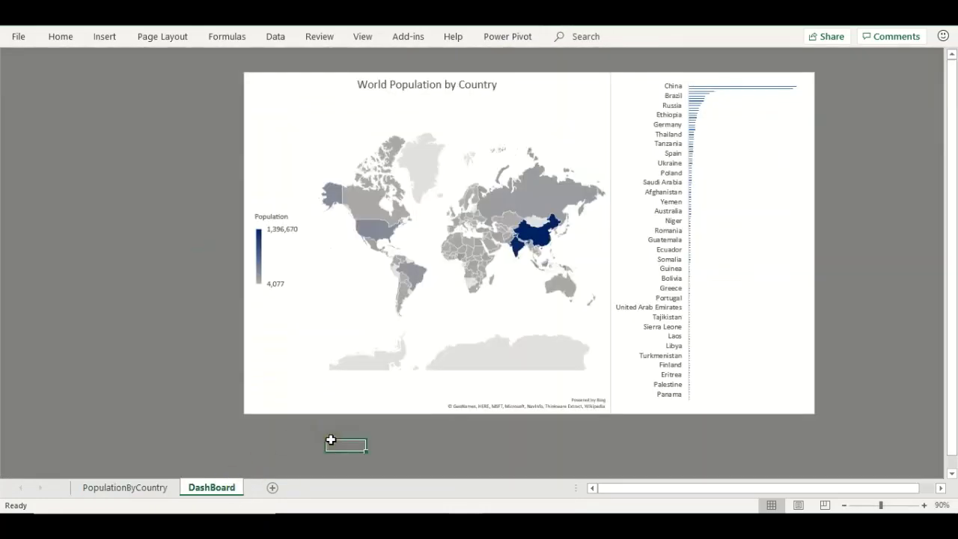
key("ctrl+v")
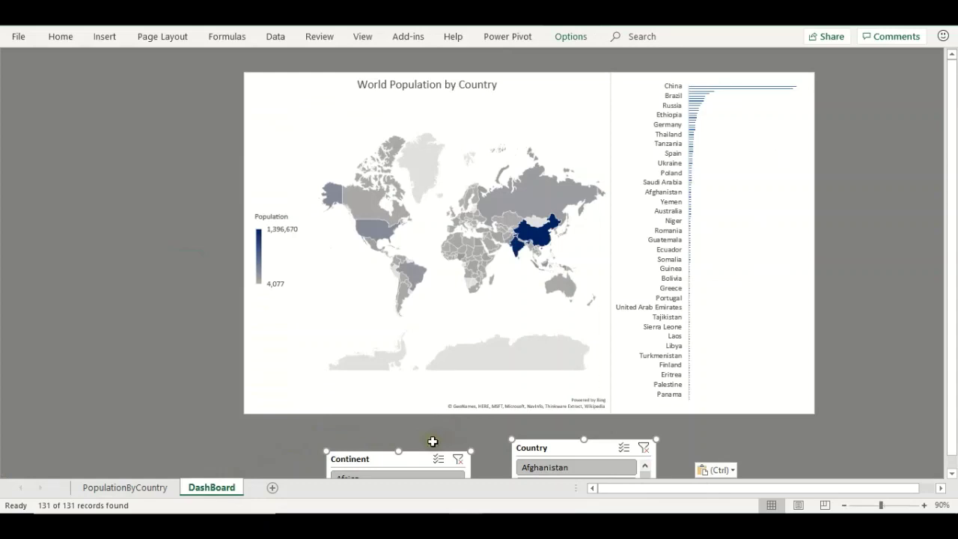
left_click(517, 443)
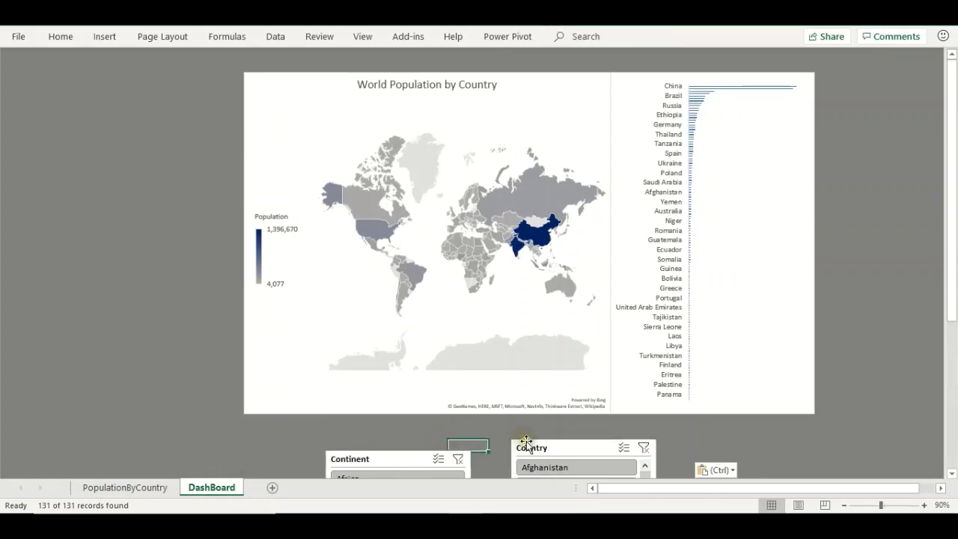
Place the Country slicer directly against the left side of the map chart, with its top edge aligned to the chart's top.
left_click_drag(527, 442, 123, 72)
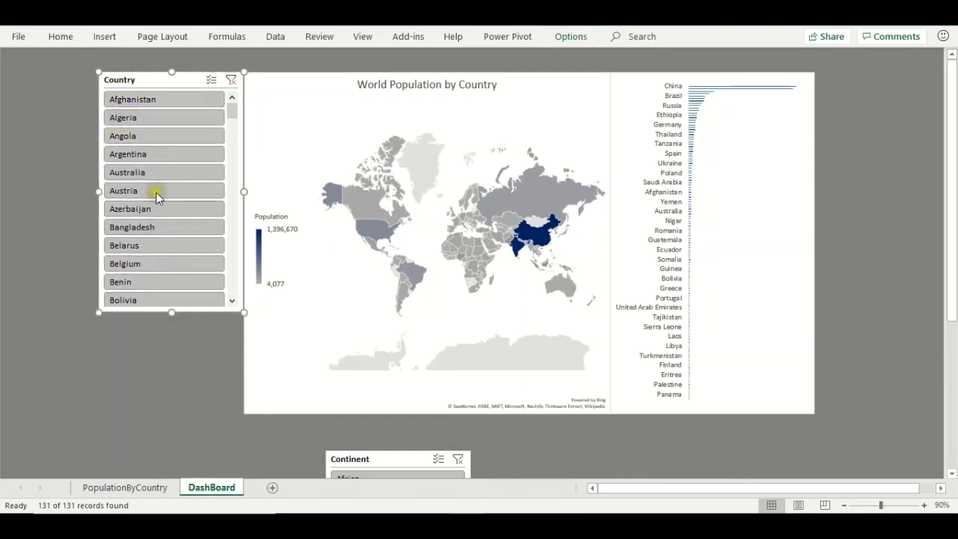
left_click(157, 343)
key("alt")
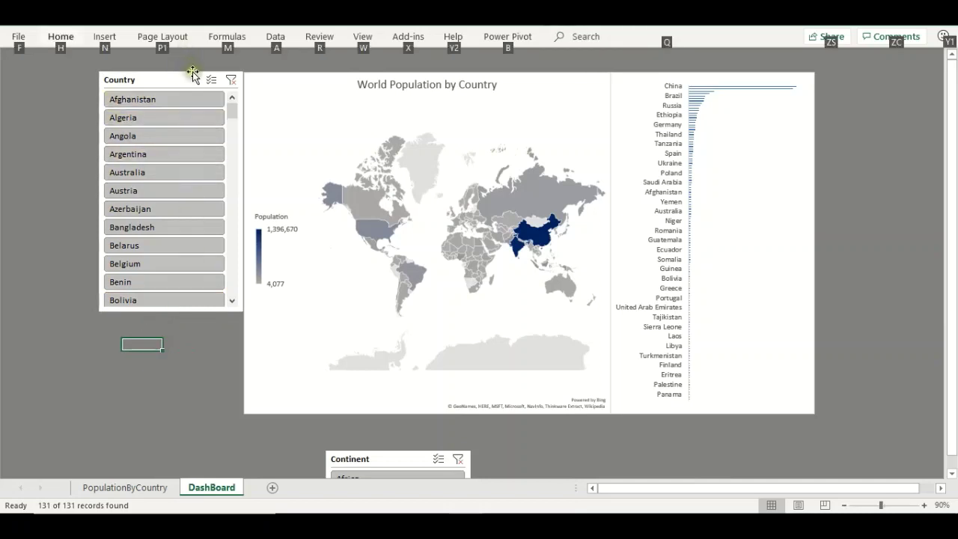
left_click_drag(195, 73, 193, 74)
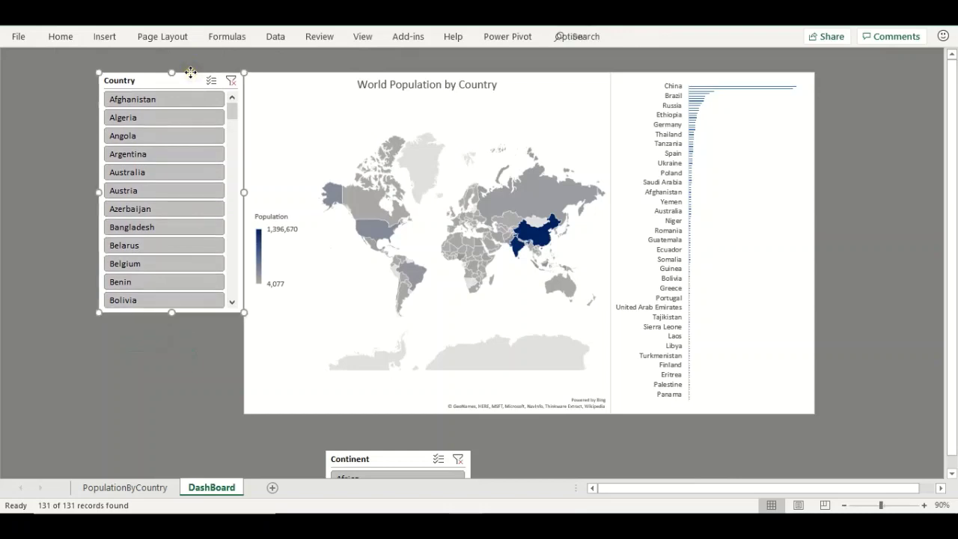
left_click(205, 343)
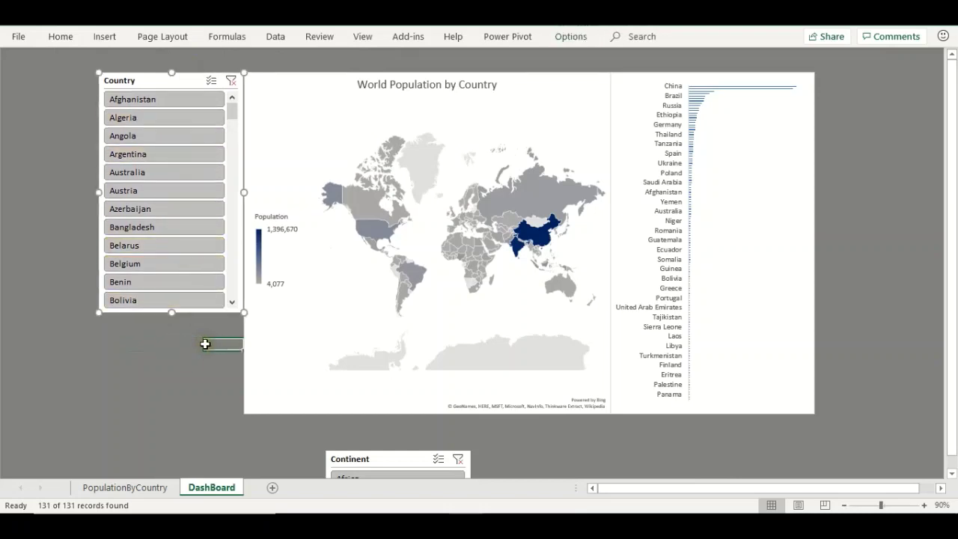
Lengthen the Country slicer downward past the bottom of the charts so it lists countries through Central African Republic.
key("alt")
left_click(185, 311)
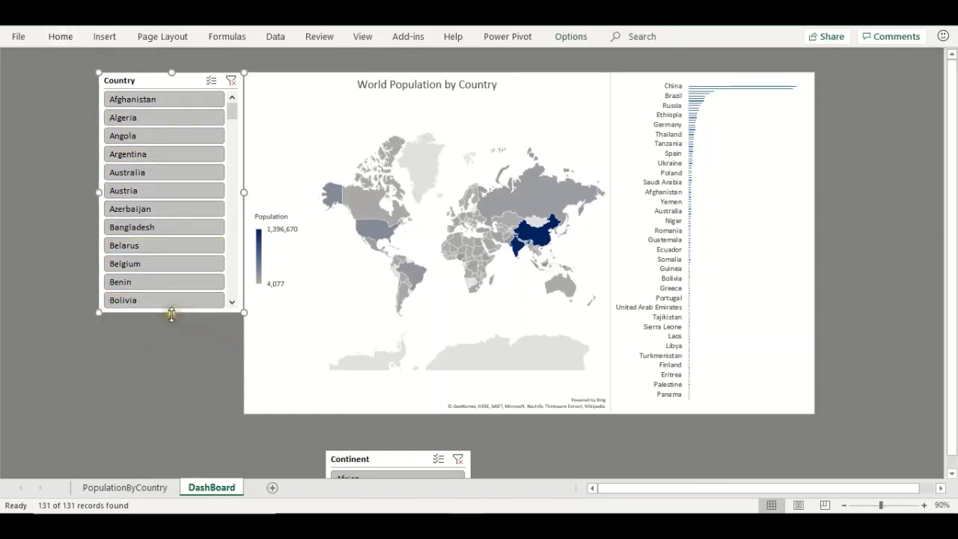
left_click_drag(171, 313, 161, 459)
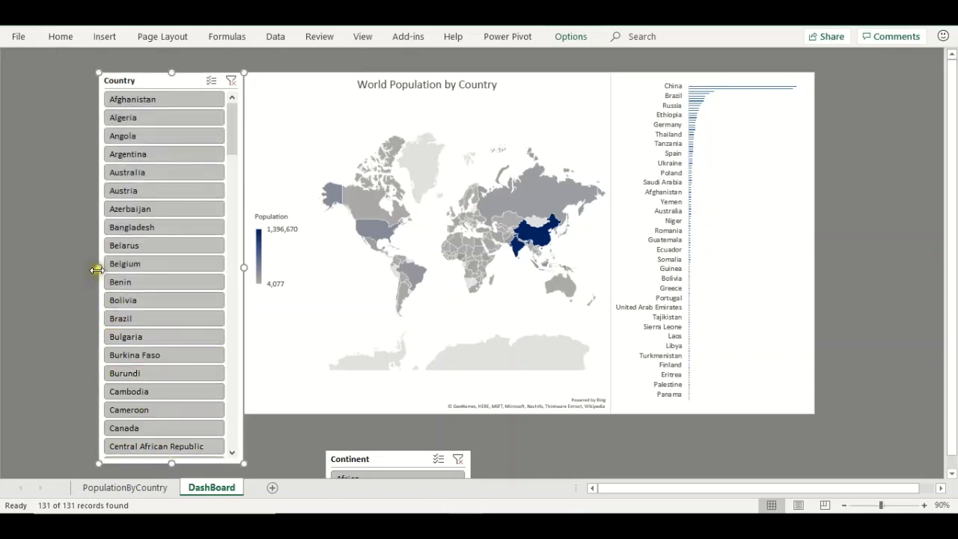
left_click(64, 248)
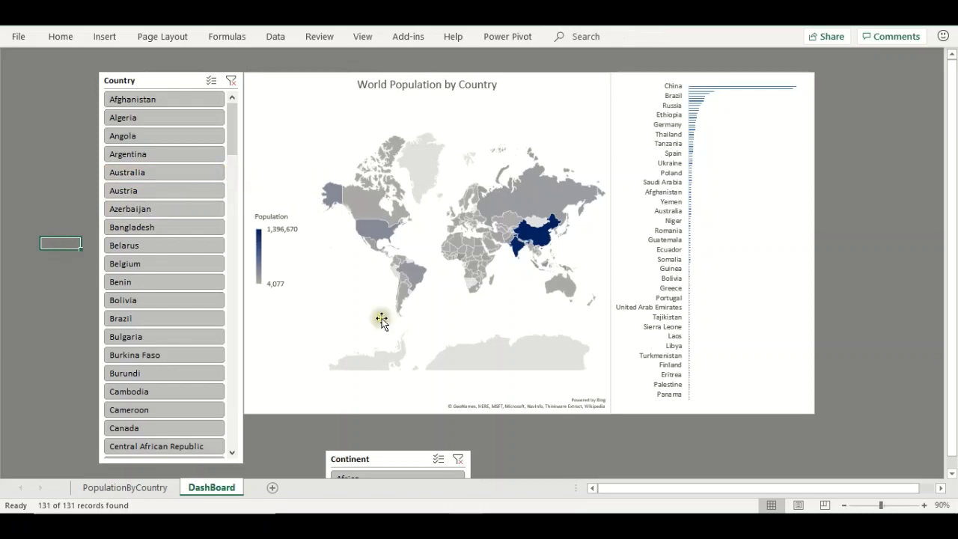
Set the Continent slicer's buttons to 5 columns.
scroll(861, 329, "down", 2)
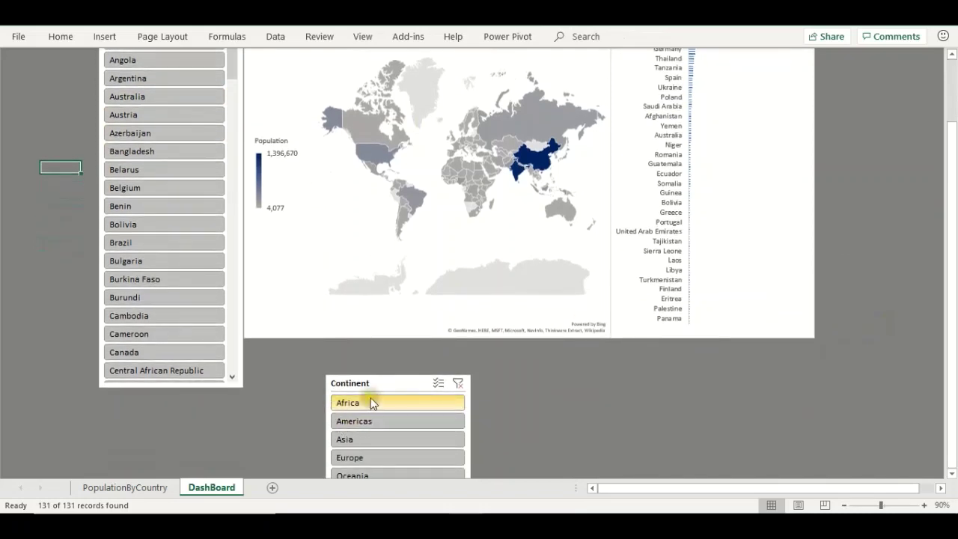
left_click(383, 378)
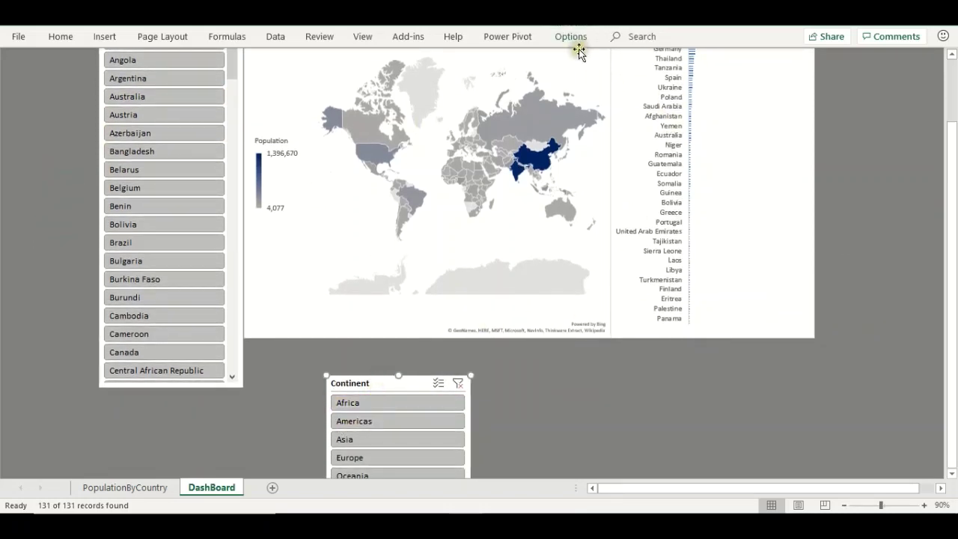
left_click(579, 39)
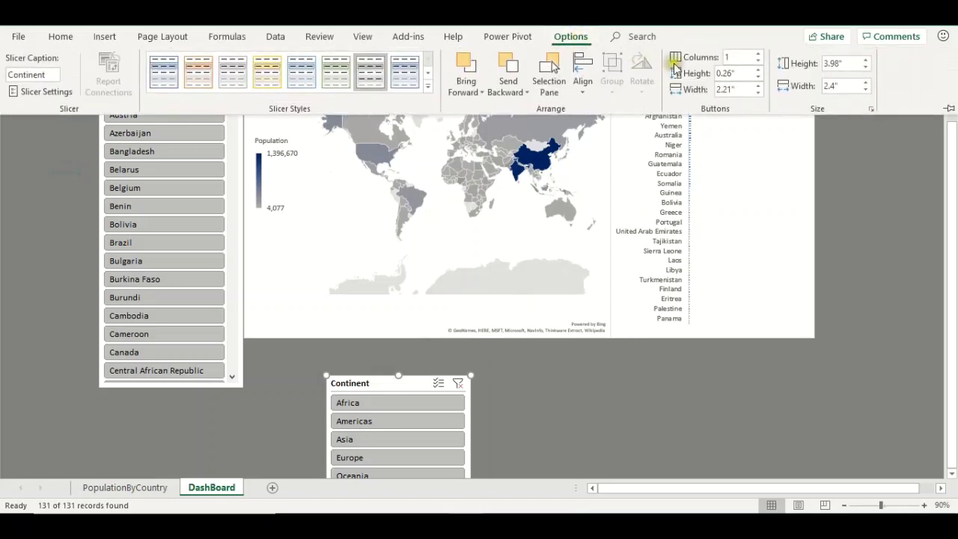
left_click(759, 55)
left_click(759, 56)
left_click(758, 57)
left_click(759, 57)
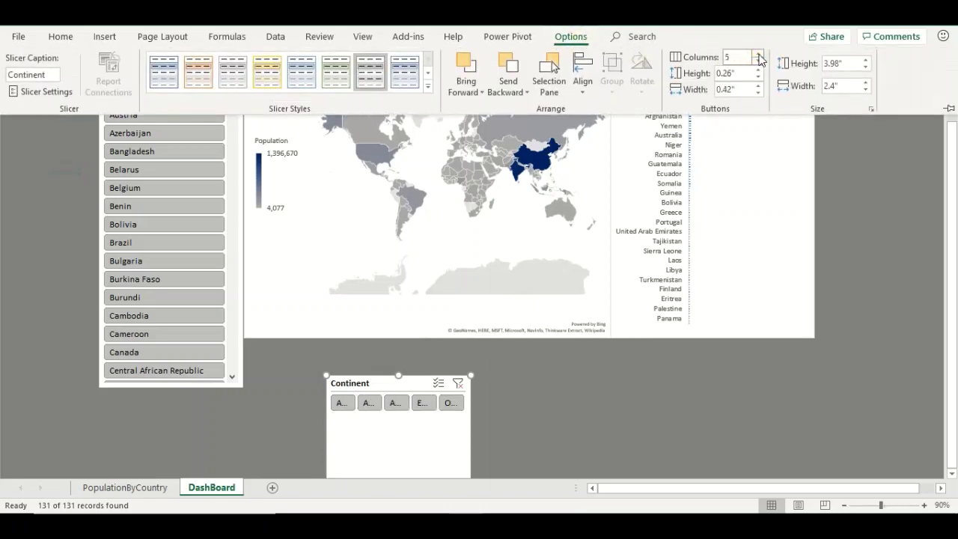
Snap the Continent slicer under the map chart's lower left corner and widen it to span both charts.
left_click(440, 385)
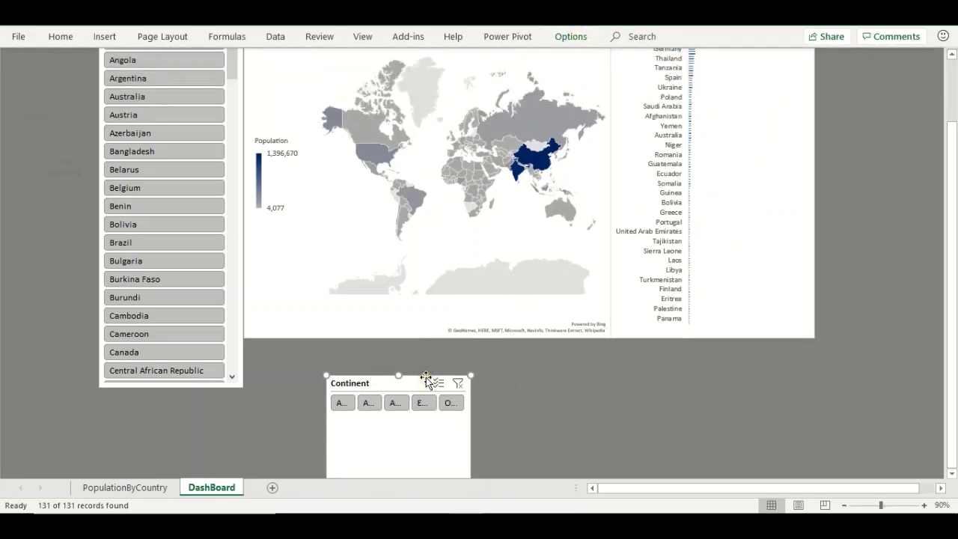
left_click_drag(426, 377, 347, 343)
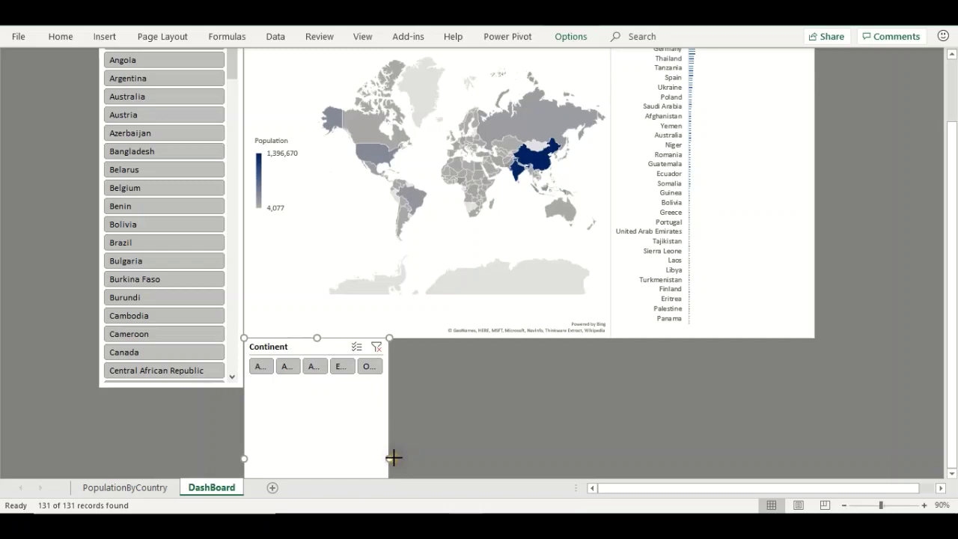
left_click_drag(394, 458, 813, 417)
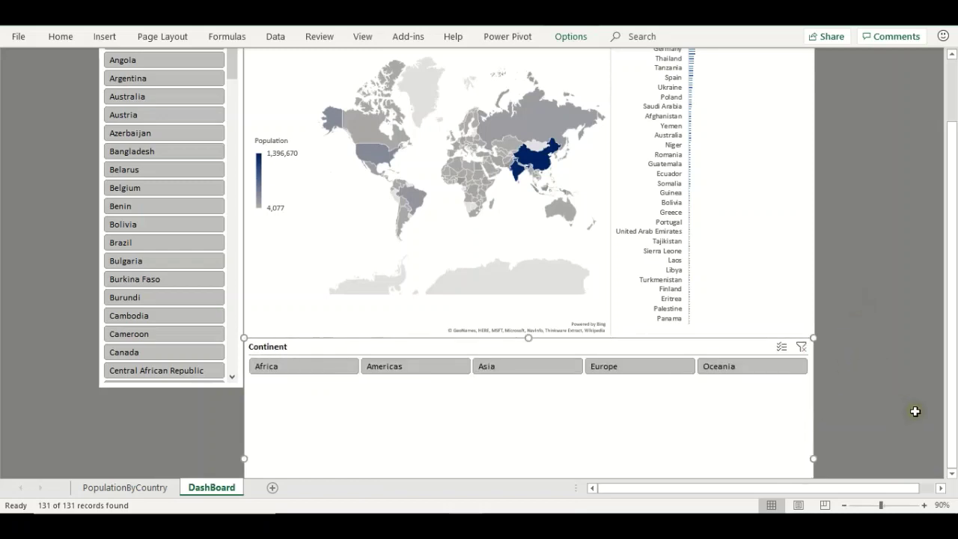
Shorten the Continent slicer to about 0.83" high, level with the Country slicer's bottom edge, and align its right edge with the bar chart.
scroll(888, 453, "down", 1)
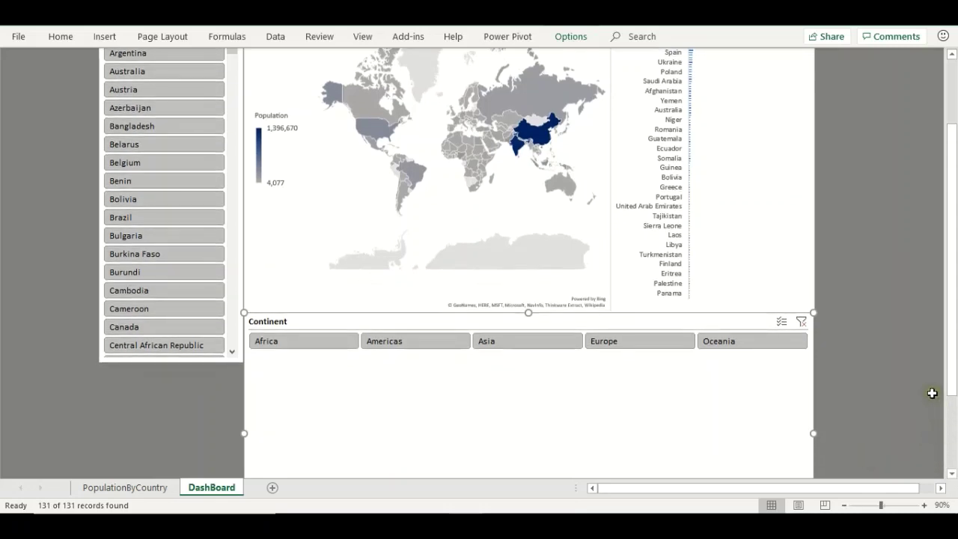
scroll(936, 405, "down", 3)
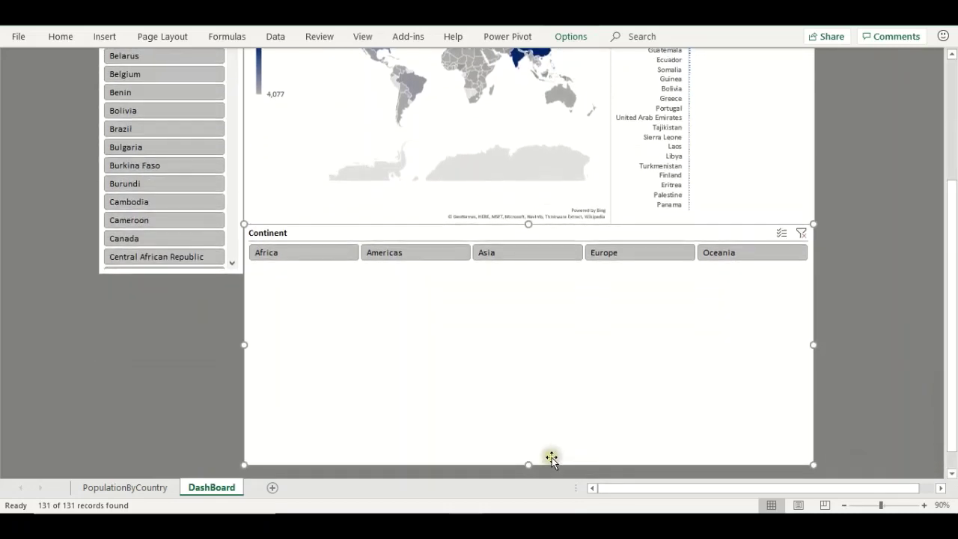
left_click_drag(531, 463, 504, 277)
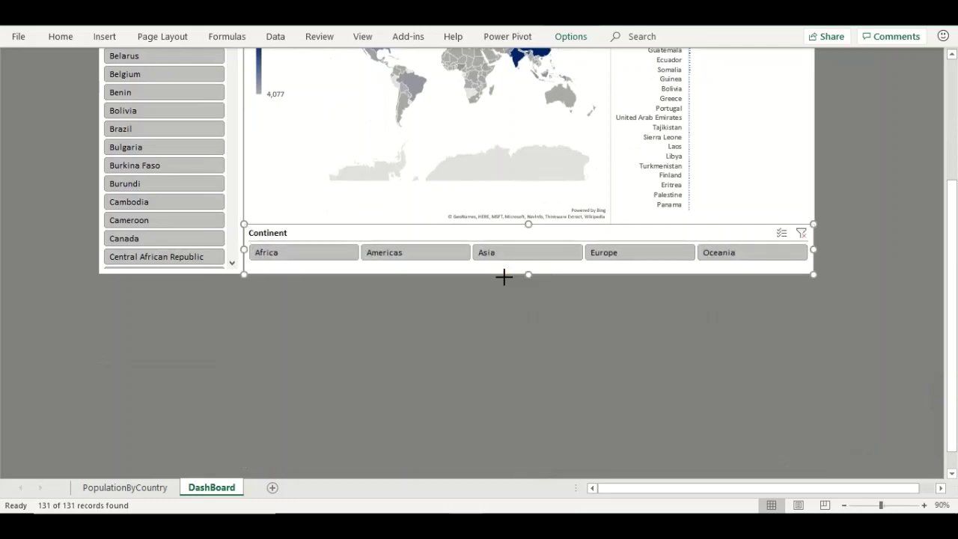
left_click(512, 319)
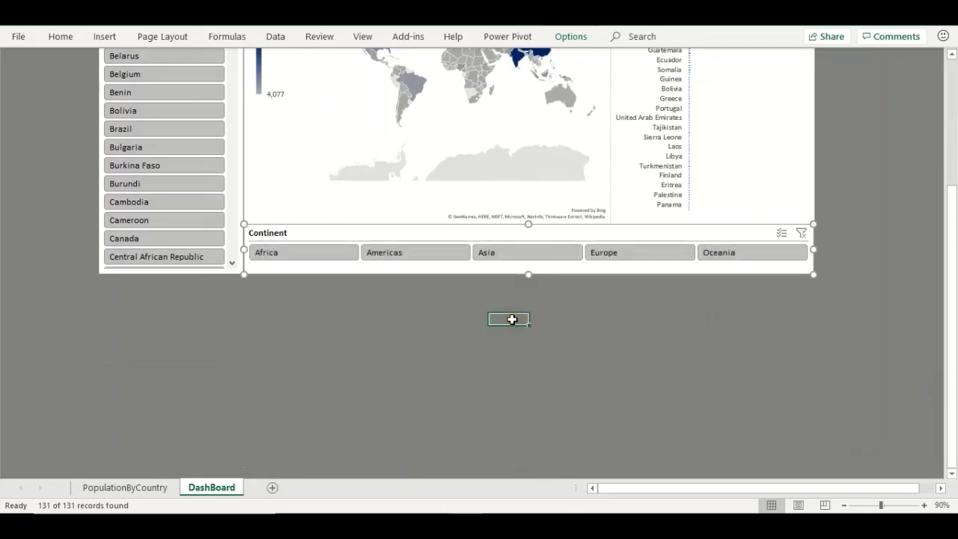
left_click(789, 272)
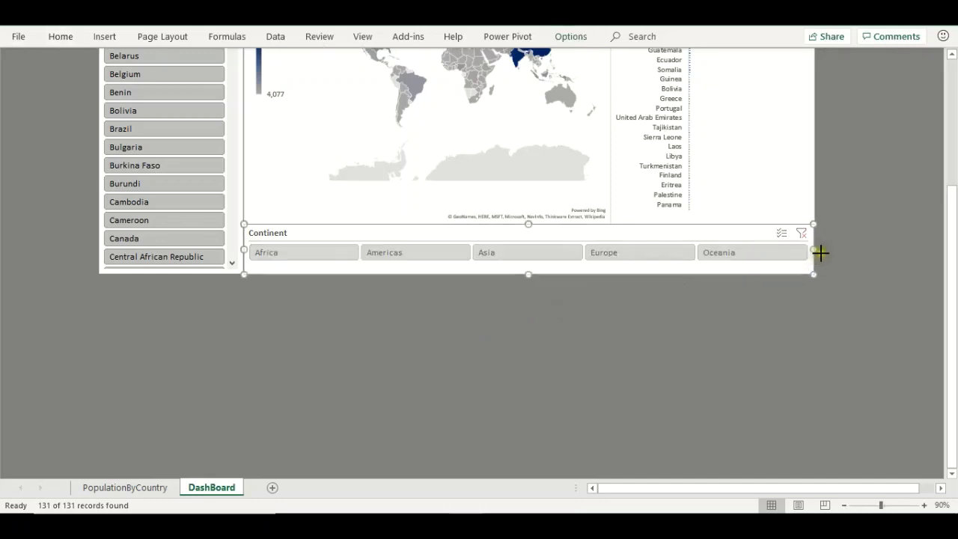
left_click(795, 342)
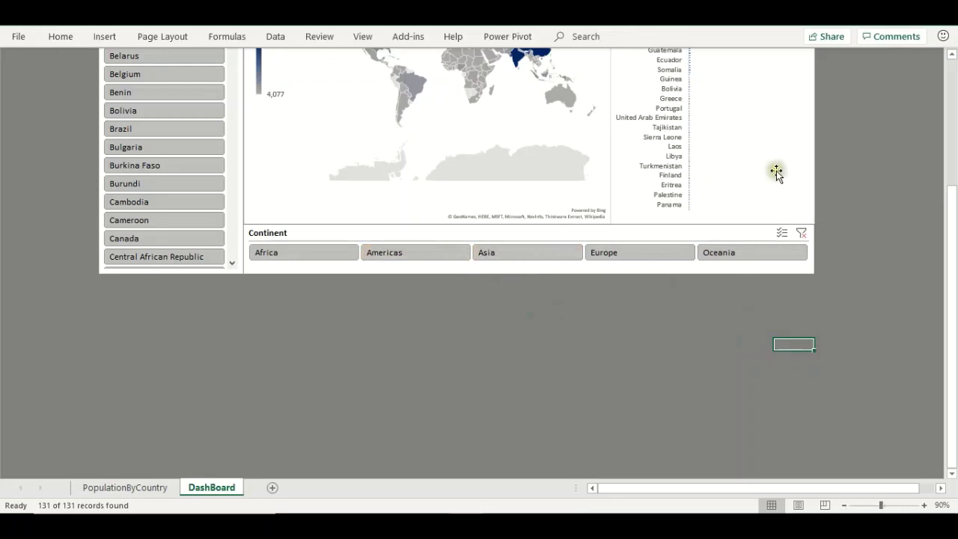
Increase the Continent slicer's button height until the buttons fill the space below its header.
left_click(647, 230)
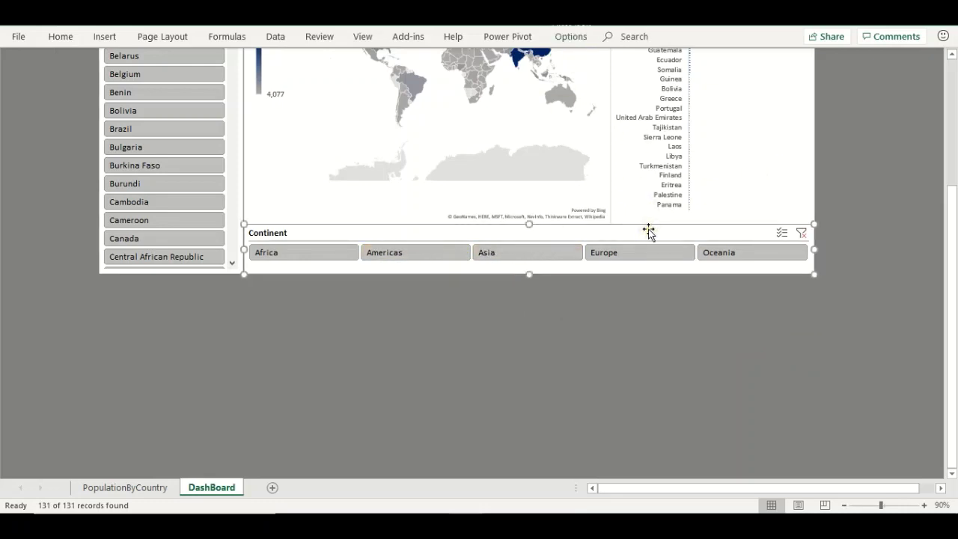
left_click(574, 42)
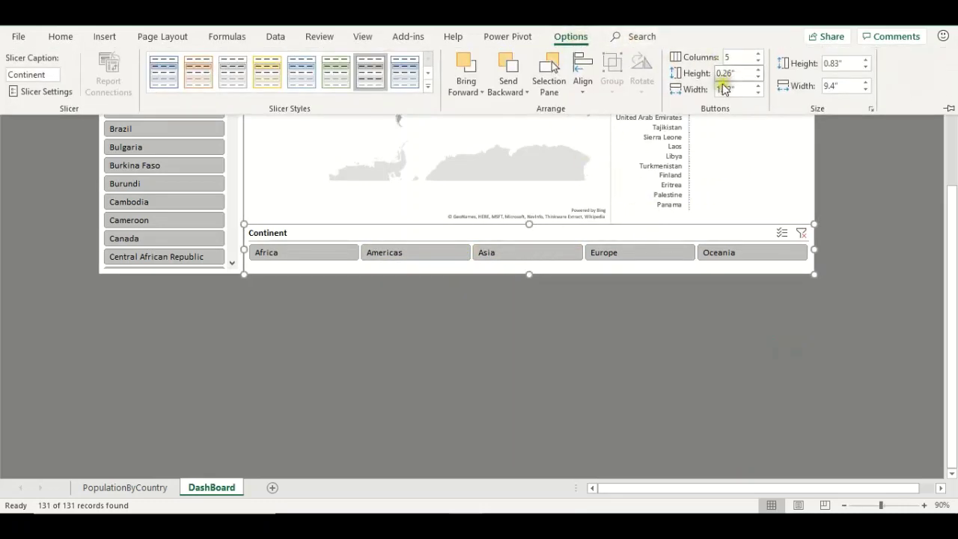
left_click(758, 69)
left_click(759, 69)
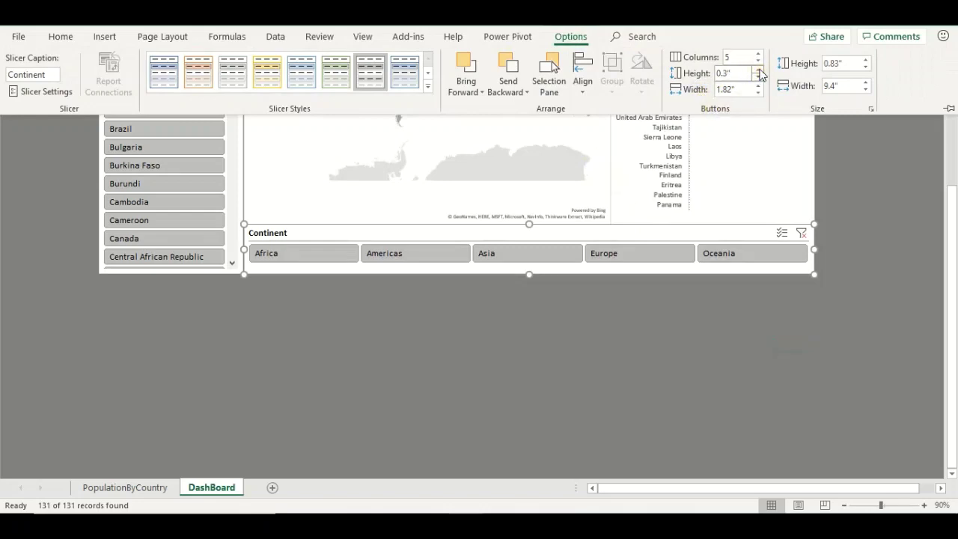
left_click(759, 69)
left_click(675, 368)
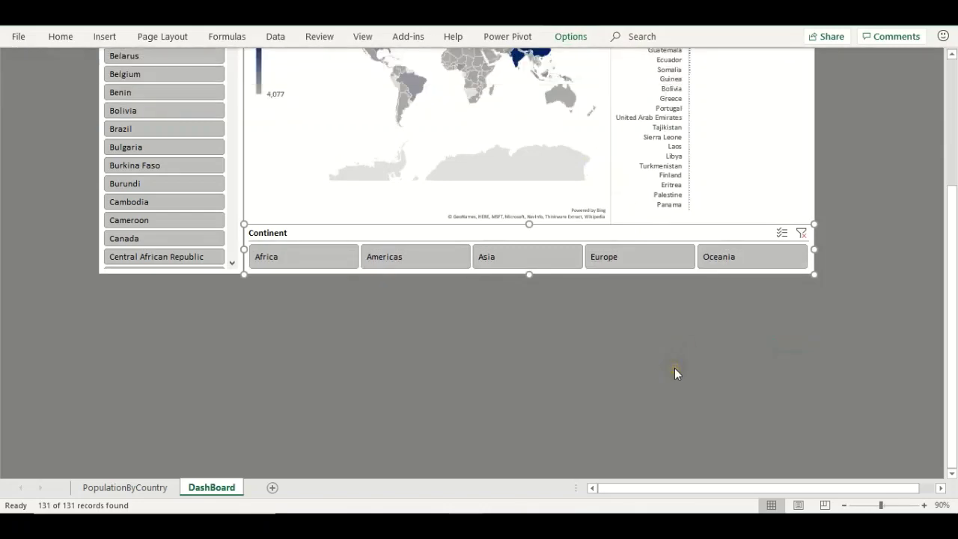
left_click(832, 225)
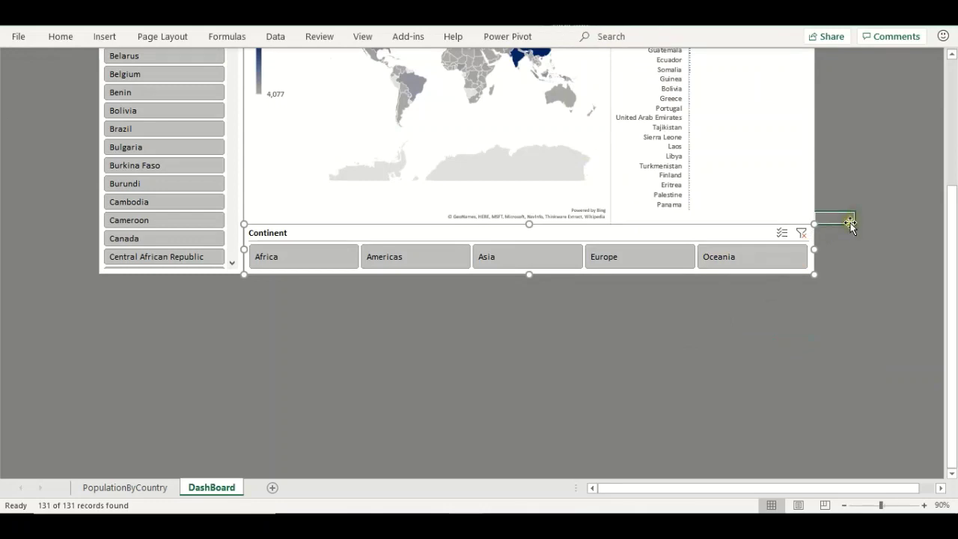
Filter the dashboard's map and bar chart to Africa with the Continent slicer.
scroll(850, 225, "up", 3)
scroll(850, 225, "up", 2)
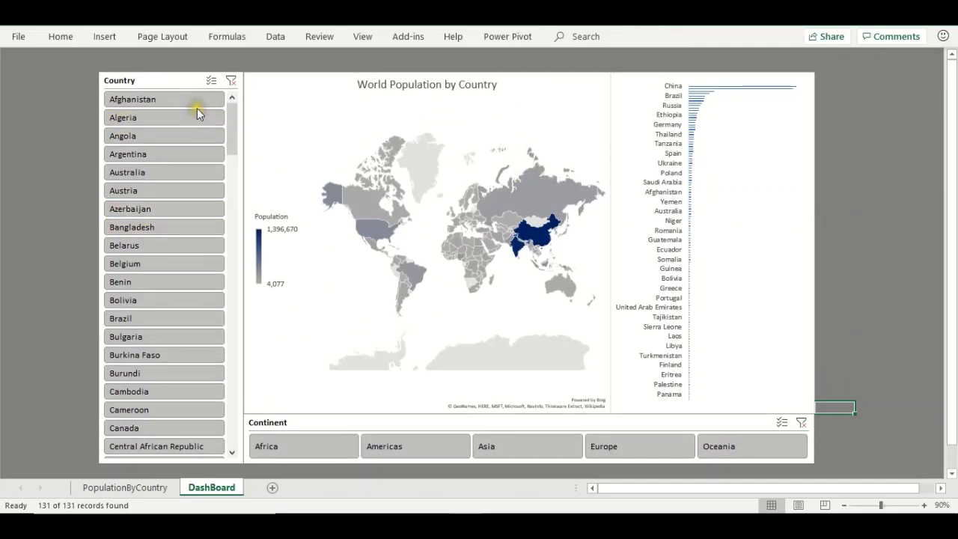
left_click(300, 453)
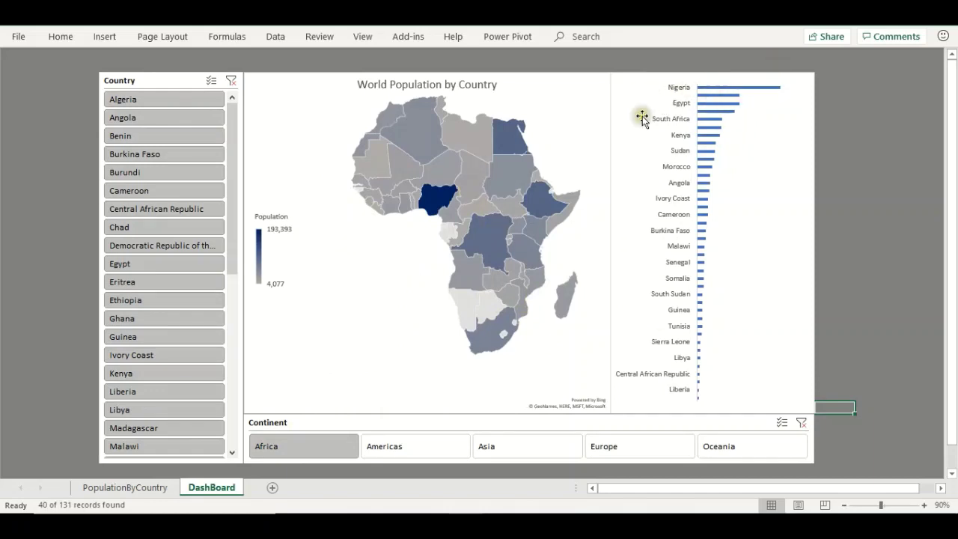
Add population data labels to the countries on the map chart.
left_click_drag(228, 147, 234, 100)
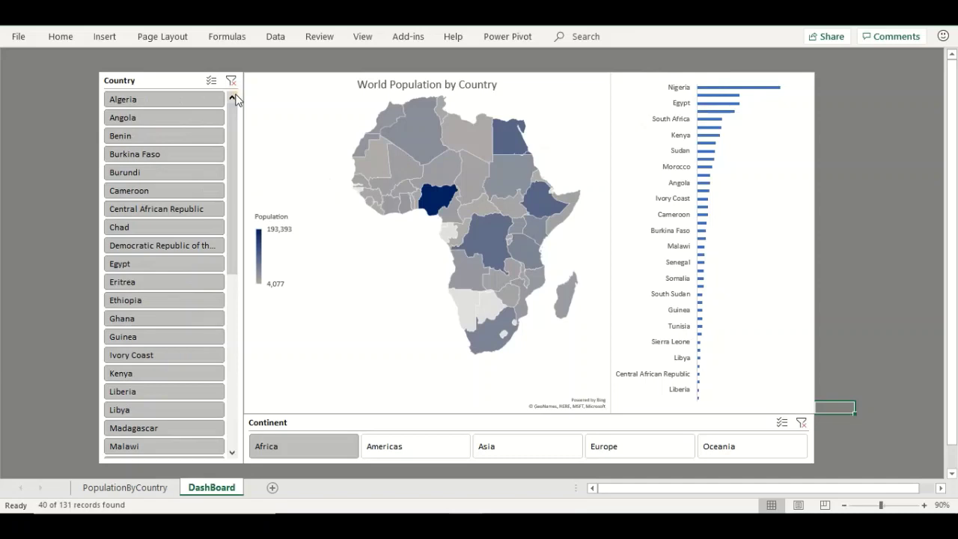
right_click(414, 133)
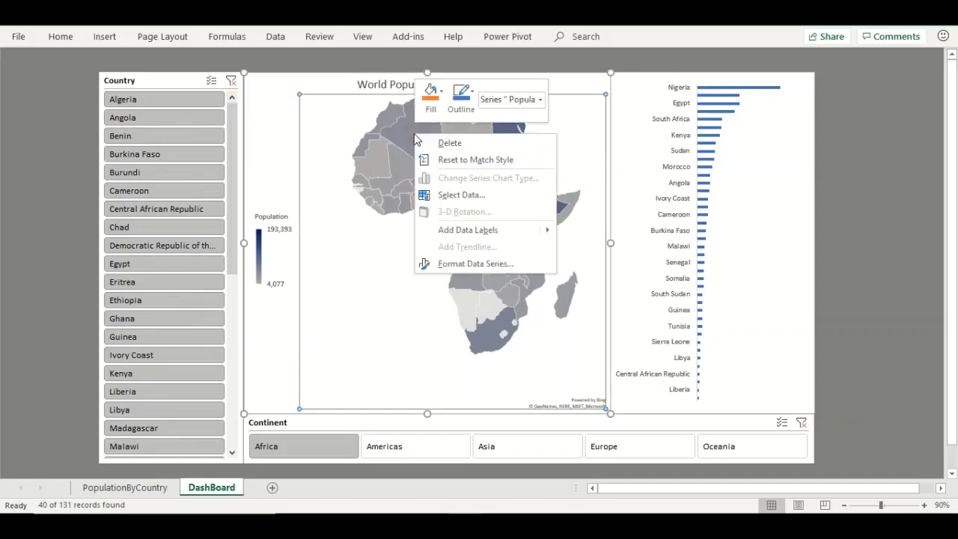
left_click(477, 230)
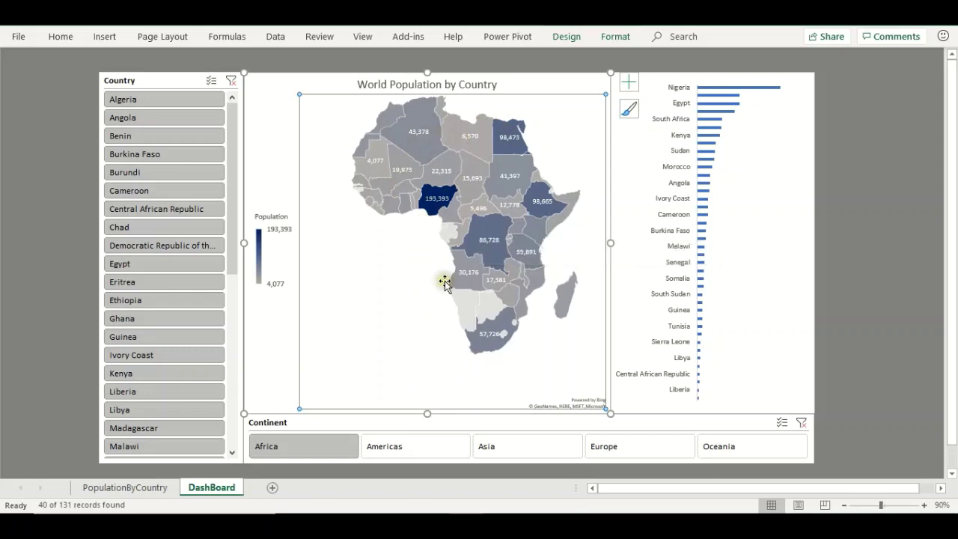
Filter the dashboard with the Continent slicer to Americas, Europe and finally Asia, one continent at a time.
left_click(400, 439)
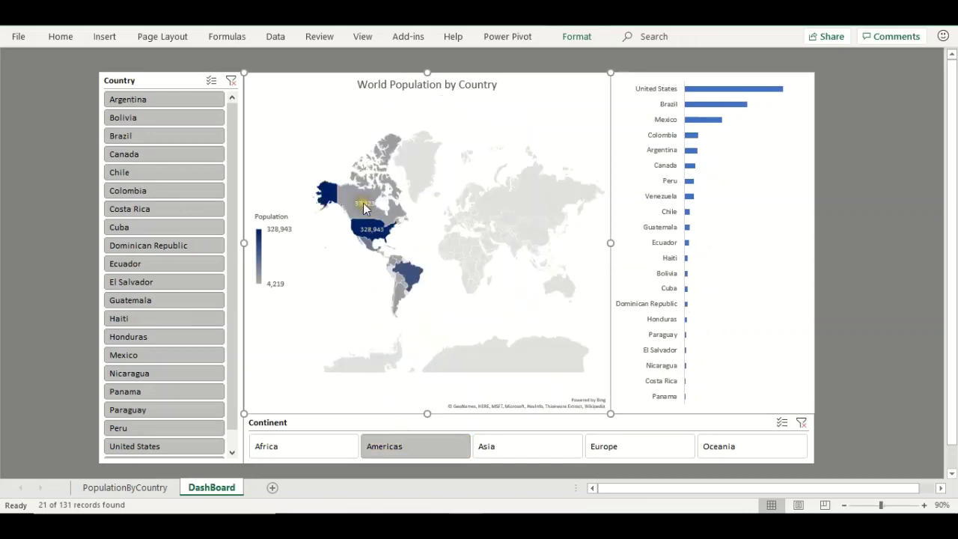
mouse_move(414, 281)
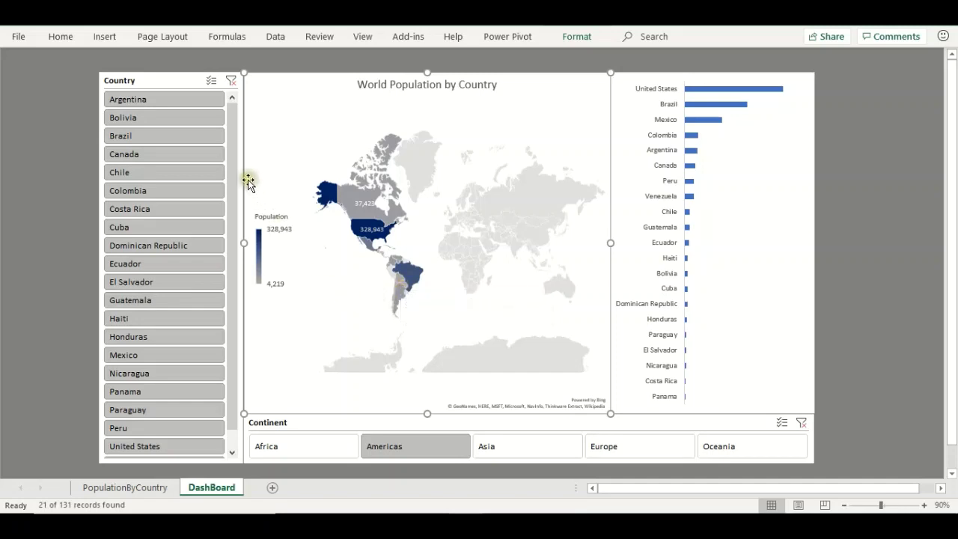
scroll(235, 240, "down", 1)
scroll(237, 135, "up", 1)
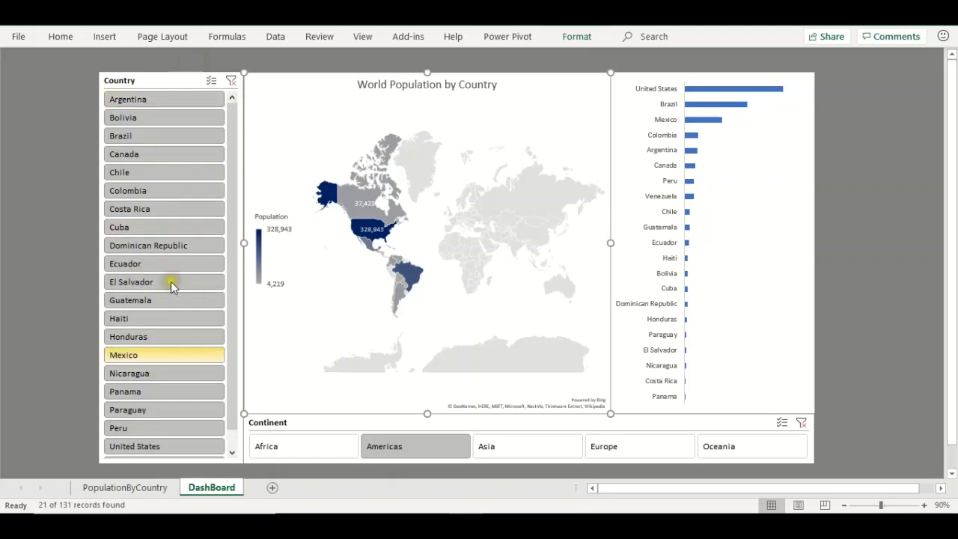
left_click(610, 446)
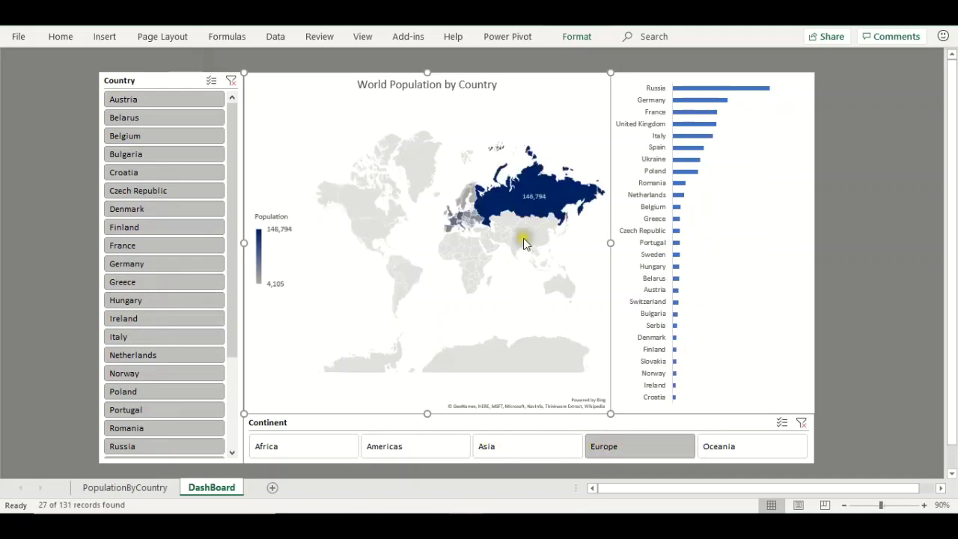
left_click(526, 448)
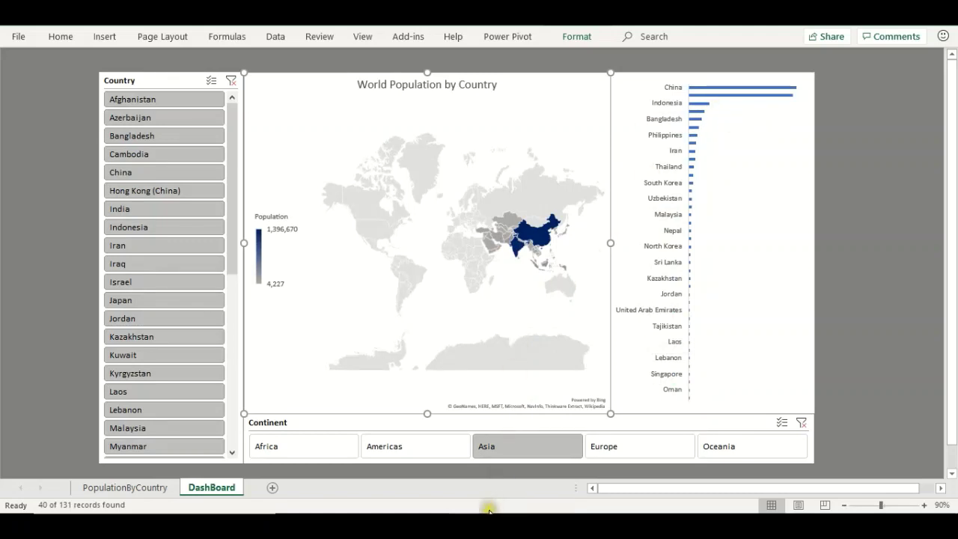
Switch to the running PowerPoint slide show with the Power Query summary slide.
left_click(551, 479)
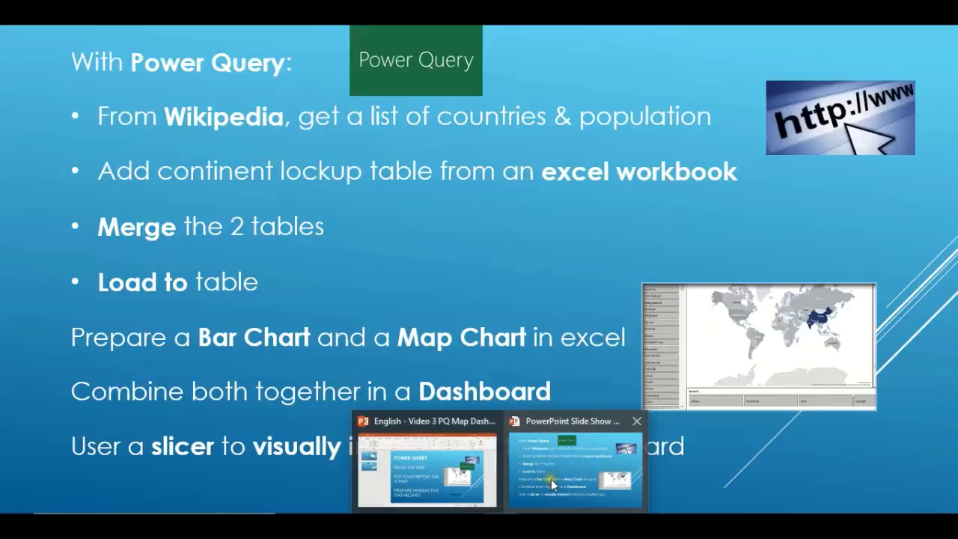